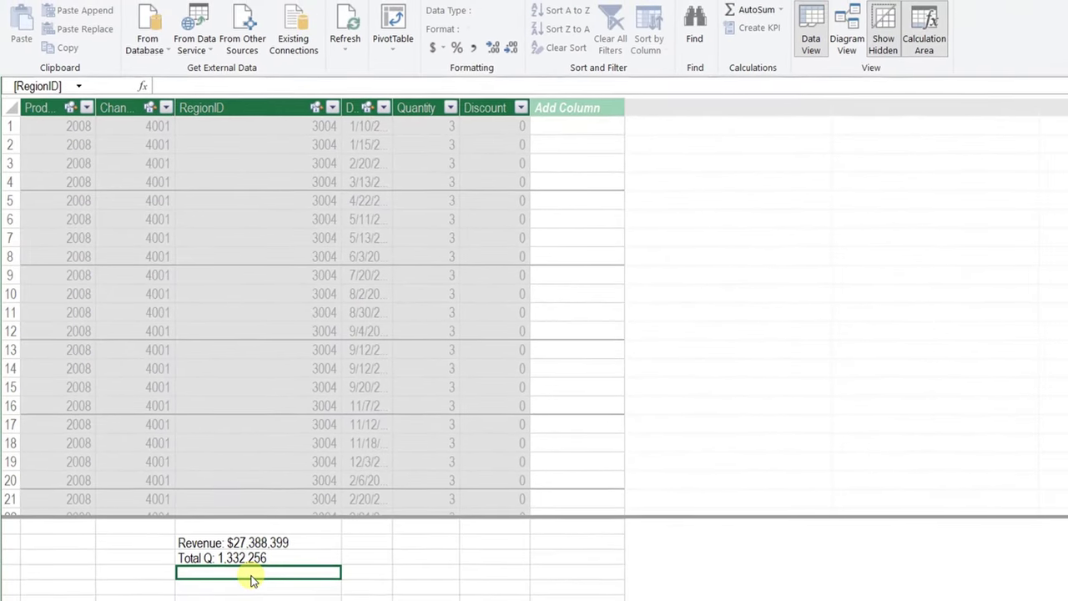
Step: Start a measure named "Revenuer 2018" in the empty cell below Total Q, using CALCULATE with [Revenue] as its expression
left_click(193, 86)
type("Revenuer 2 ")
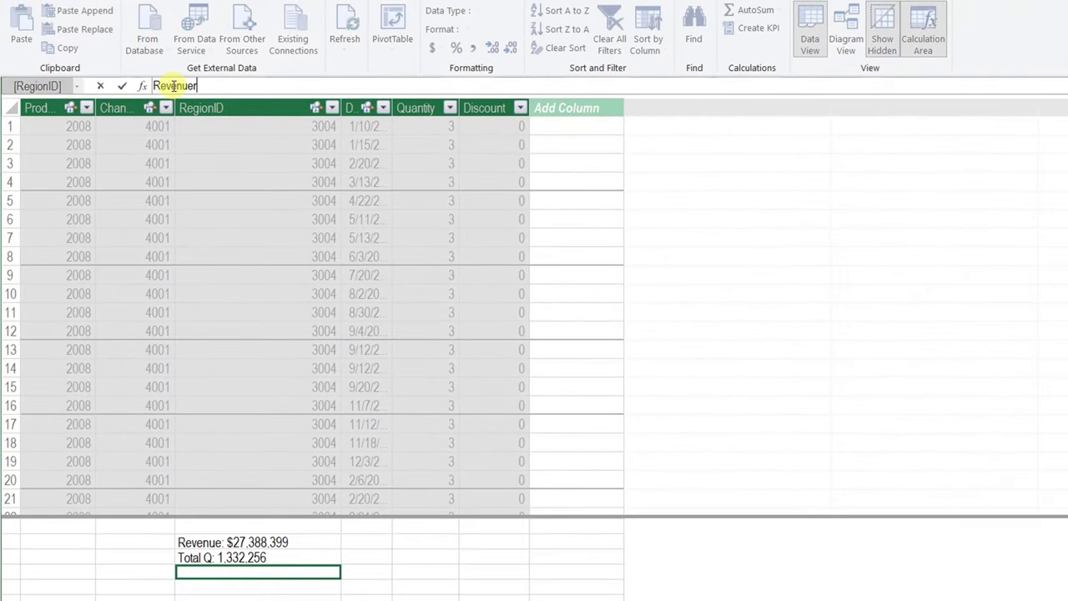
type("018:")
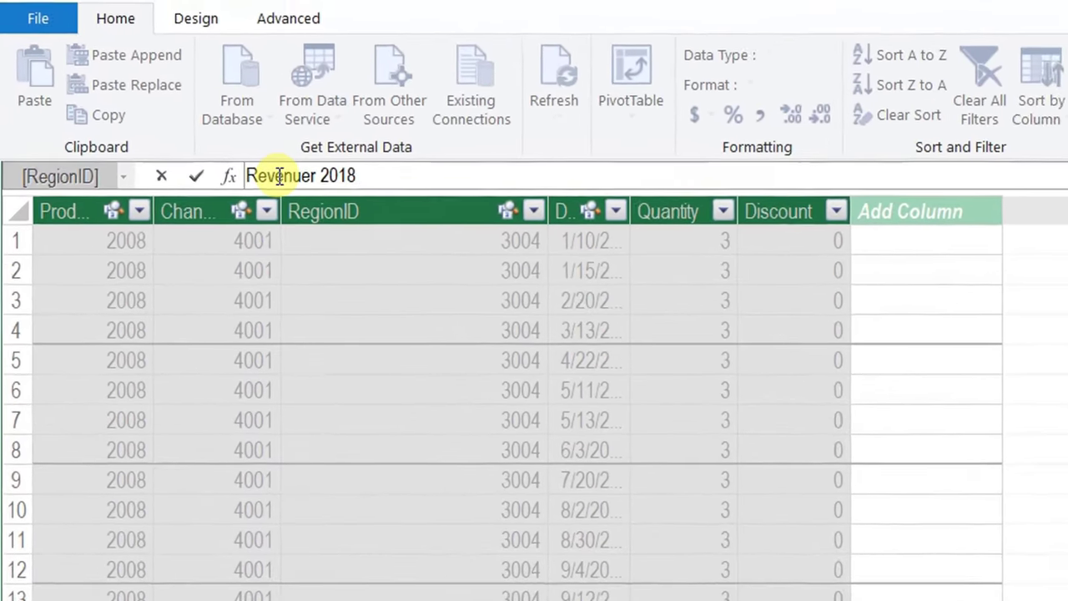
type("=")
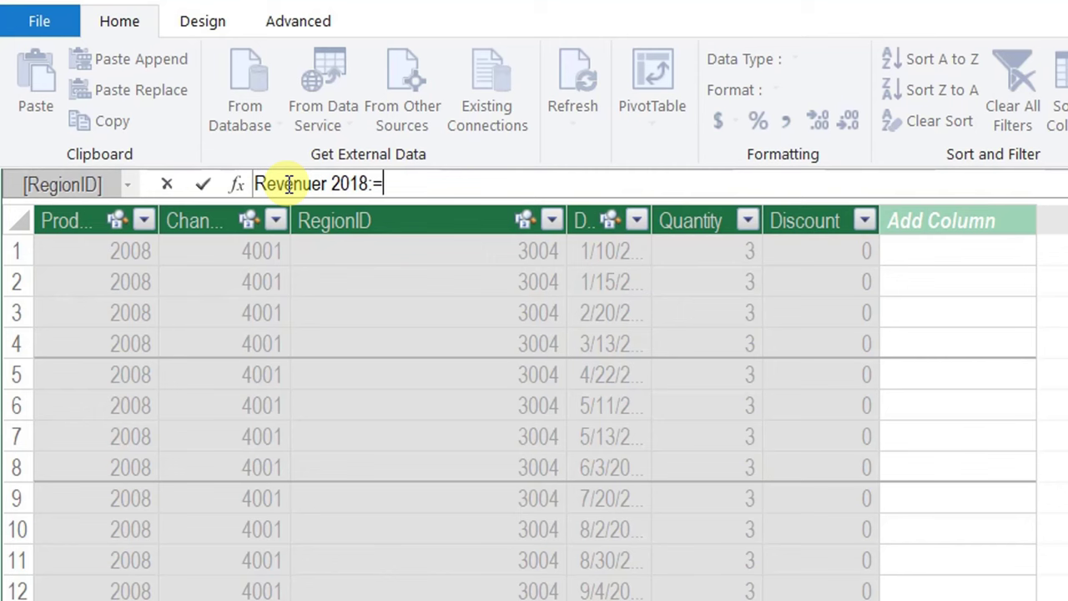
type("cal")
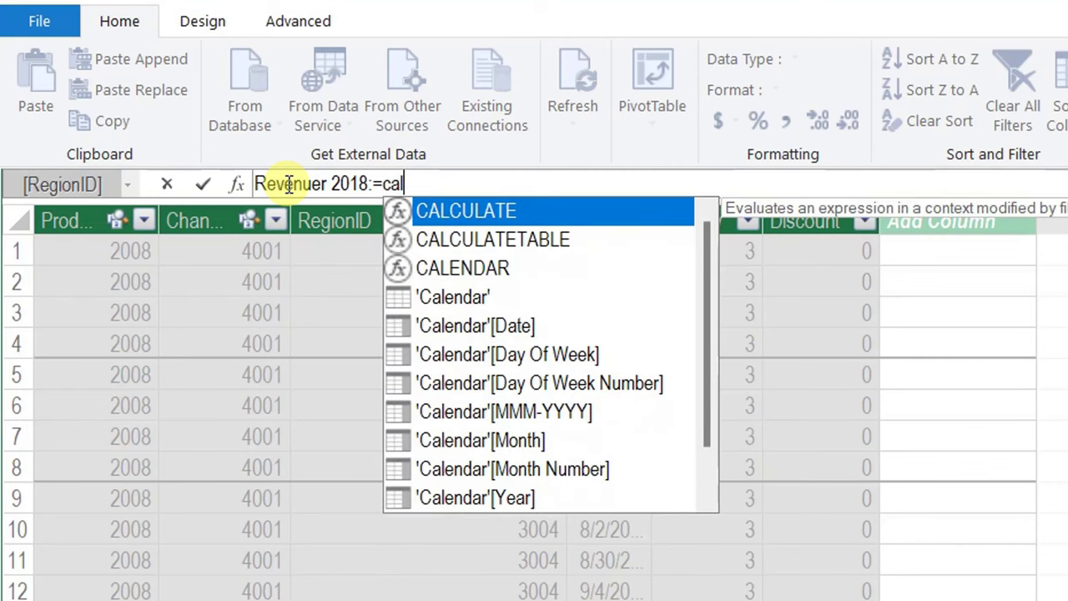
key("Tab")
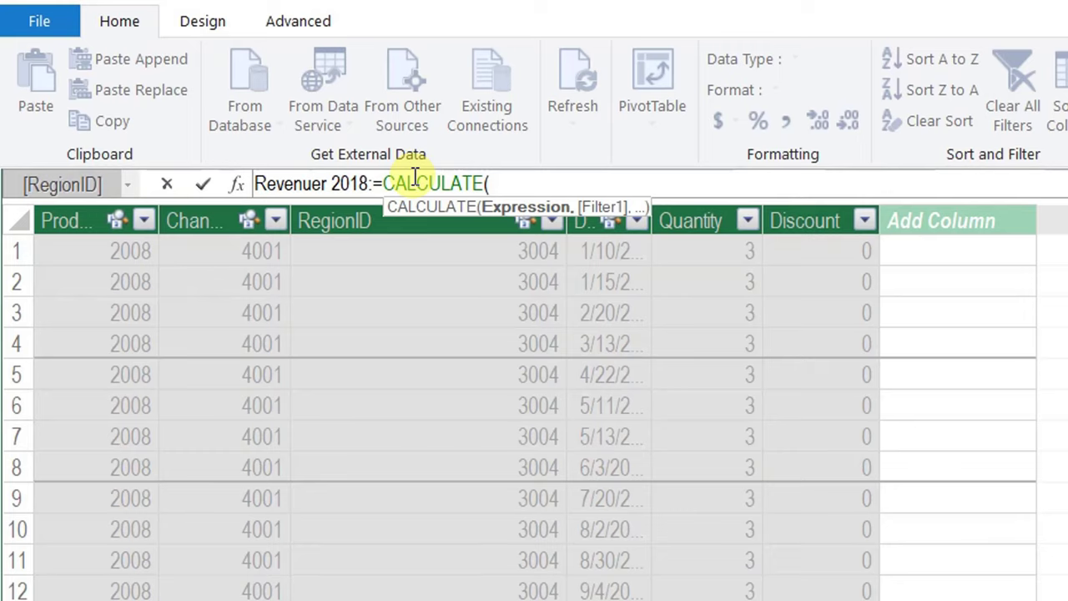
type("[")
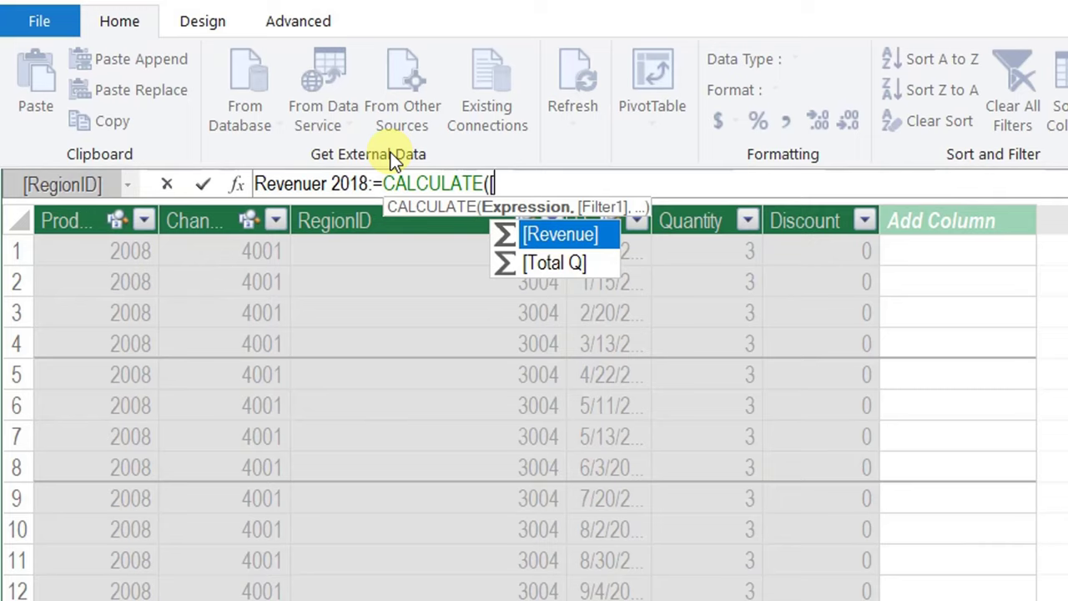
key("Tab")
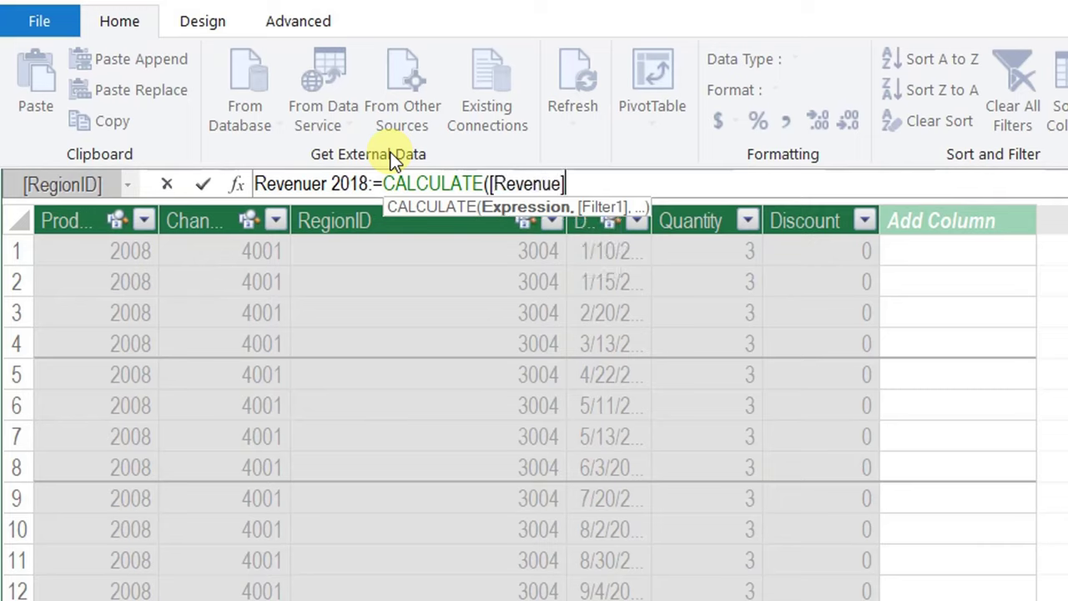
type(",")
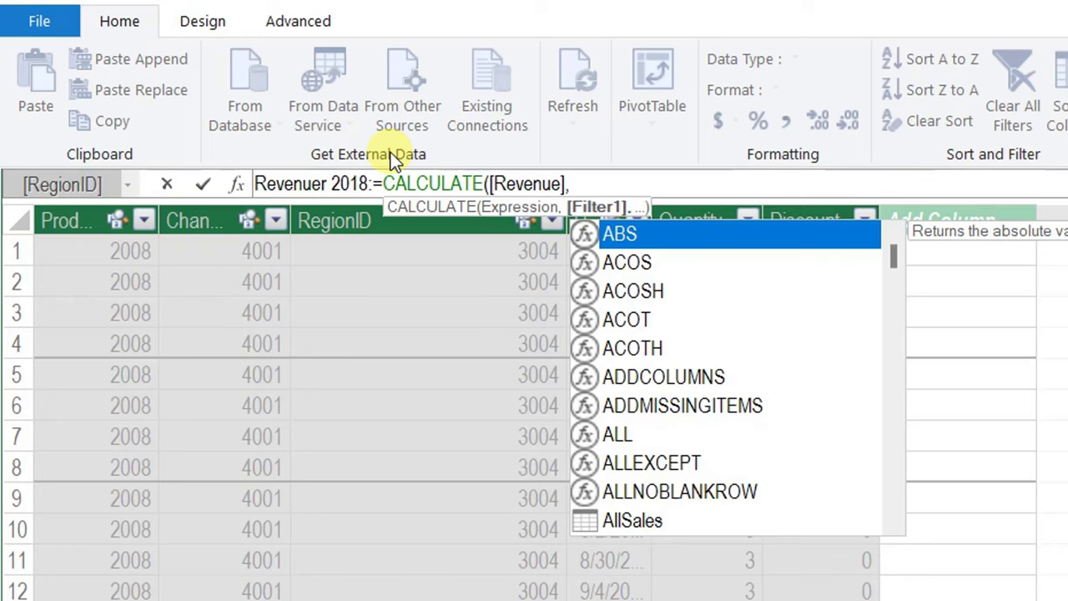
Step: Complete the Revenuer 2018 formula with the filter 'Calendar'[Year]=2018 and format the measure as currency
left_click(586, 180)
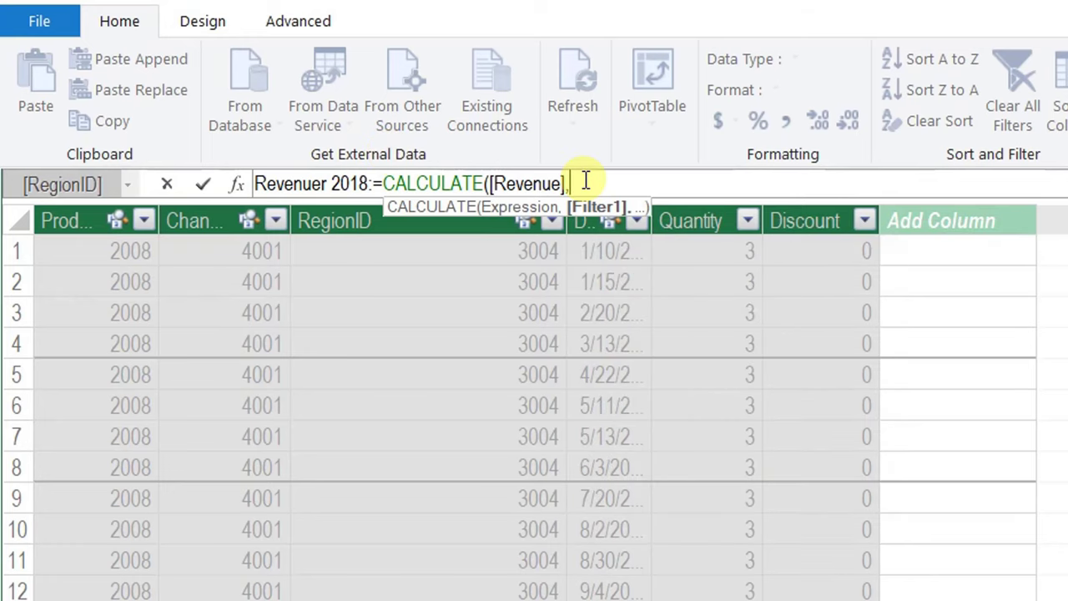
type("Cal")
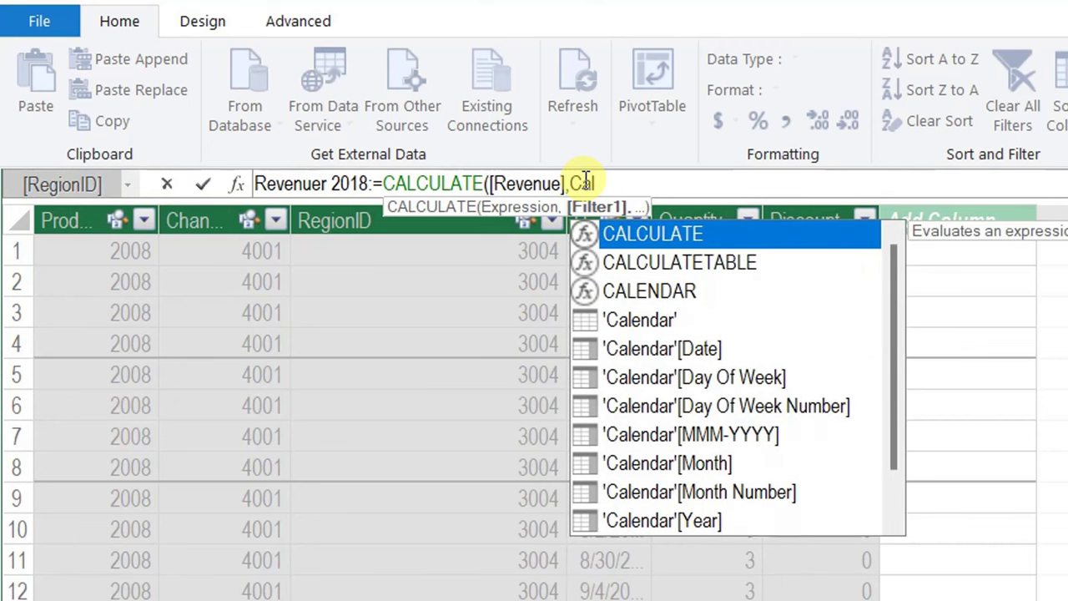
key("Down")
key("Down")
key("Down")
key("Down")
key("Down")
key("Down")
key("Down")
key("Down")
key("Down")
key("Down")
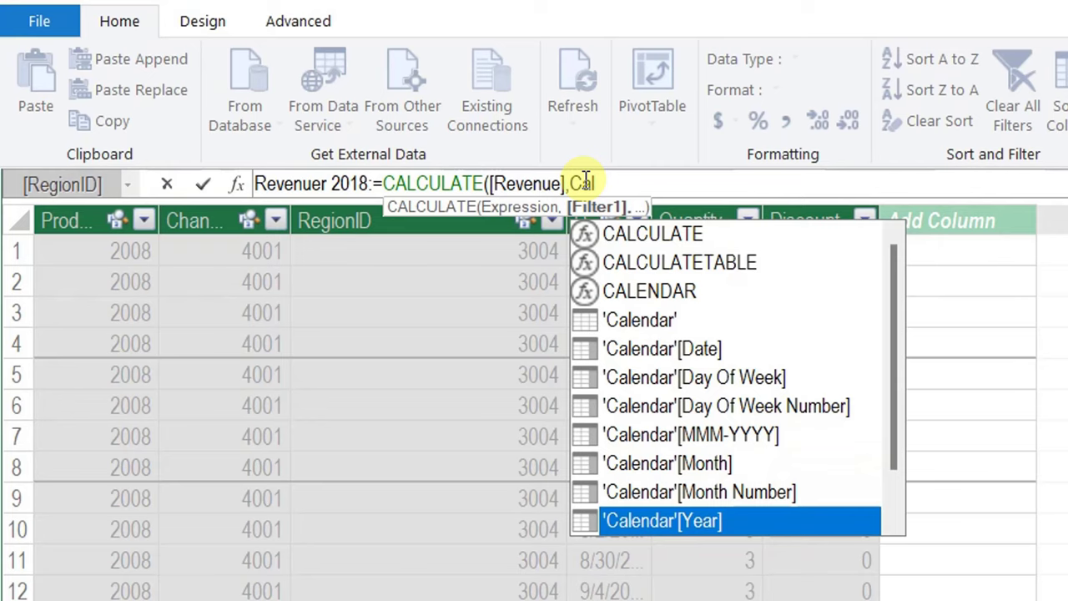
key("Tab")
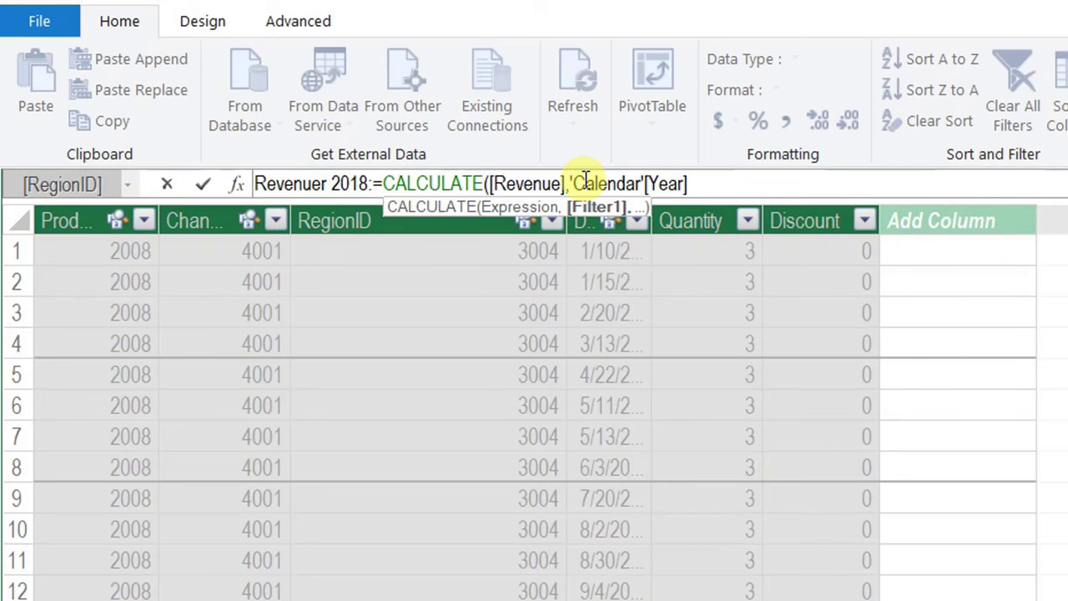
type("=")
type("201")
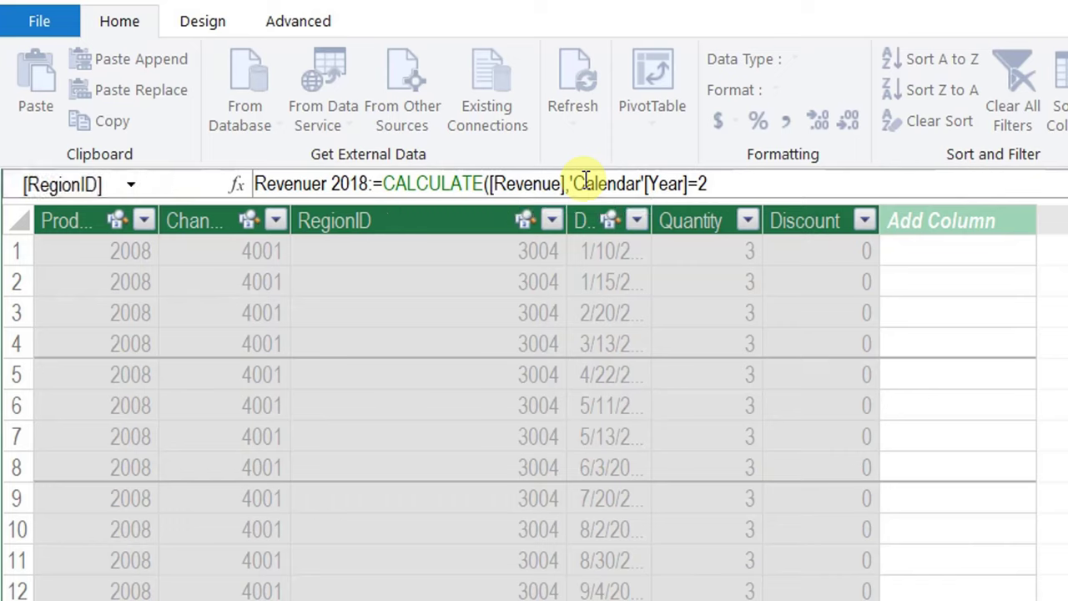
type("8")
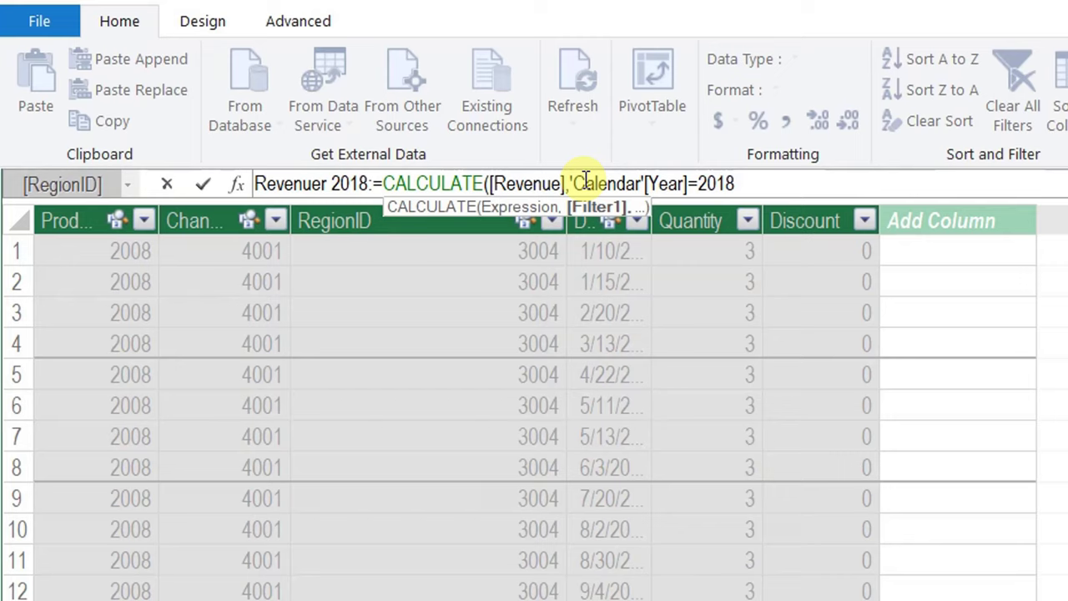
type(")")
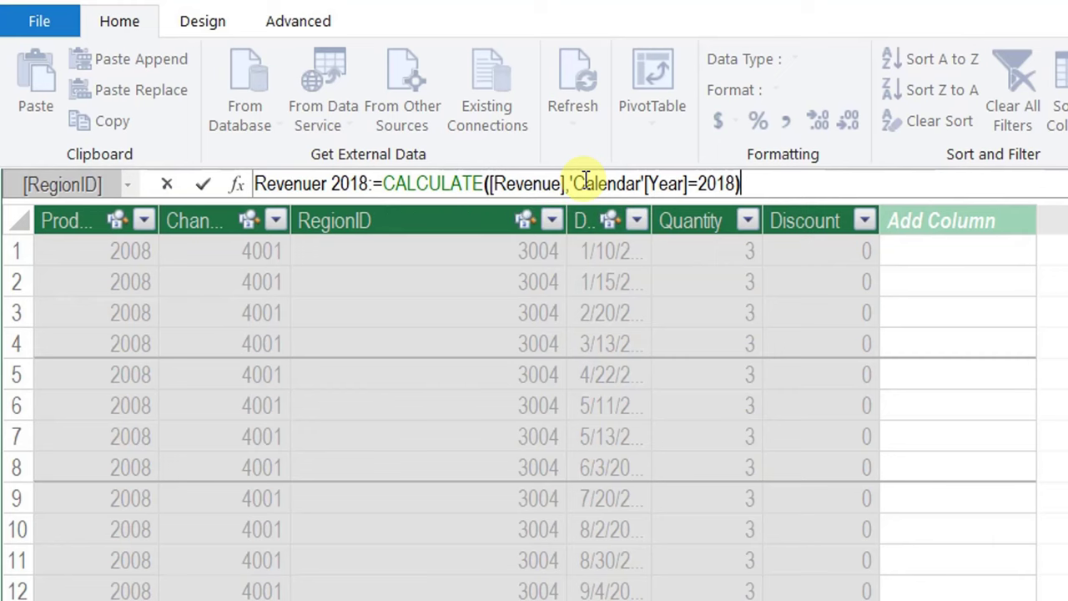
key("Return")
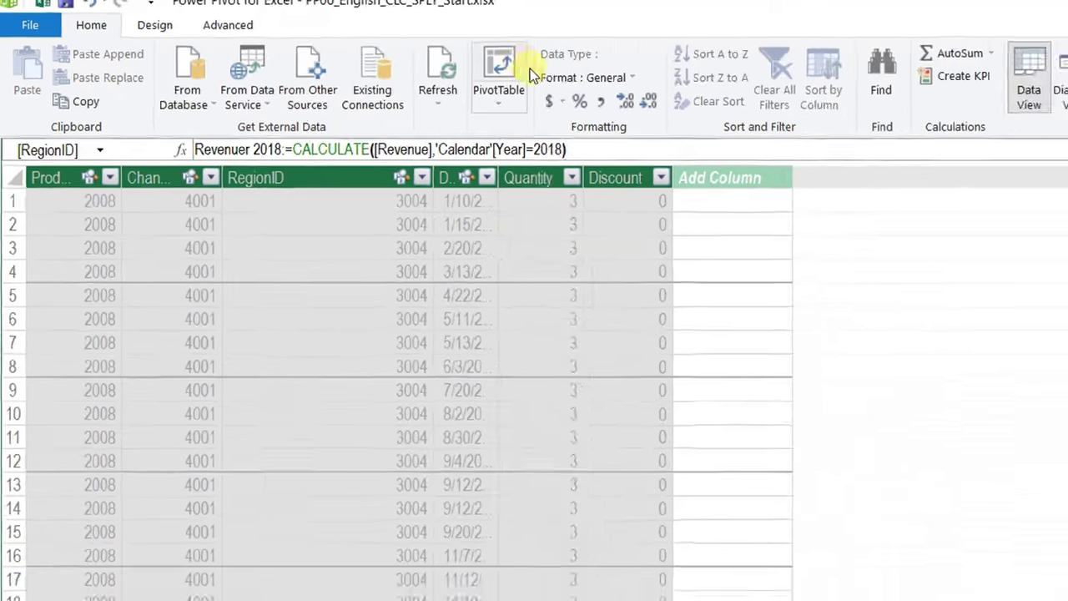
left_click(698, 117)
Step: Switch to the Excel workbook, add the Revenuer 2018 measure to the PivotTable values, and review its monthly figures
key("alt+Tab")
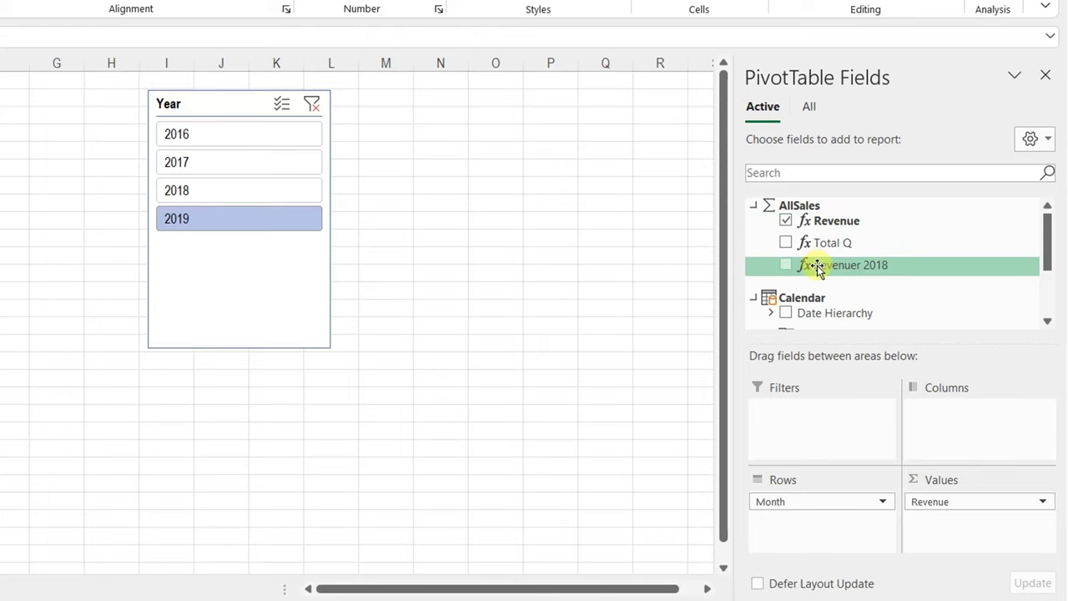
left_click_drag(816, 266, 960, 541)
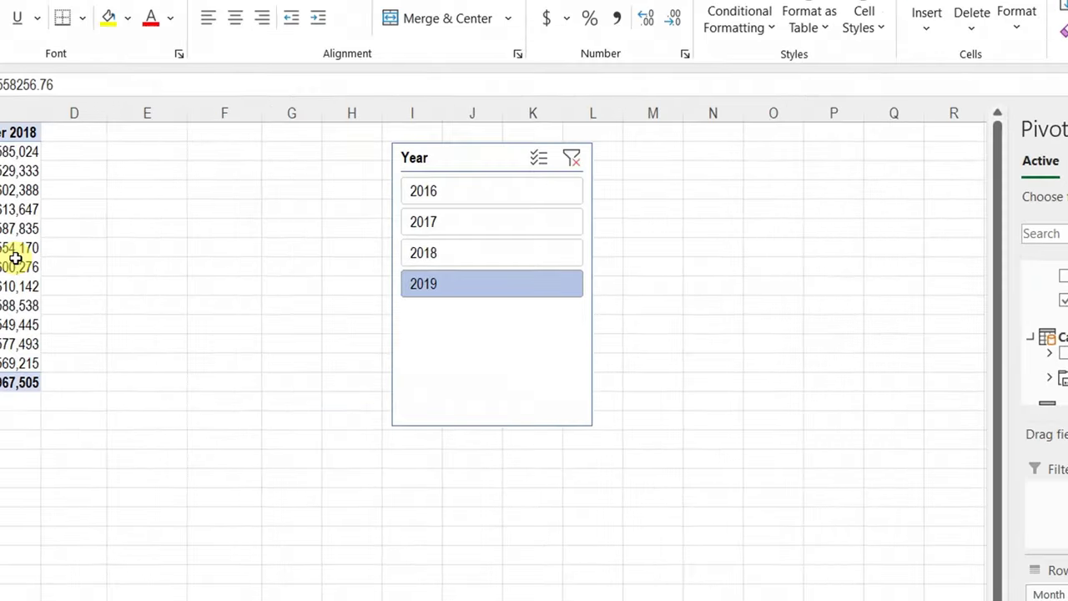
left_click(18, 152)
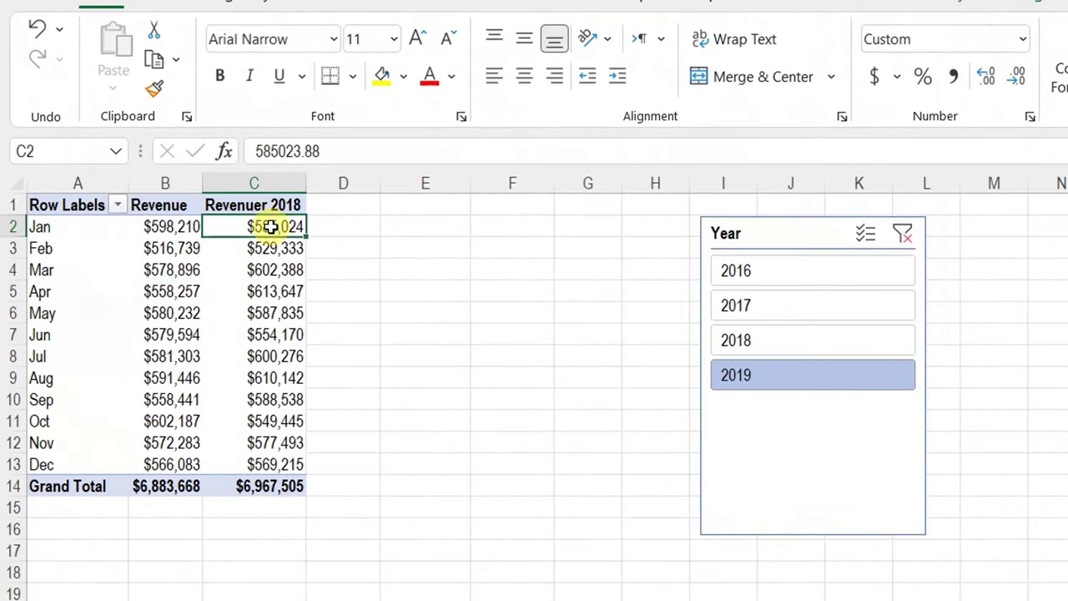
left_click_drag(271, 226, 259, 465)
key("Down")
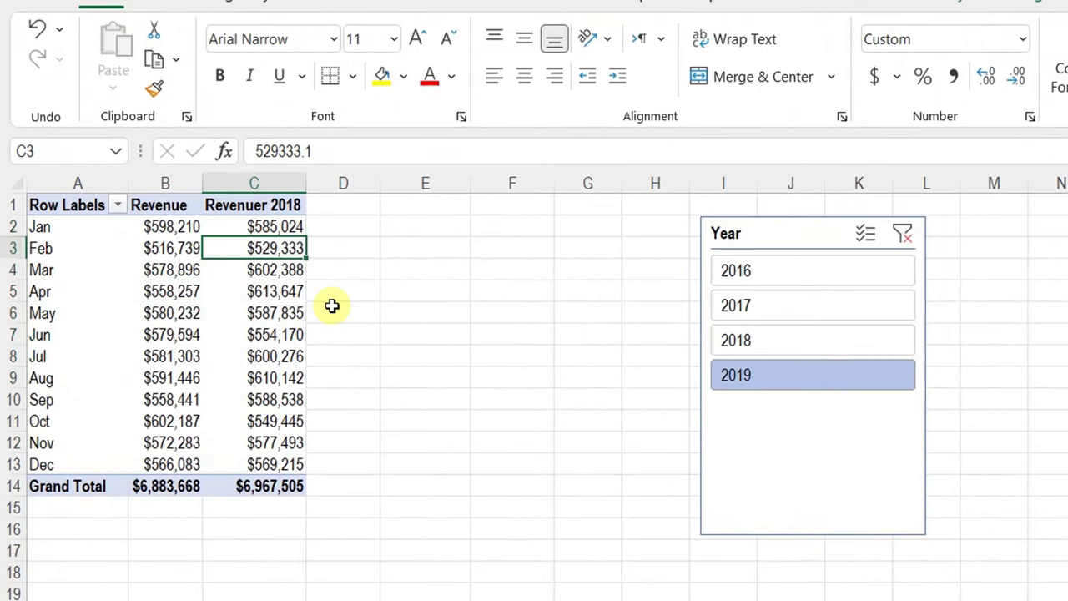
Step: Compare Revenue with Revenuer 2018 by filtering the Year slicer to 2018, 2016 and 2017, clearing it, and selecting 2019 and 2018
left_click(781, 350)
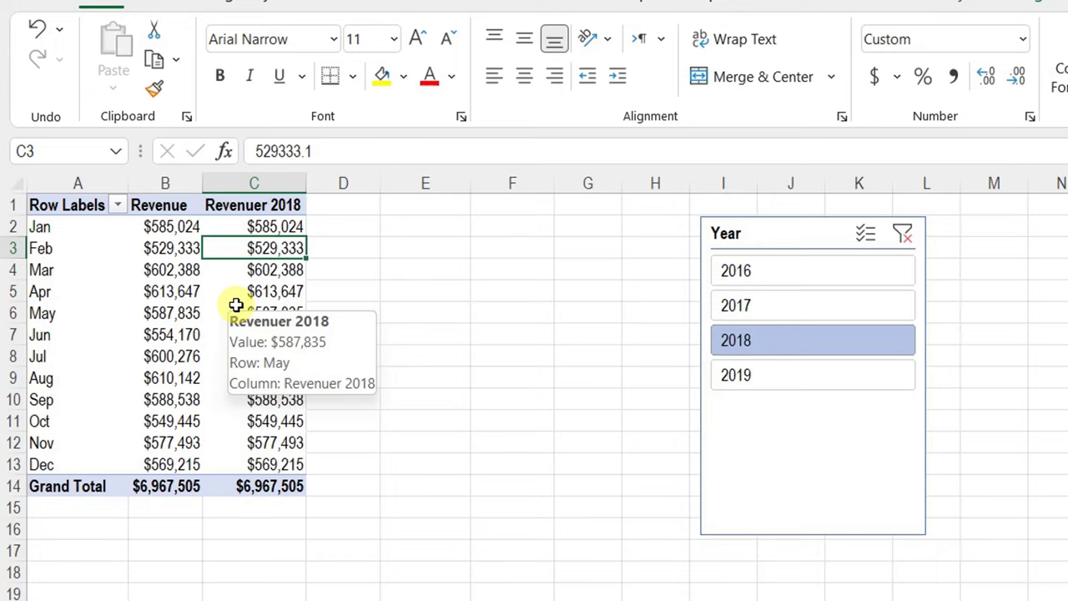
left_click(768, 276)
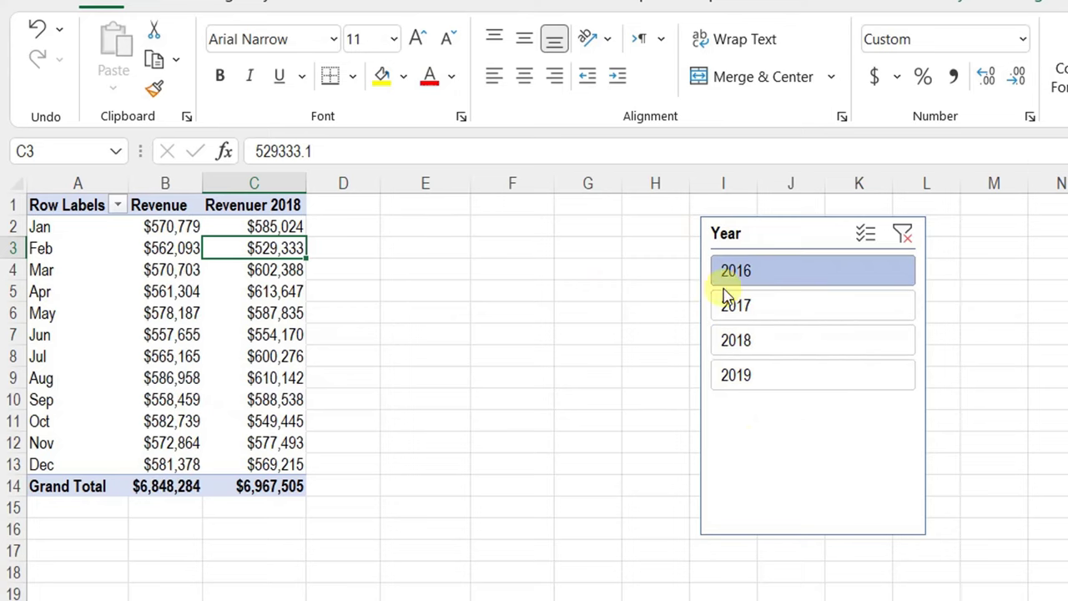
left_click(765, 308)
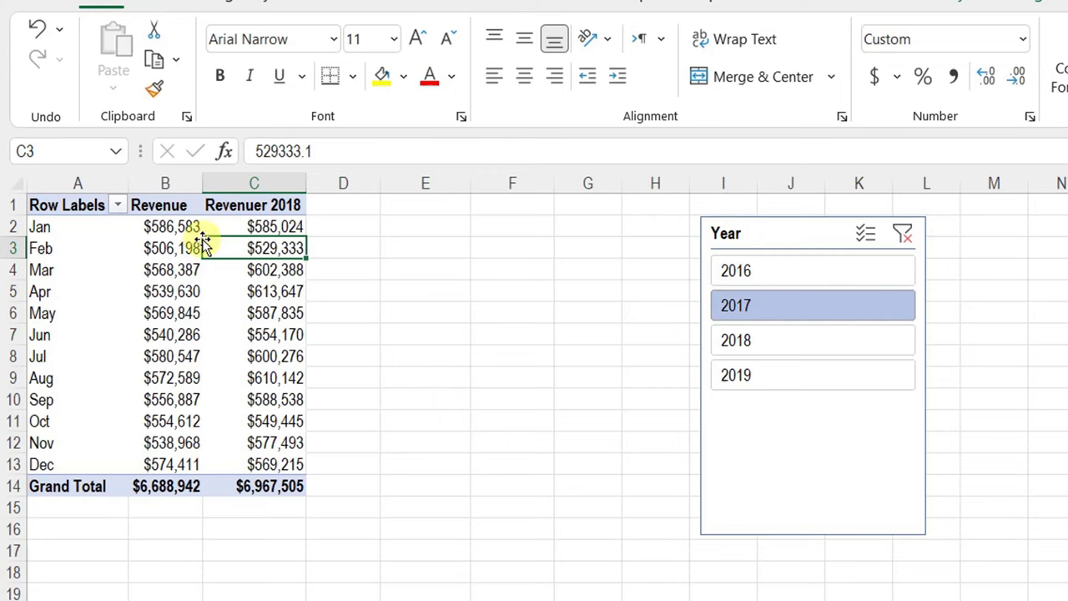
left_click(902, 236)
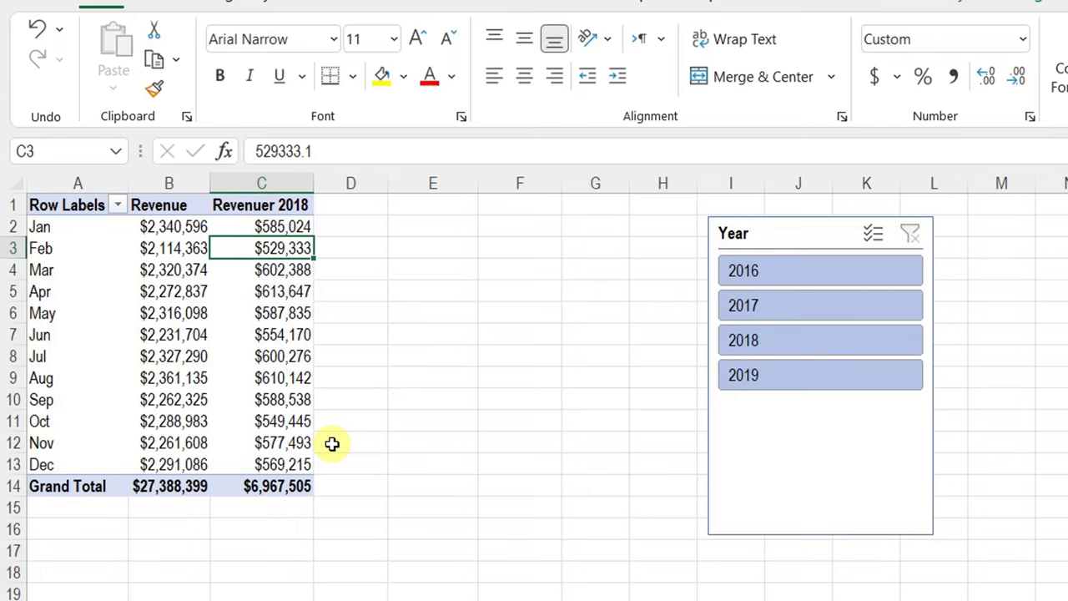
left_click(840, 377)
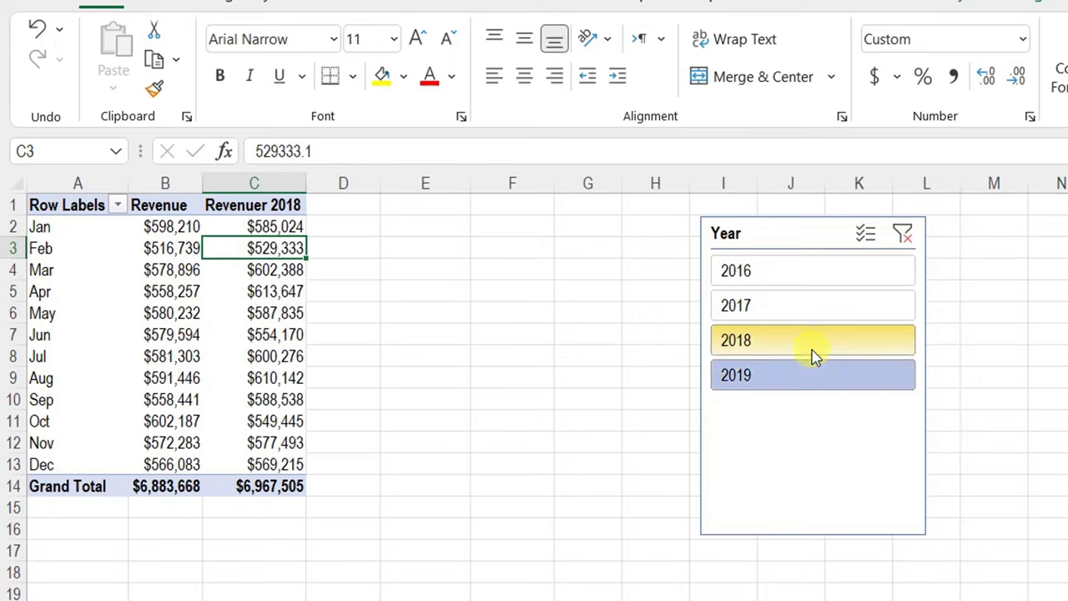
left_click(813, 354)
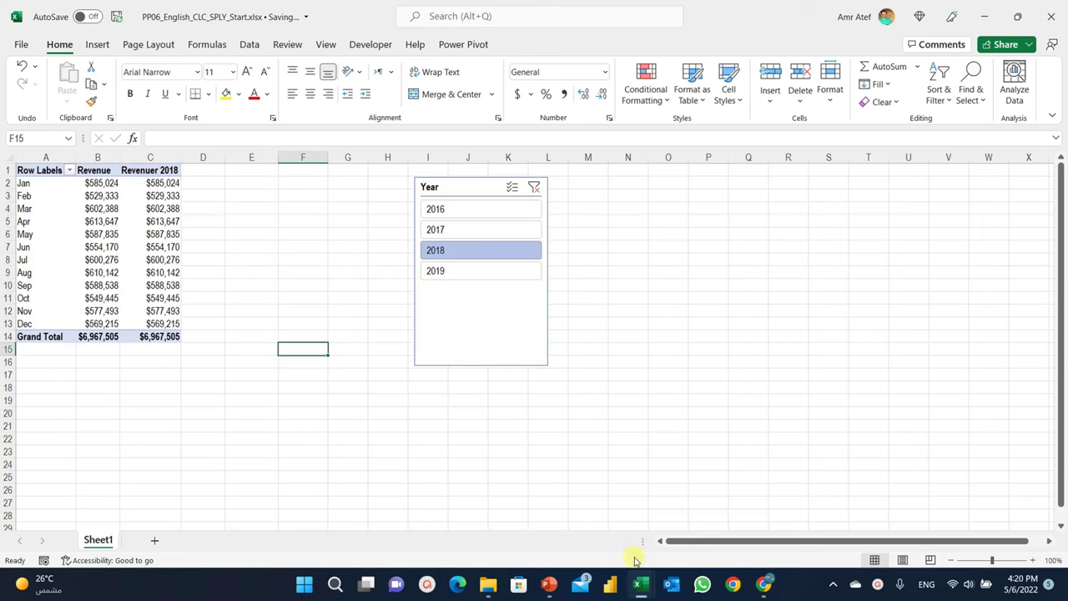
Step: Switch to the Power Pivot window and rename the Revenuer 2018 measure to "Revenuer LY" in its formula
mouse_move(638, 581)
left_click(559, 510)
left_click(178, 103)
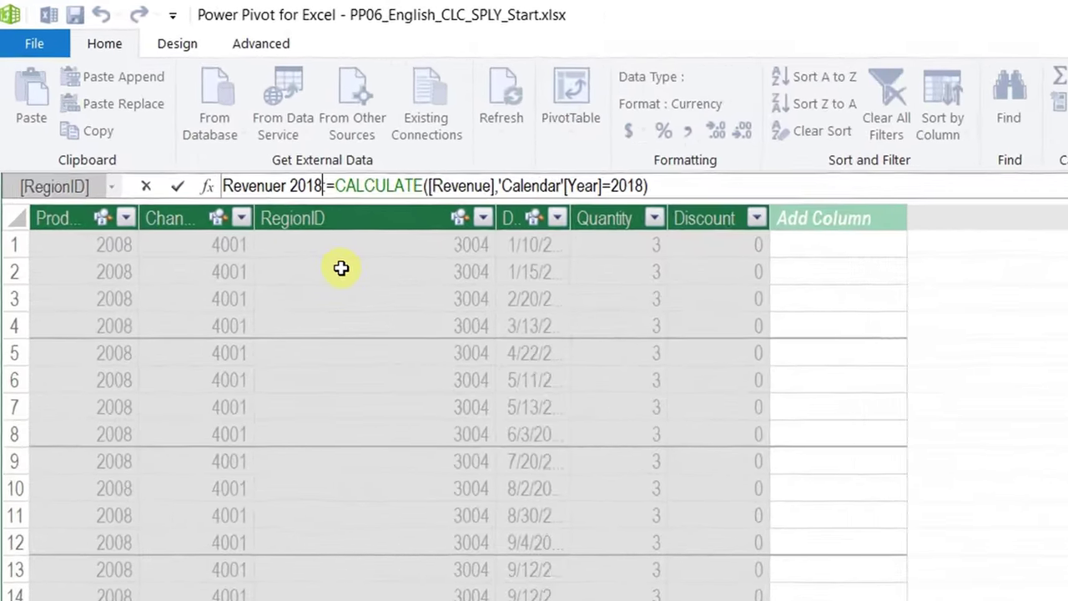
key("BackSpace")
key("BackSpace")
key("BackSpace")
key("BackSpace")
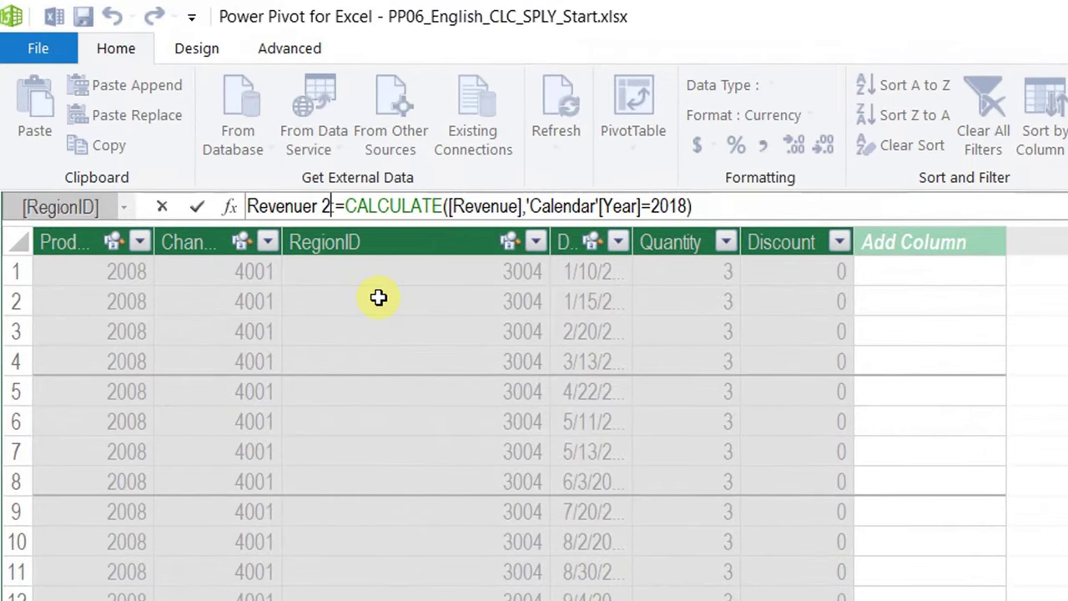
type("LY")
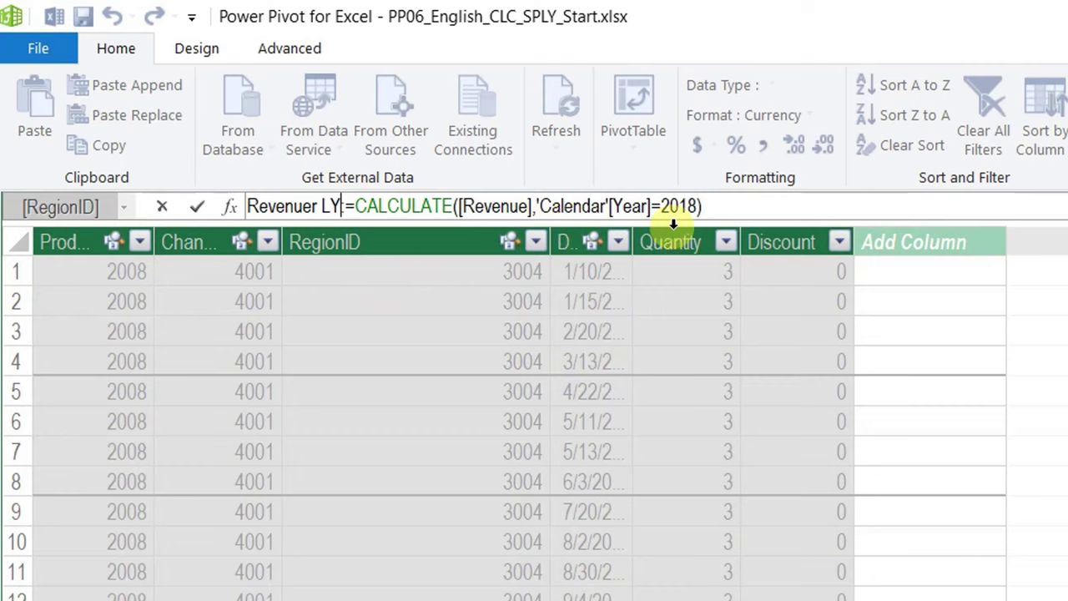
Step: Replace the 'Calendar'[Year]=2018 filter in the Revenuer LY measure with the SAMEPERIODLASTYEAR function
left_click(700, 207)
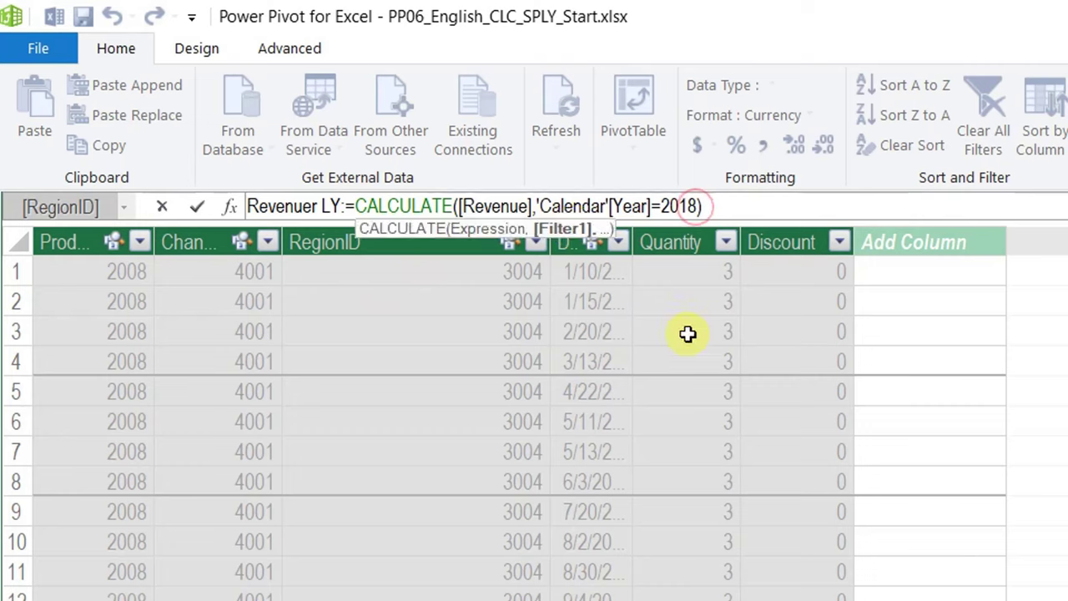
left_click_drag(538, 206, 697, 206)
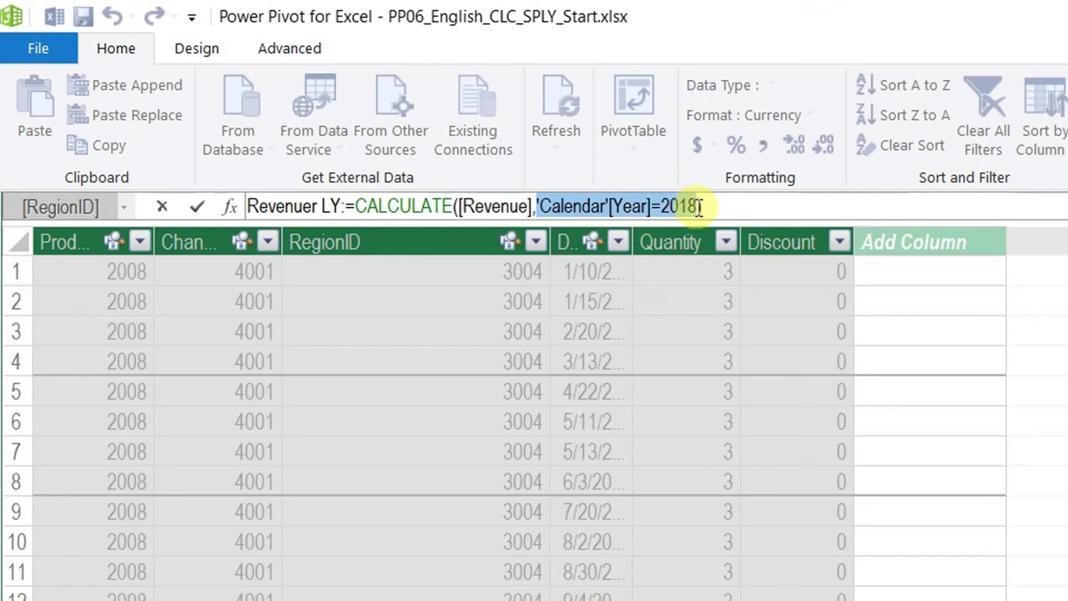
key("Delete")
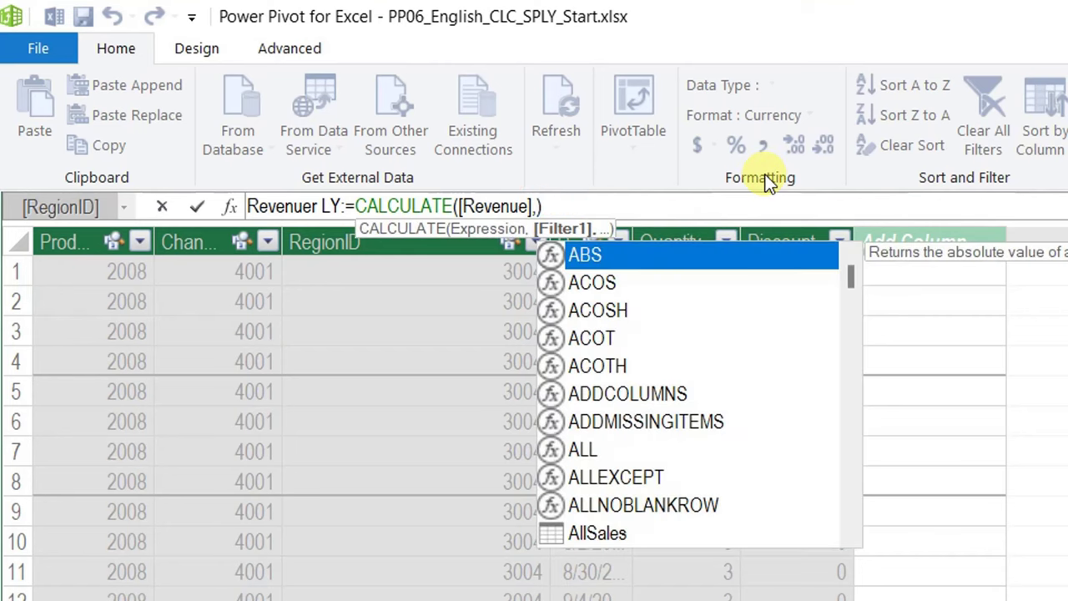
type("same")
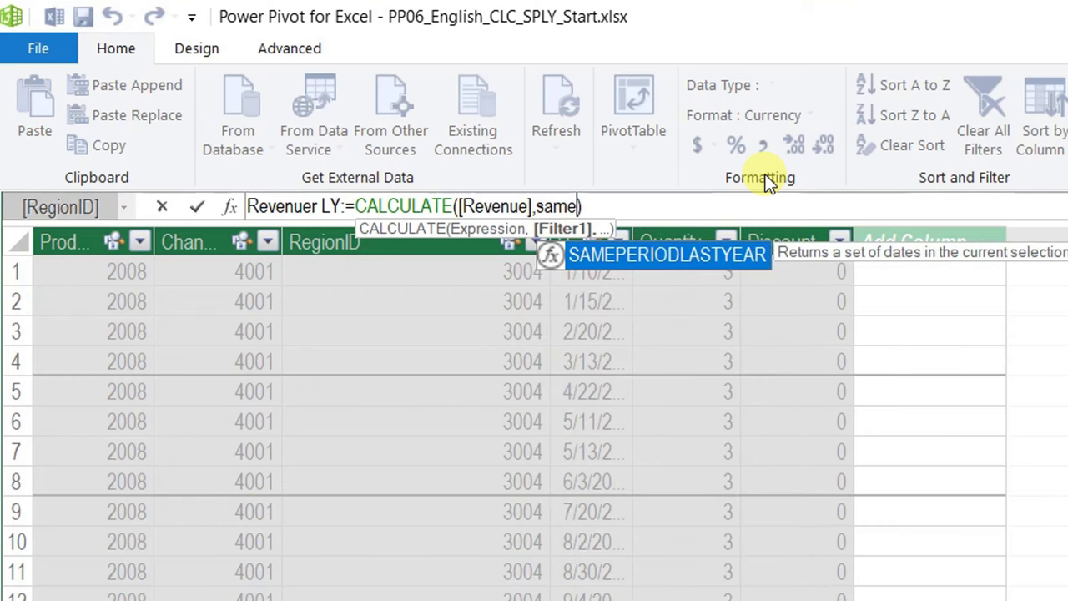
double_click(754, 270)
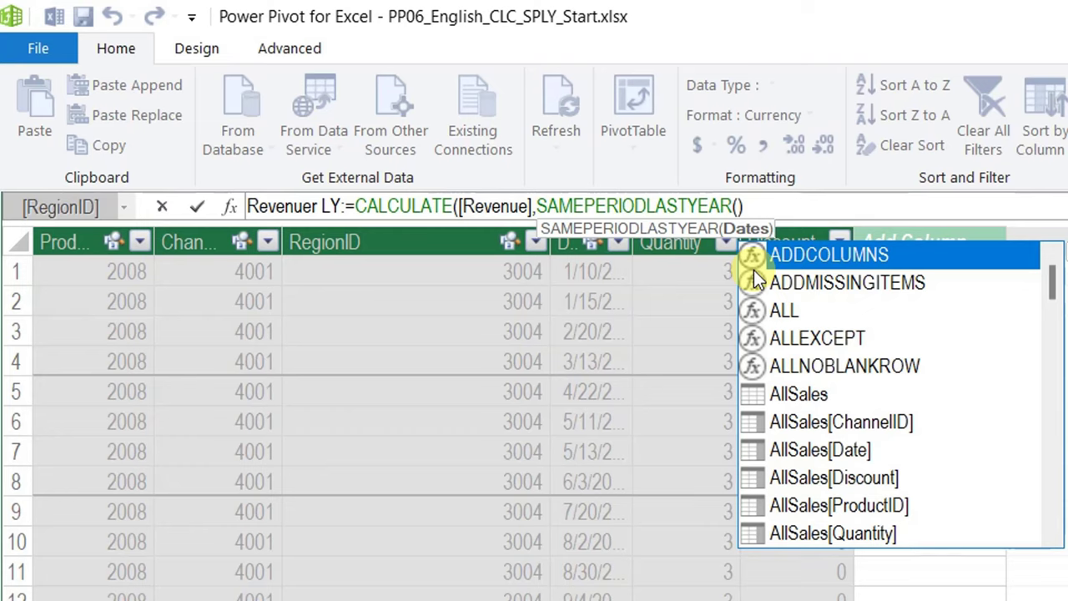
Step: Use 'Calendar'[Date] as the dates argument of SAMEPERIODLASTYEAR and commit the Revenuer LY formula
type("cal")
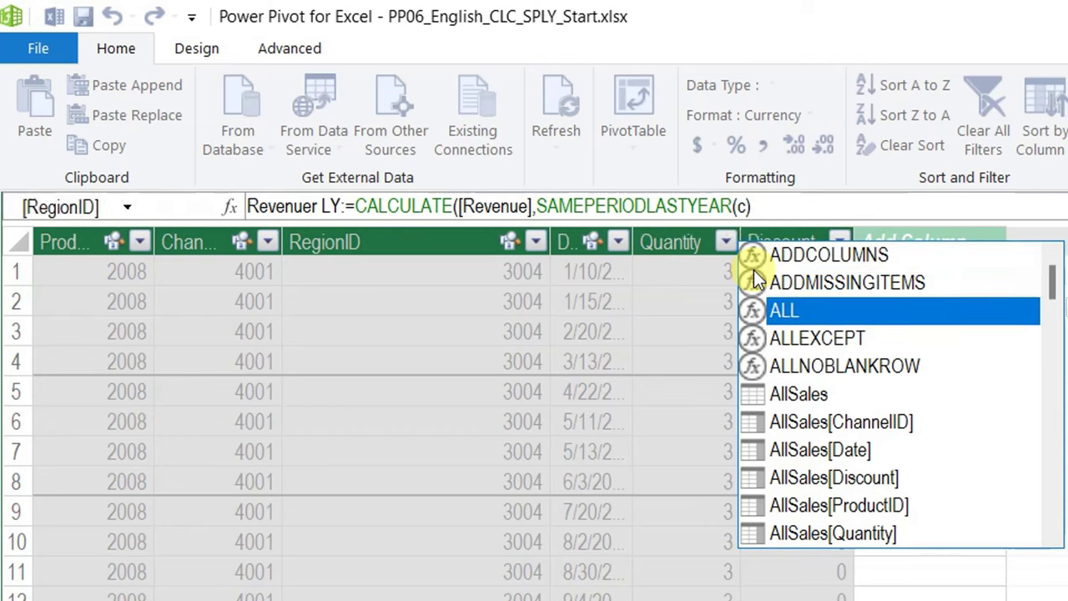
key("Down")
key("Down")
key("Down")
key("Down")
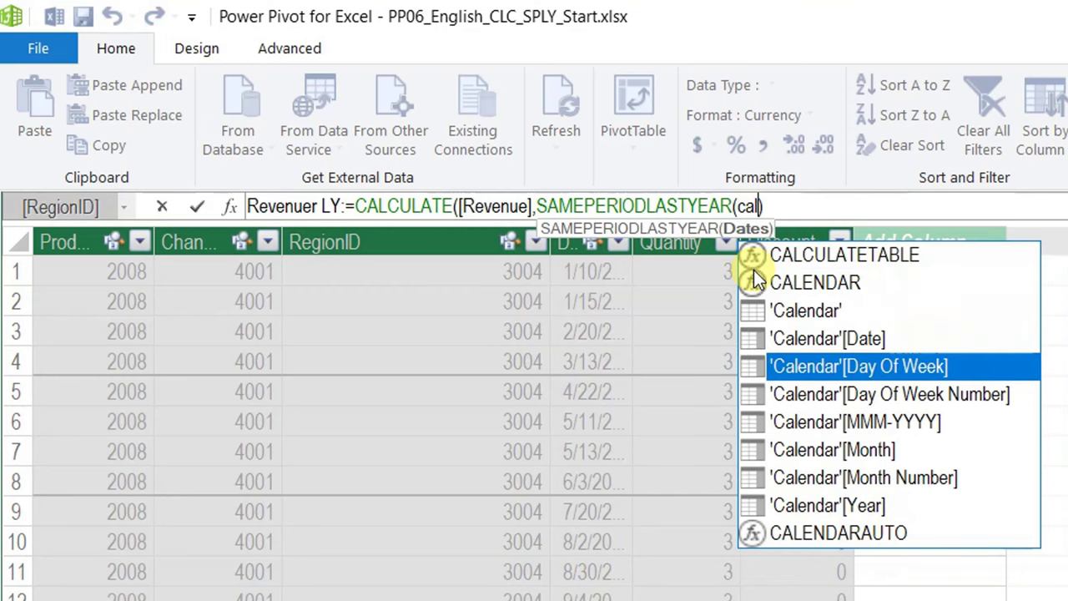
key("Up")
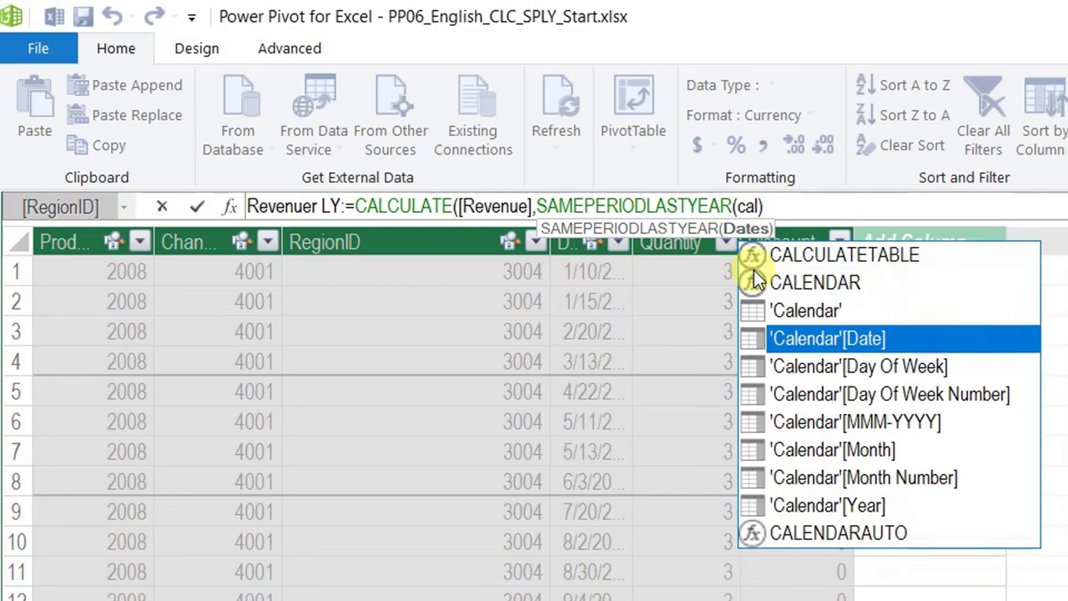
key("Tab")
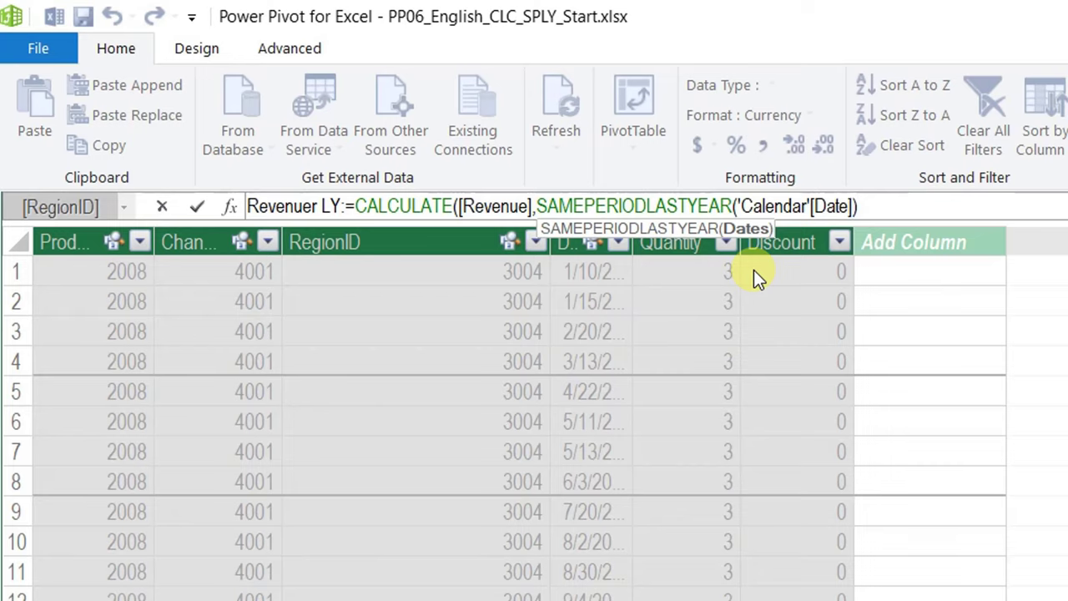
type(")")
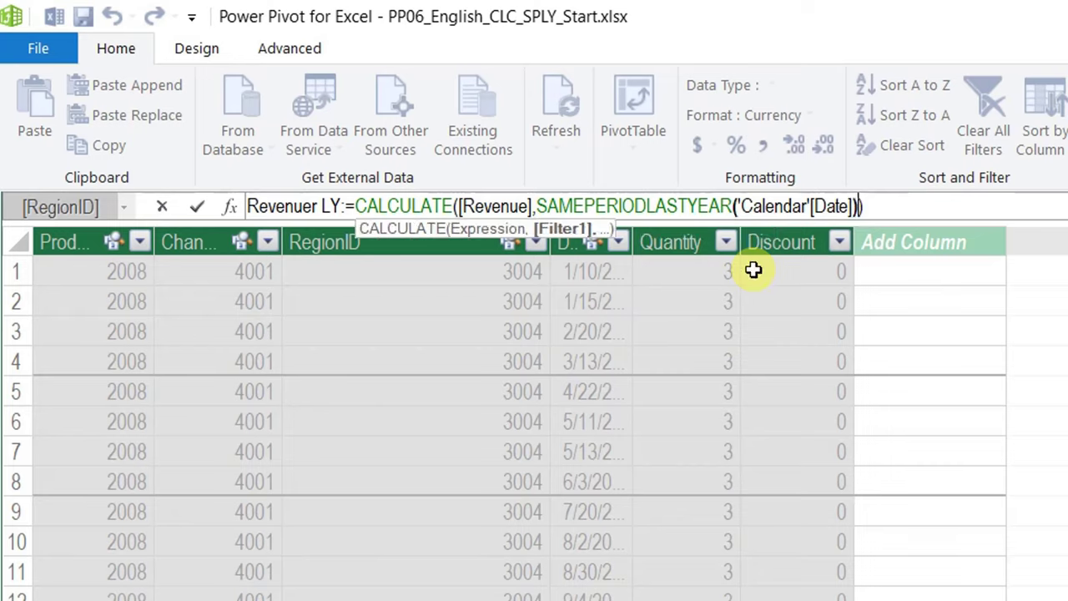
key("Return")
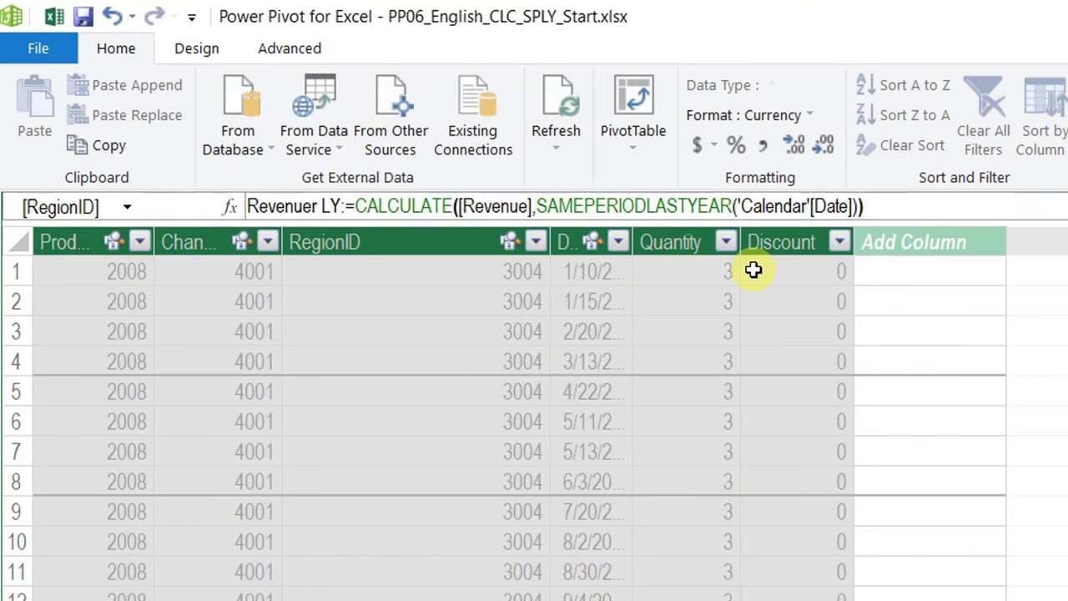
Step: Switch to the Excel workbook and compare monthly Revenue with Revenuer LY, filtering the Year slicer to 2019 and back to 2018
key("alt+Tab")
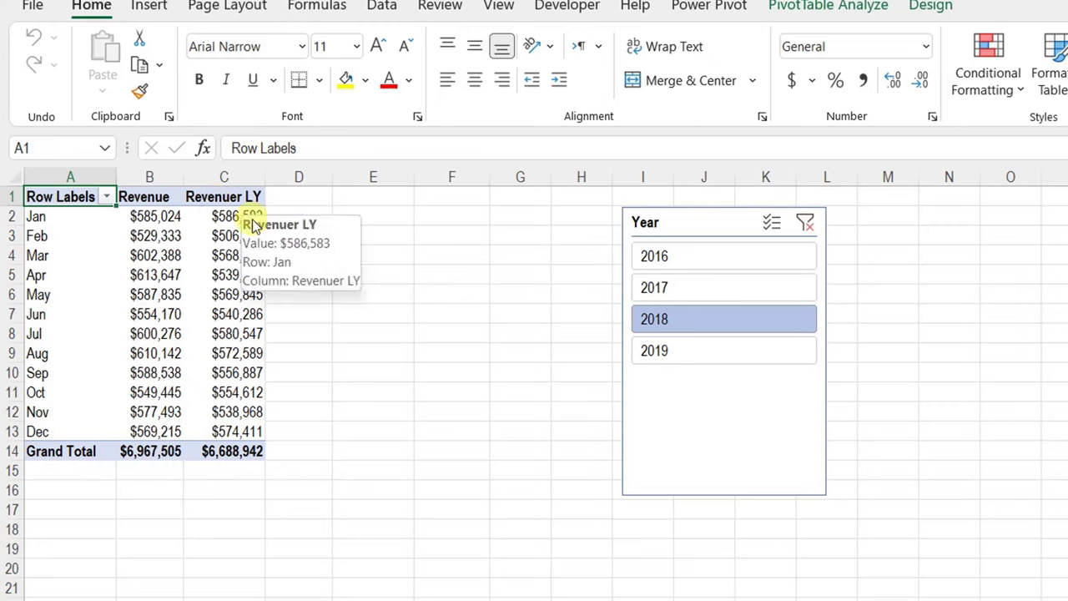
left_click(699, 350)
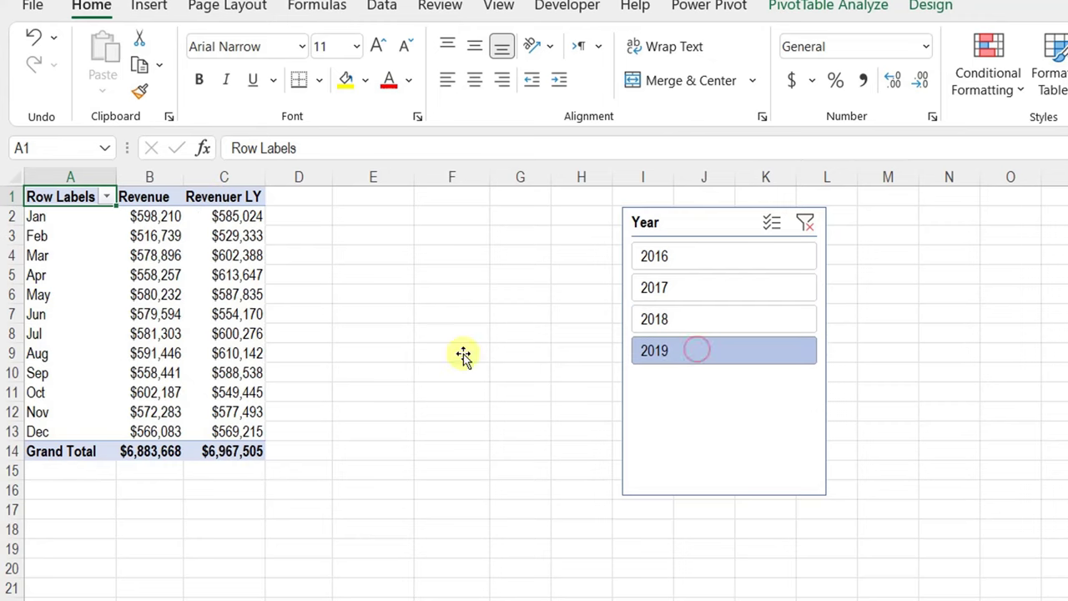
left_click(155, 216)
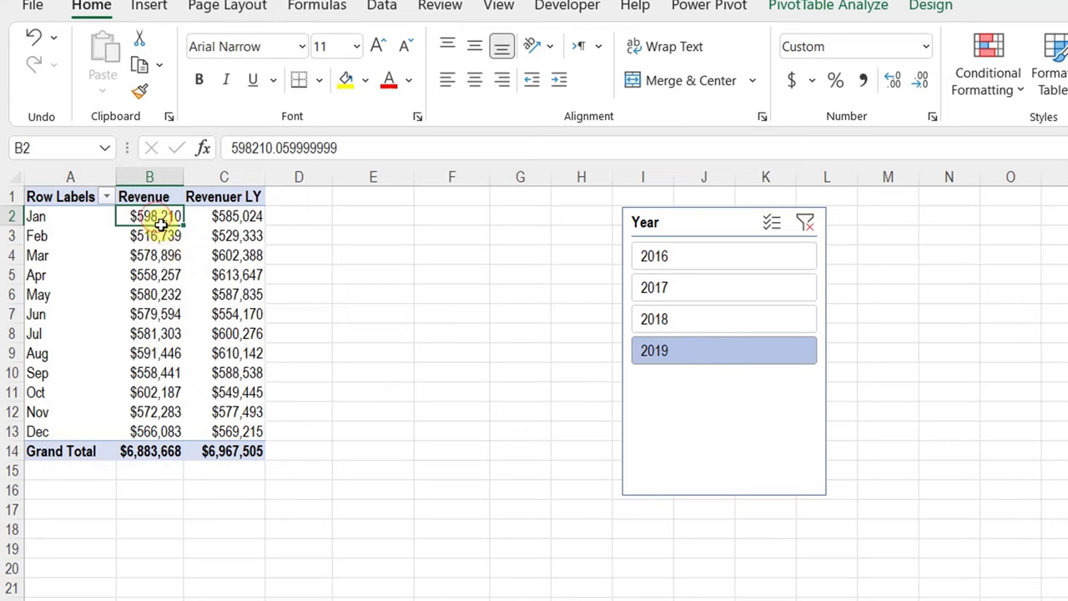
left_click_drag(160, 218, 146, 424)
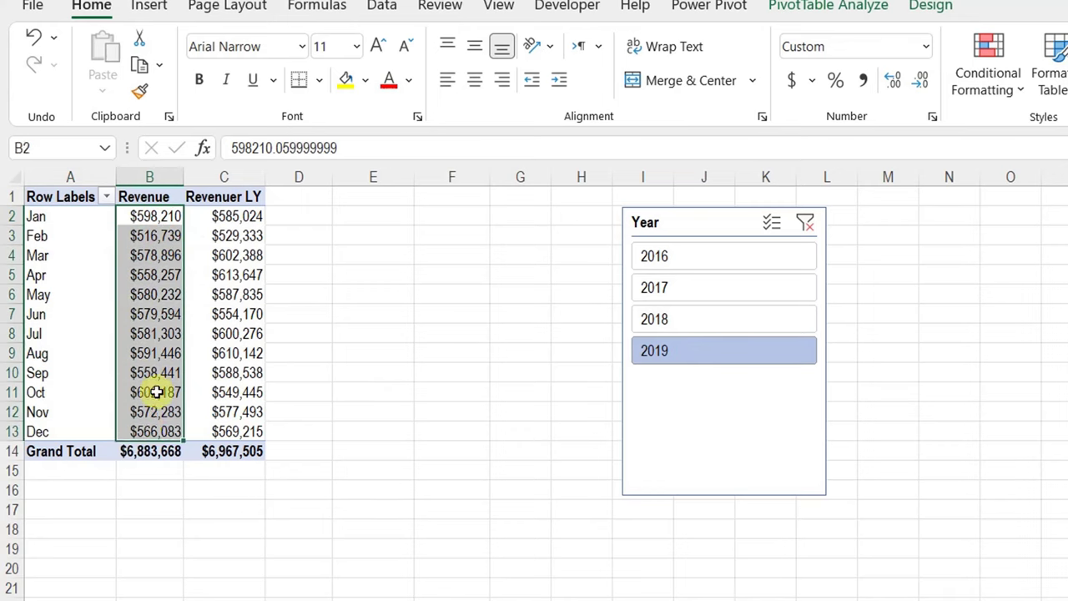
left_click_drag(239, 217, 228, 436)
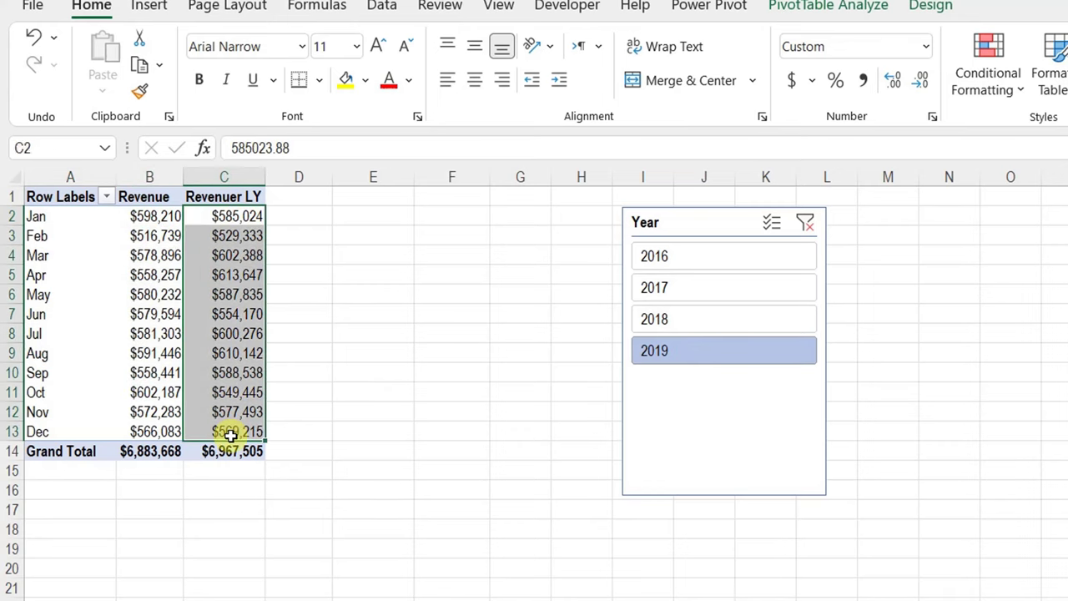
left_click(687, 324)
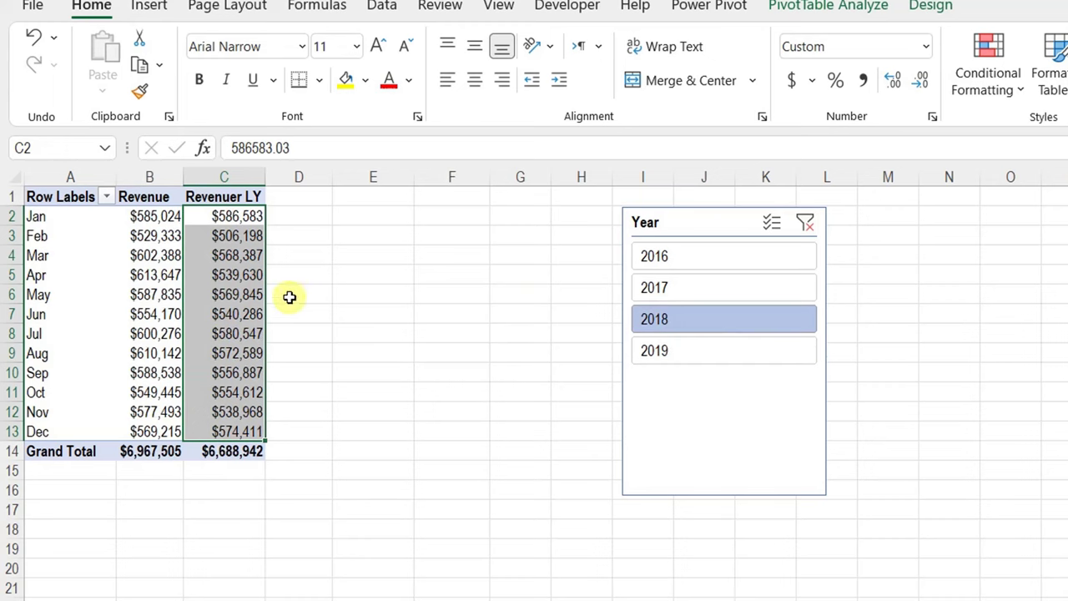
Step: Add the Calendar table's Year field above Month in the PivotTable rows and clear the Year slicer filter
left_click(248, 275)
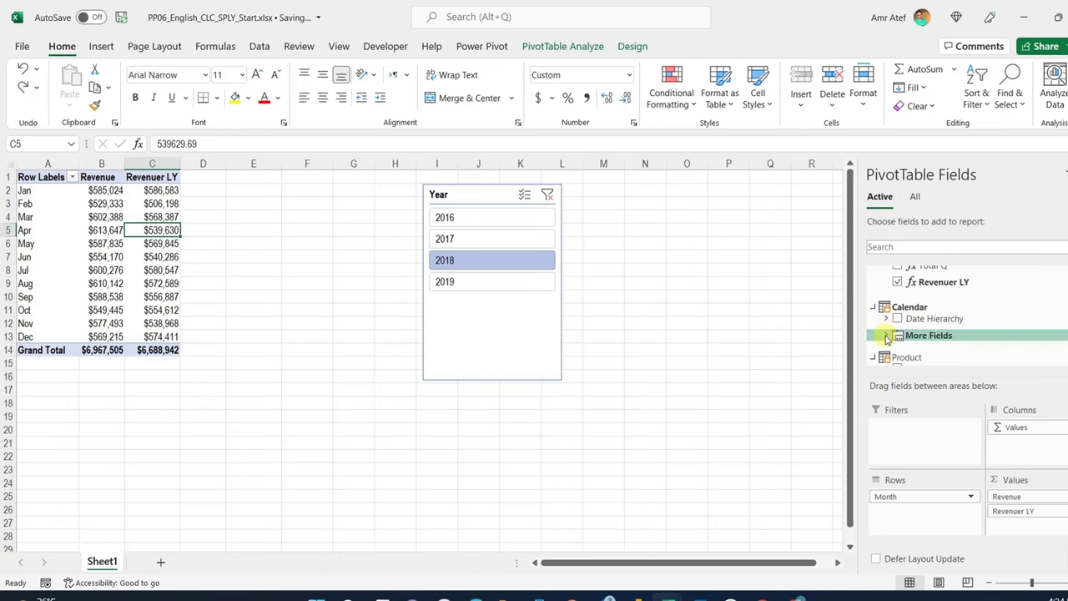
left_click(884, 336)
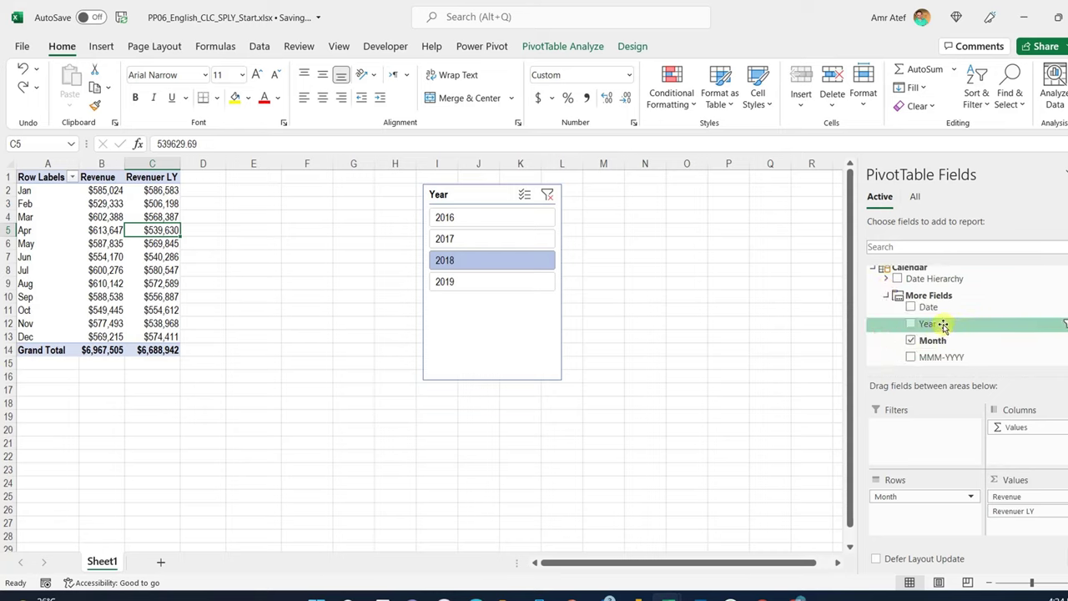
left_click_drag(946, 327, 929, 494)
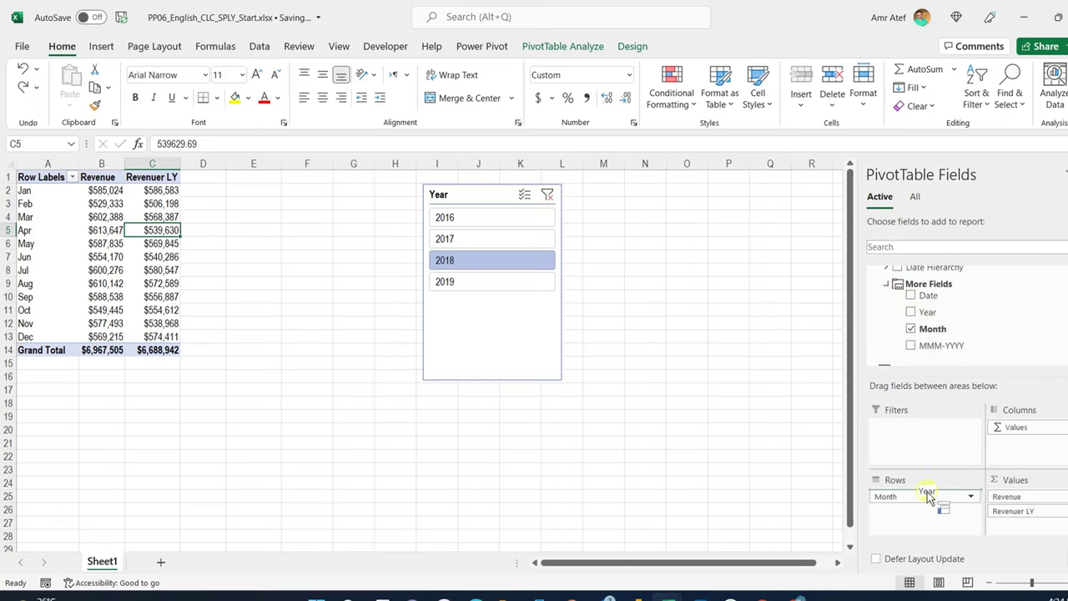
left_click_drag(929, 494, 926, 492)
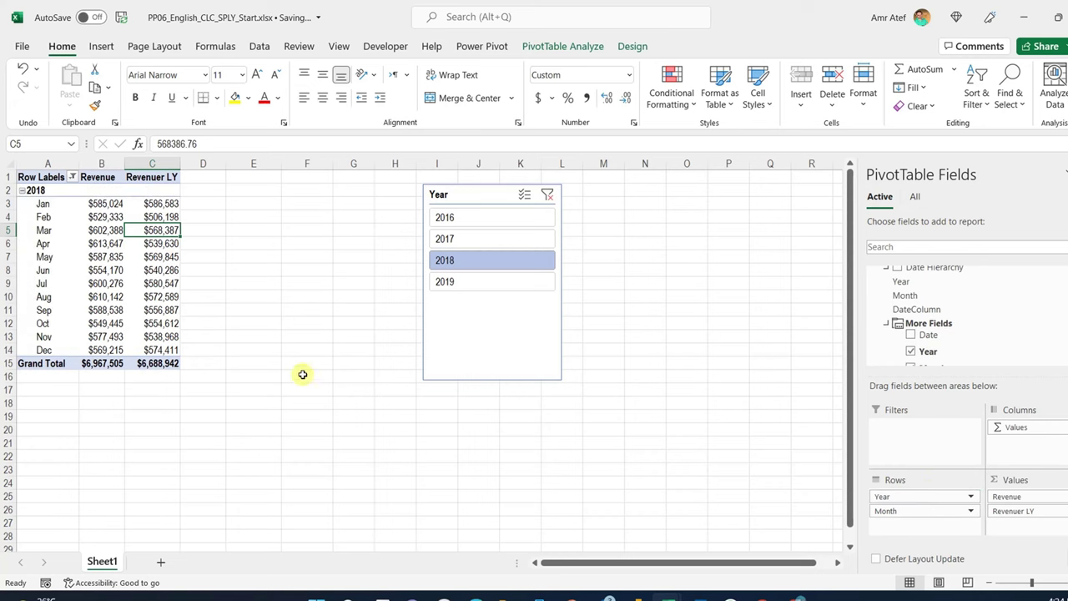
left_click(548, 194)
Step: Compare the January 2017 Revenuer LY value with January 2016 Revenue in the PivotTable and look through the 2017 months
scroll(181, 315, "down", 7)
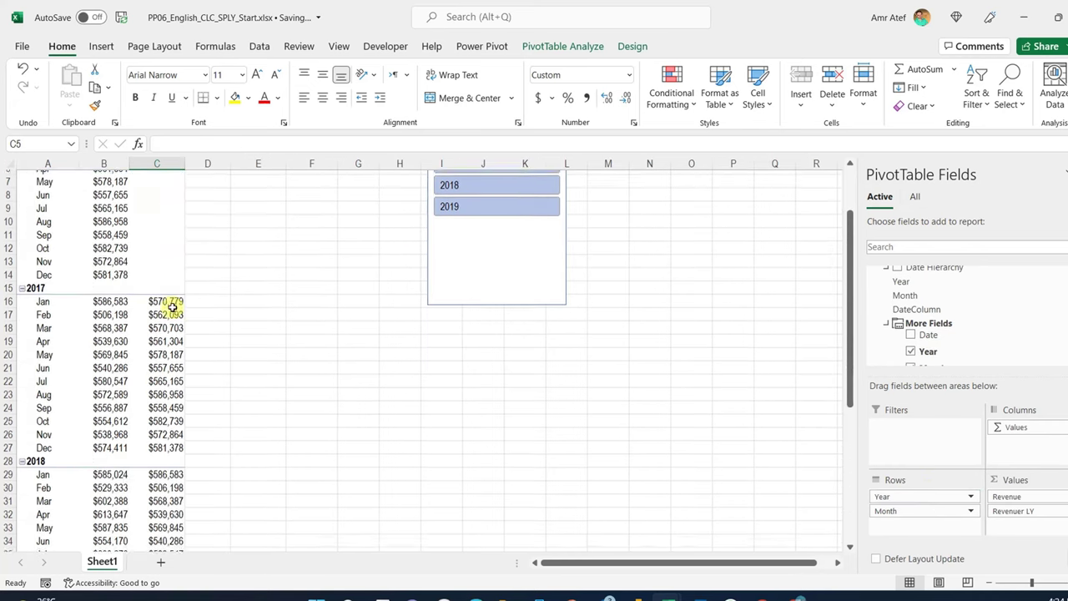
scroll(173, 310, "up", 7)
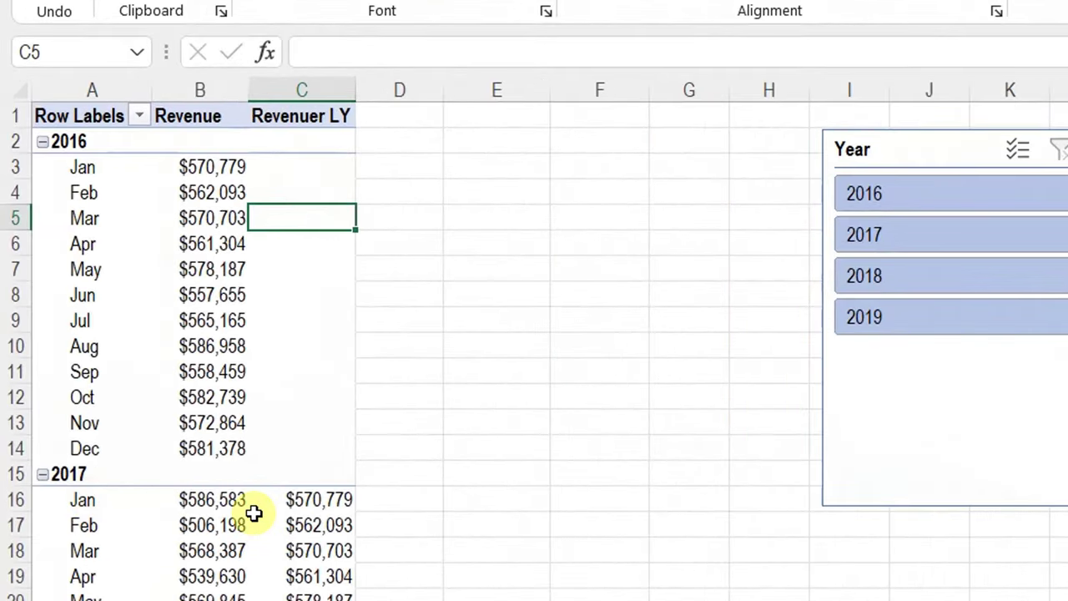
left_click(310, 500)
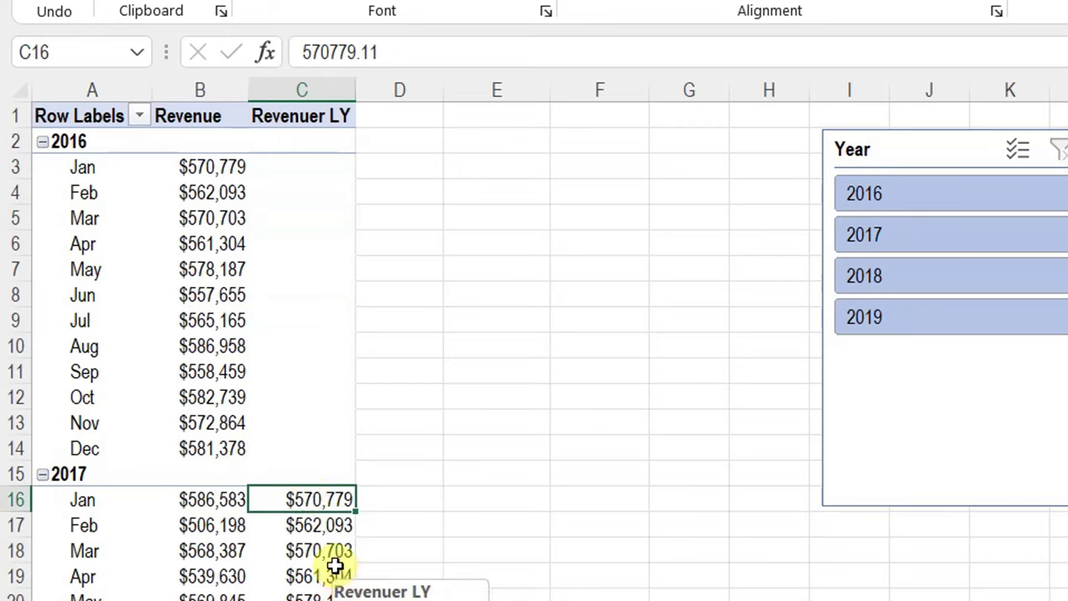
left_click(208, 166)
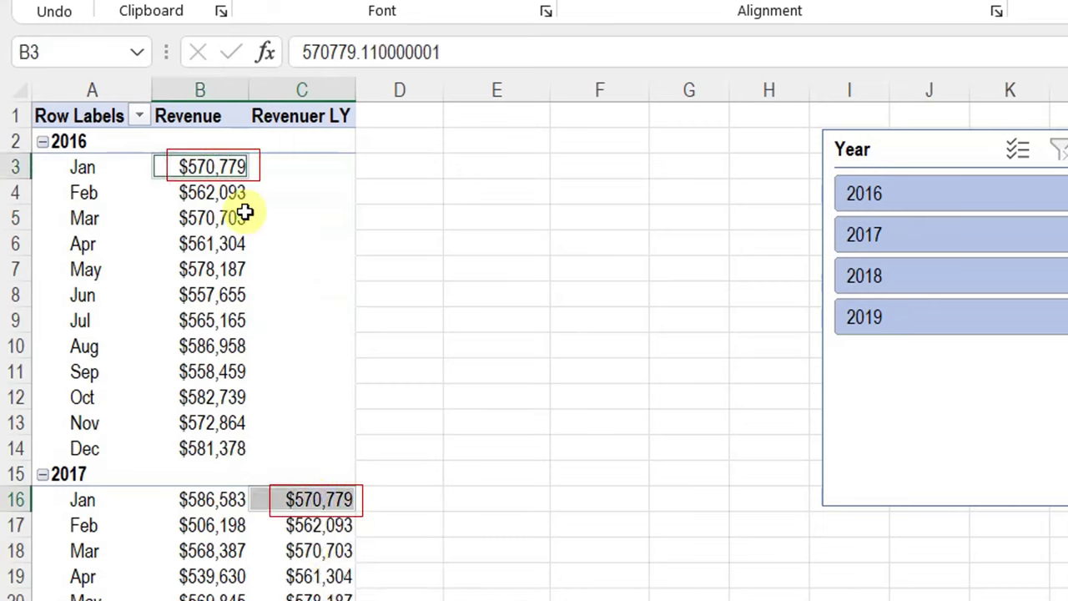
scroll(275, 467, "down", 4)
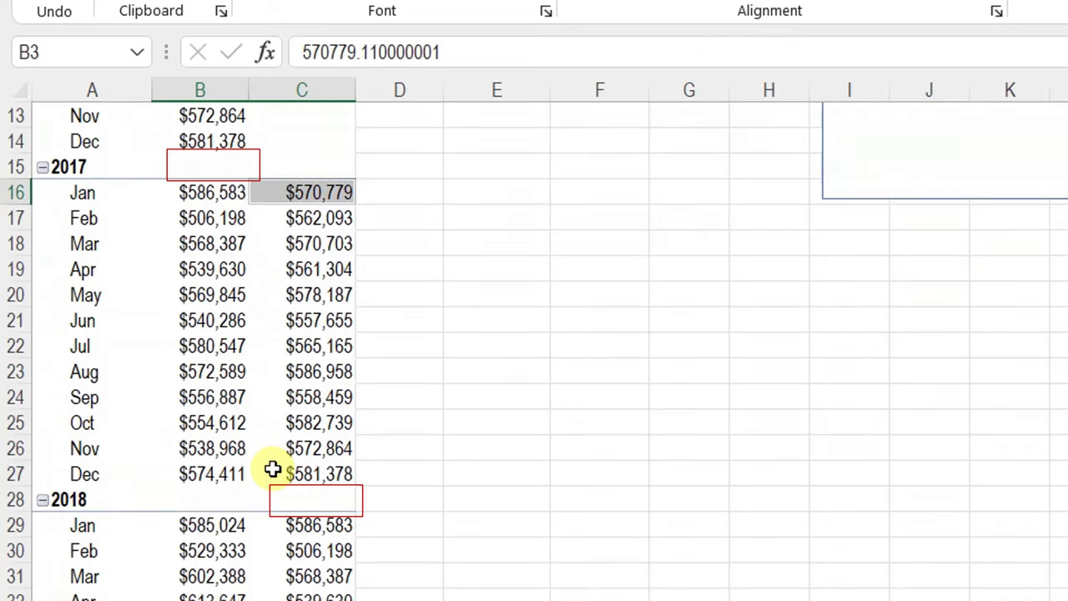
Step: Filter the Year slicer to 2019 and remove the Year field from the PivotTable rows
scroll(275, 467, "up", 3)
scroll(273, 468, "up", 1)
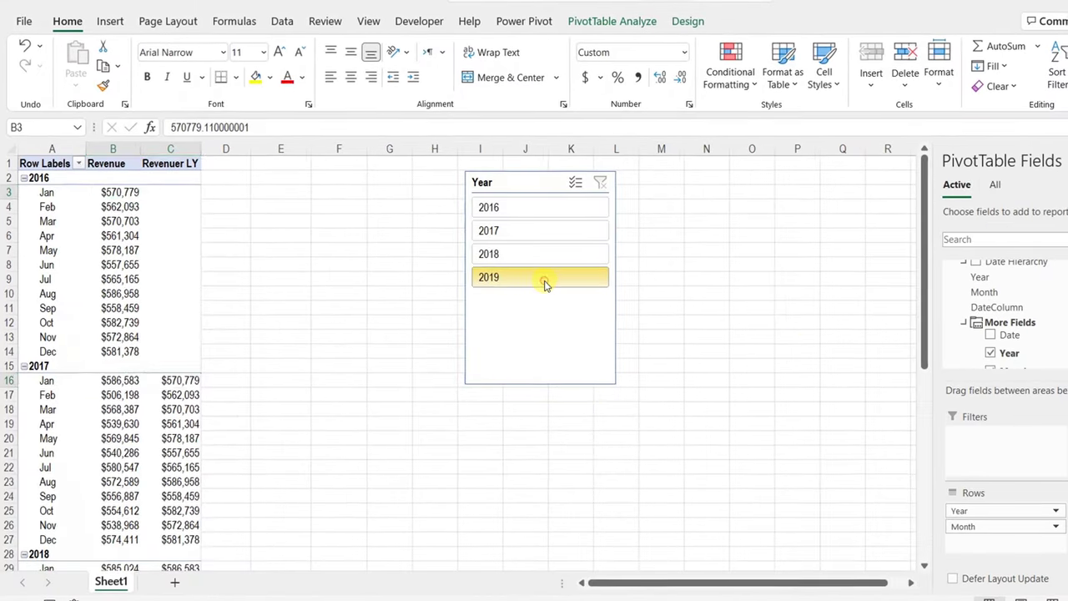
left_click(986, 322)
left_click(990, 353)
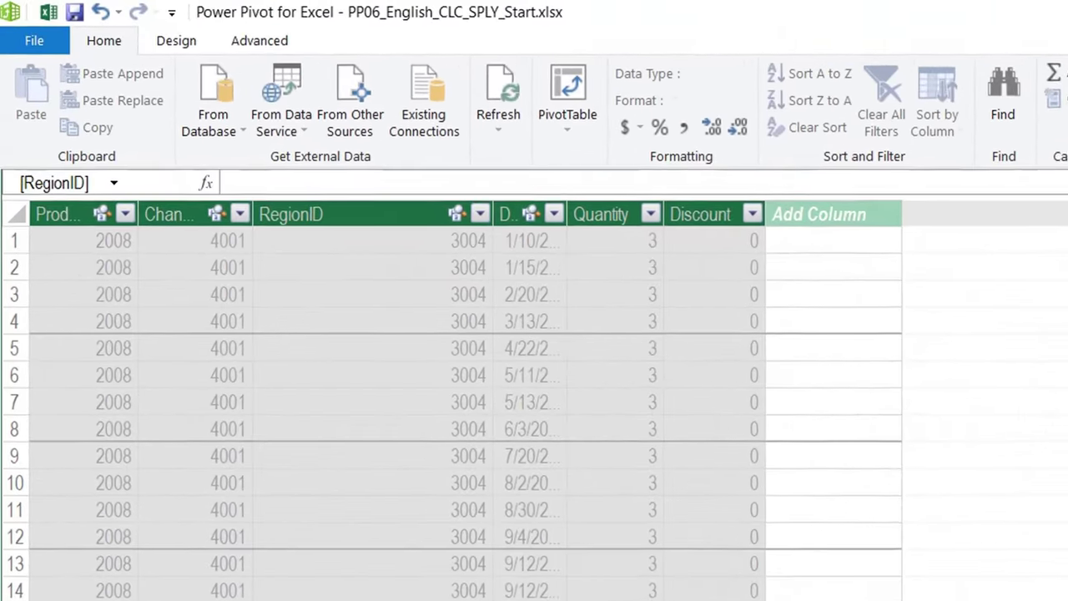
Step: Create the measure Var Vs LY:=[Revenue]-[Revenuer LY] in Power Pivot and format it as currency
type("Var")
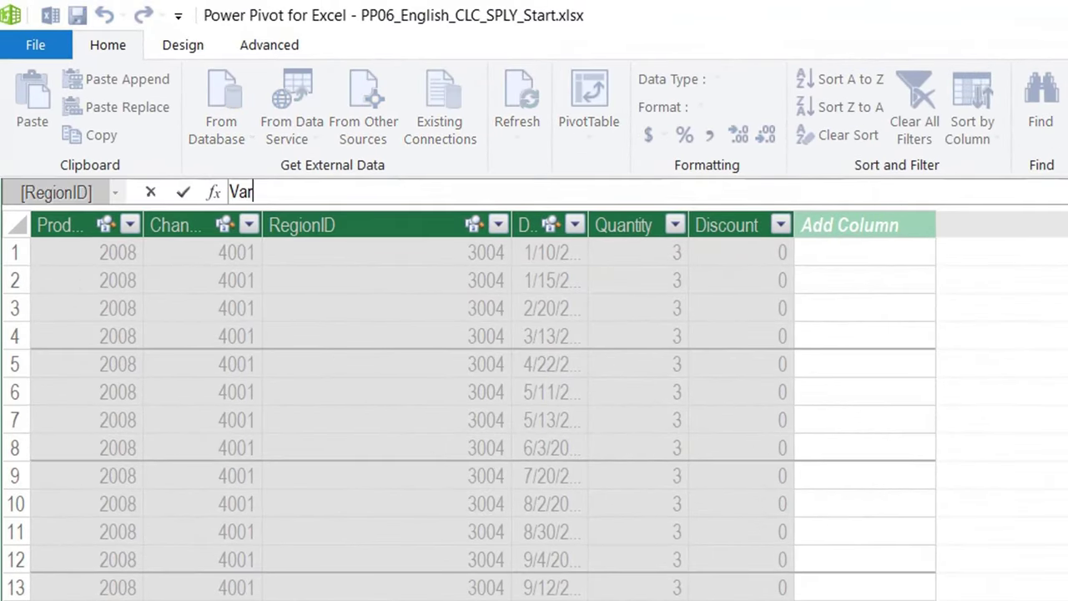
type(" Vs LY:=")
type("[")
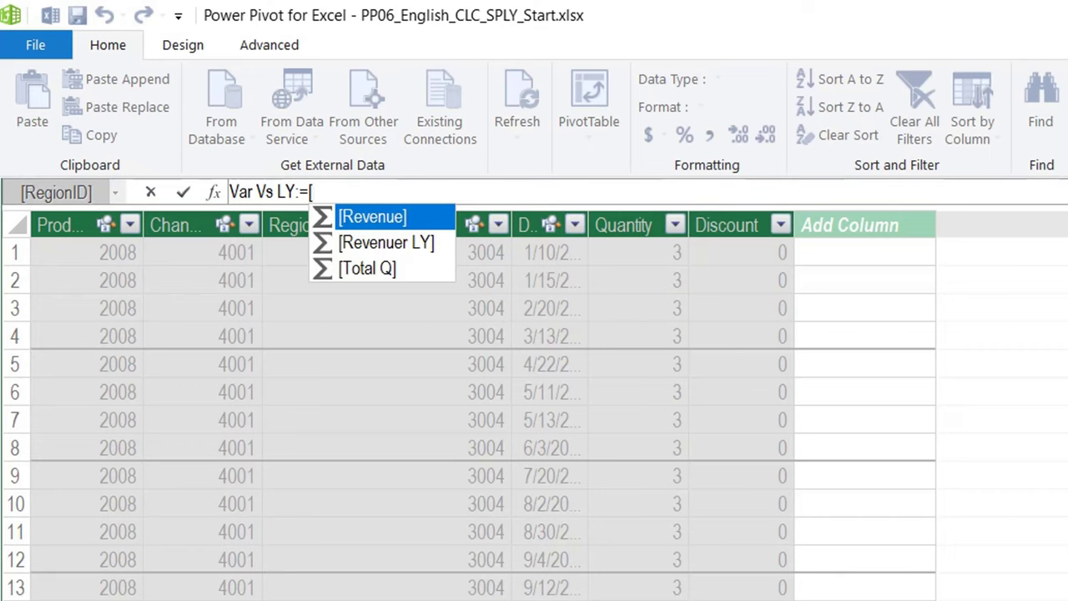
double_click(391, 218)
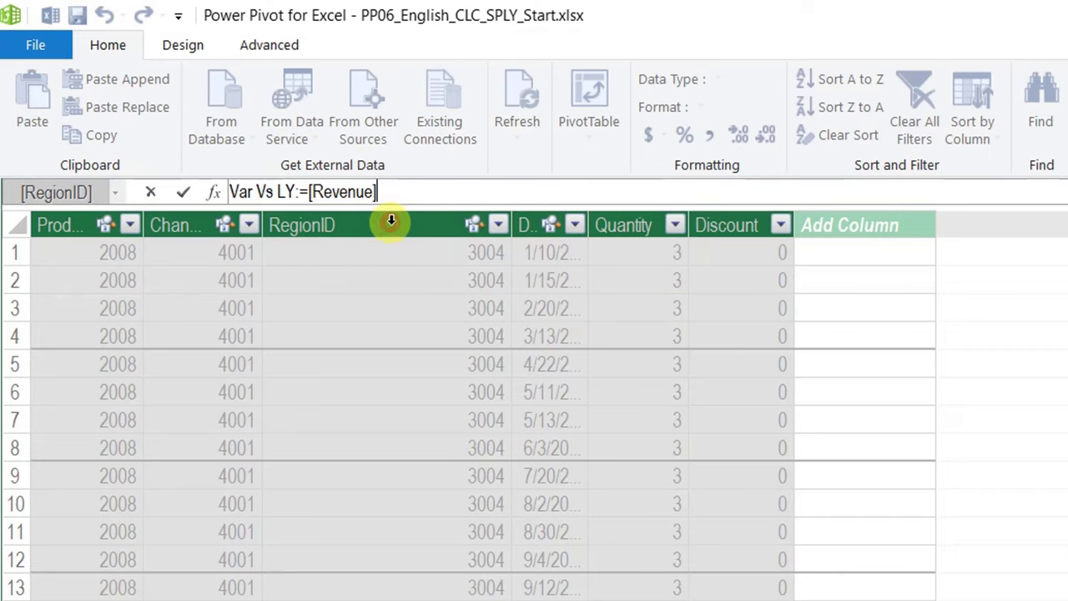
type("-")
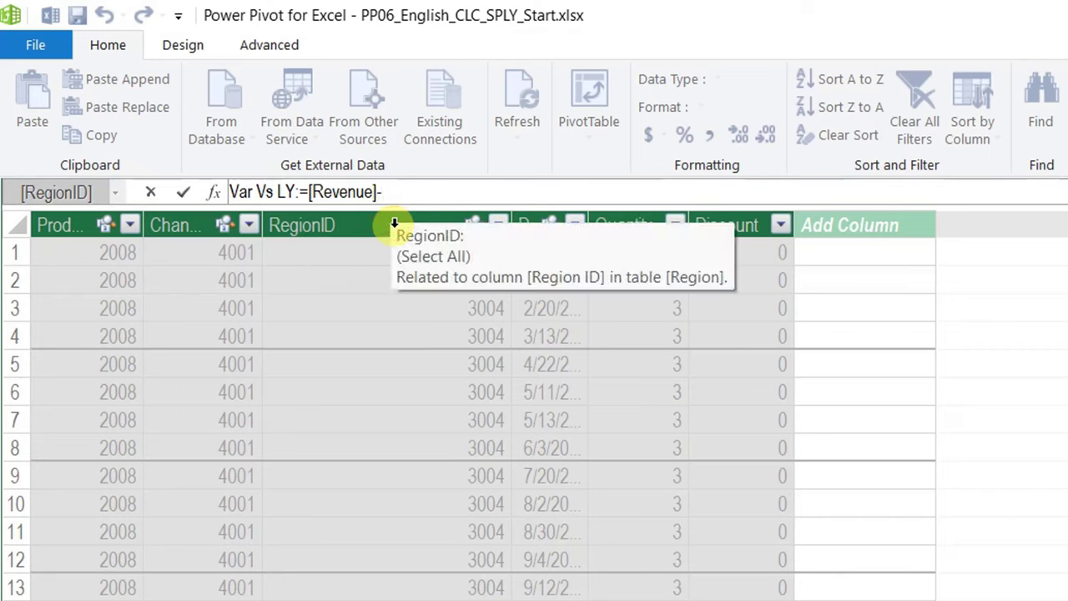
type("[")
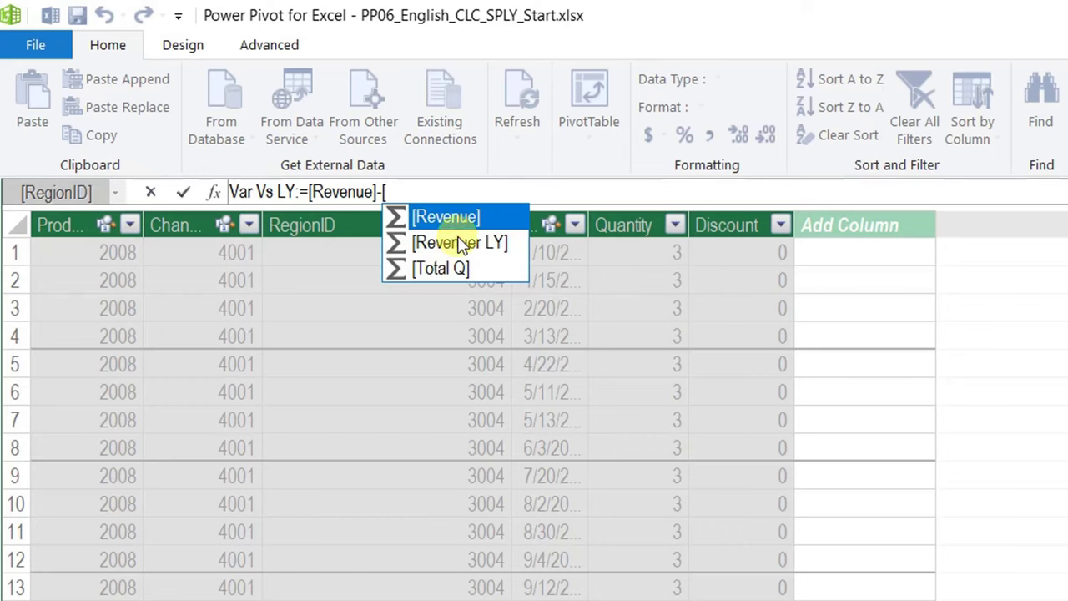
double_click(459, 243)
key("Return")
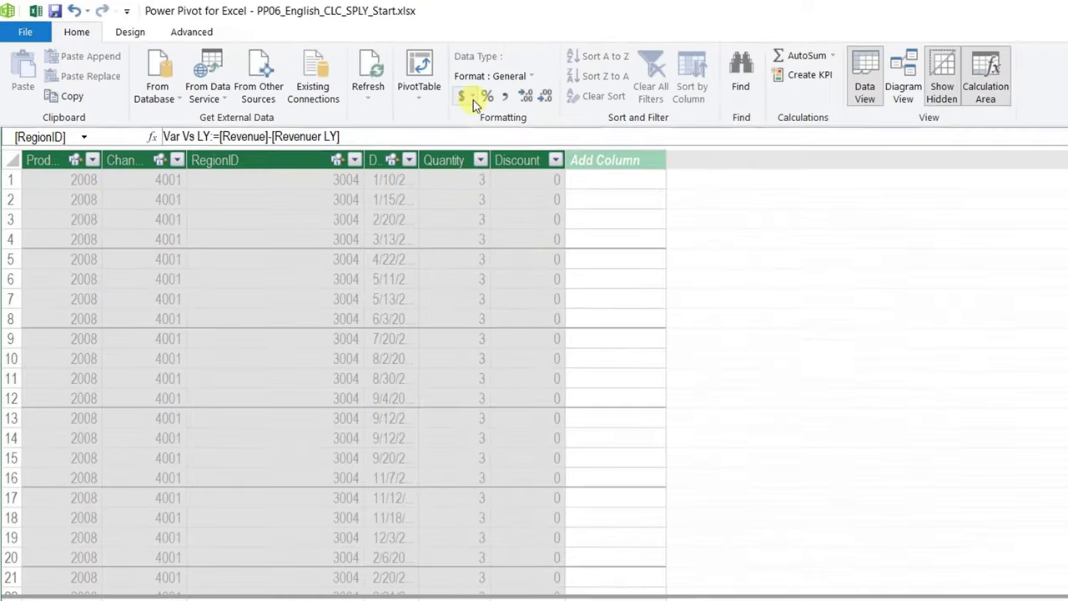
left_click(404, 82)
left_click(451, 112)
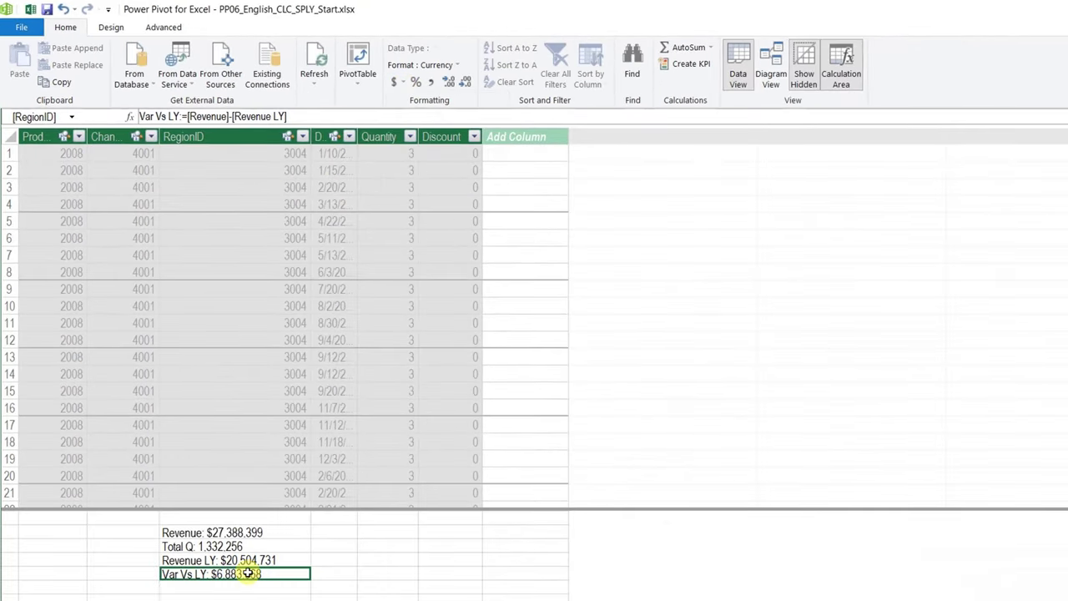
Step: In the Excel workbook, add the Var Vs LY measure to the PivotTable and check January's variance against Revenue and Revenue LY
key("alt+Tab")
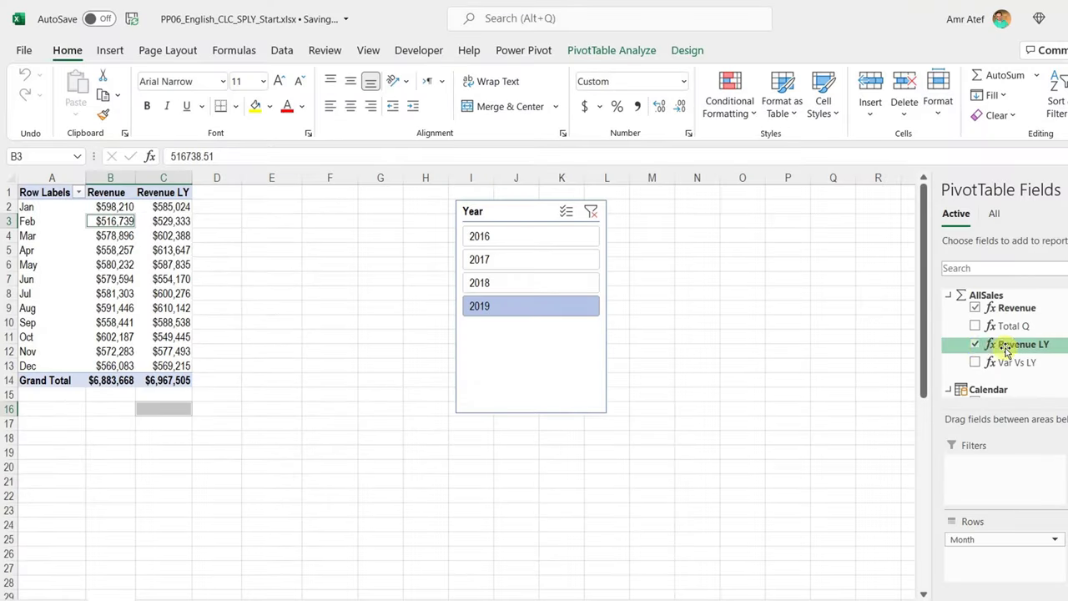
left_click(975, 364)
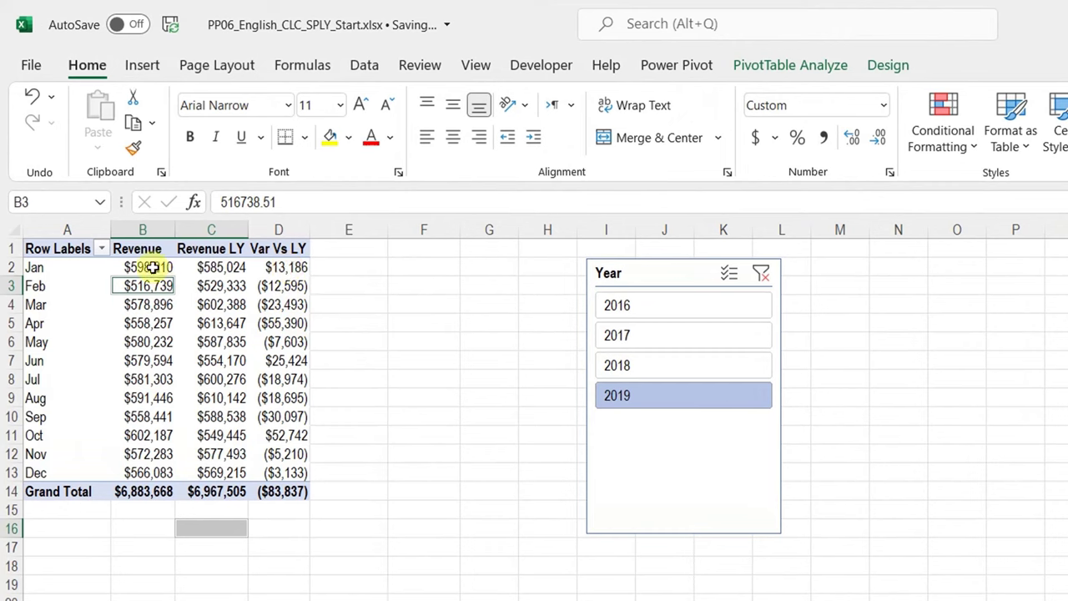
left_click(152, 266)
left_click(201, 270)
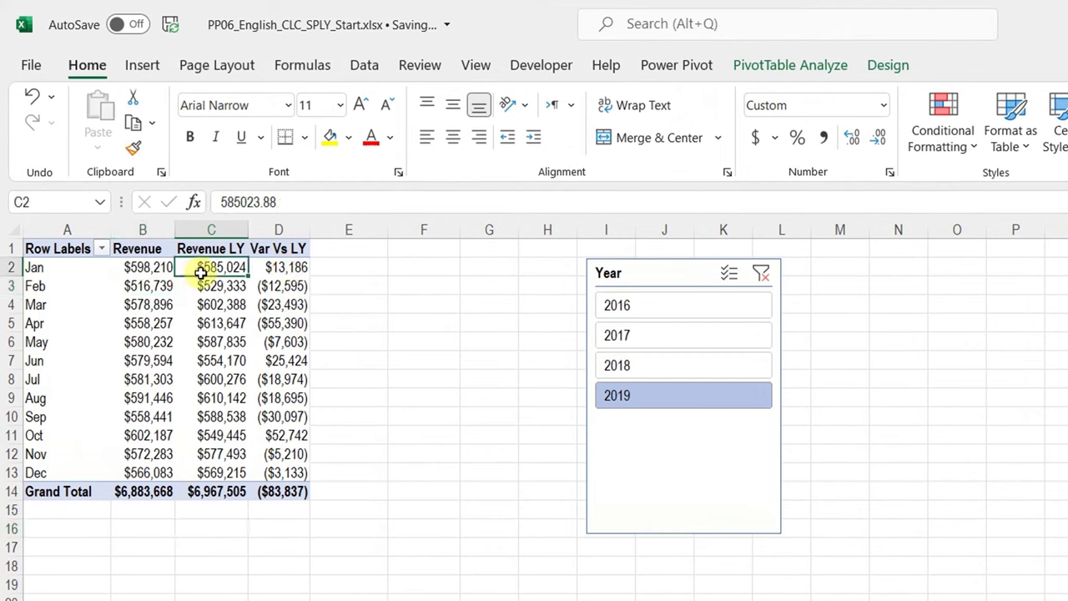
left_click(275, 269)
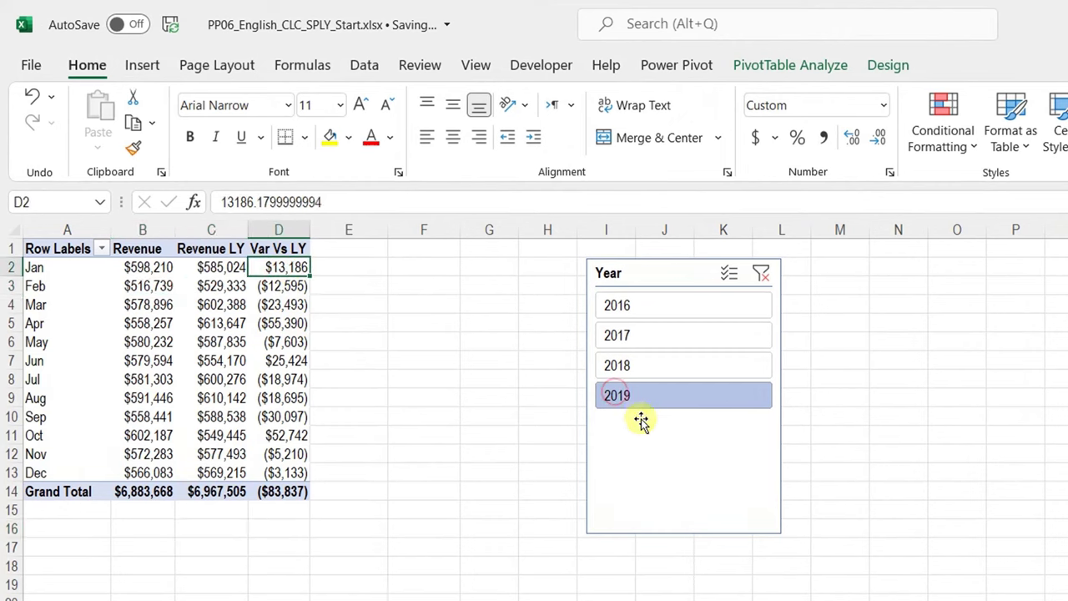
Step: Switch the Year slicer between 2018 and 2017 to review the Var Vs LY values, and return it to 2019
left_click(643, 369)
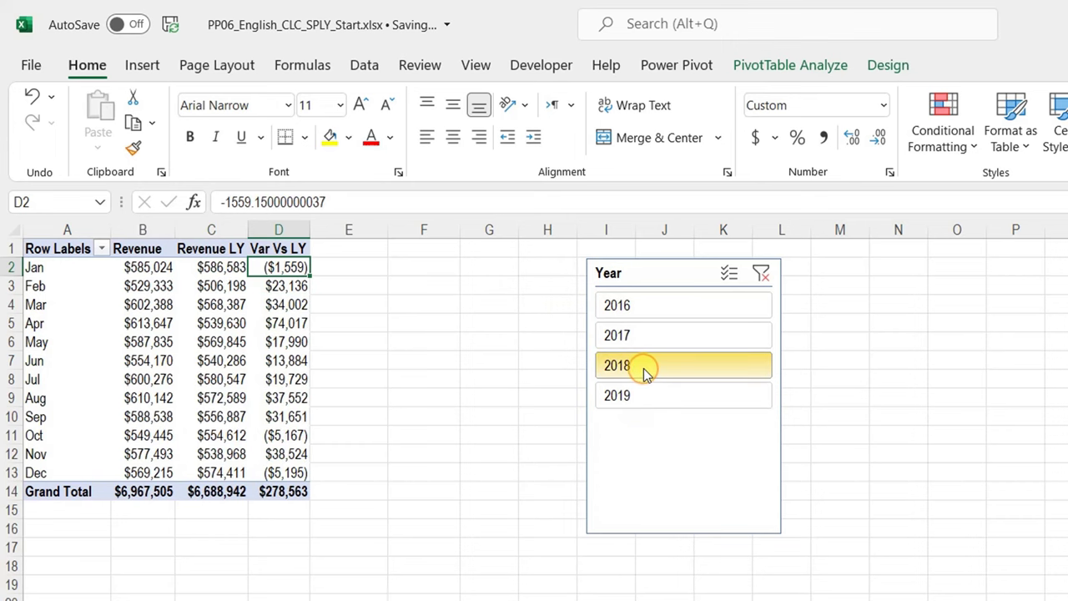
left_click(646, 341)
left_click(642, 364)
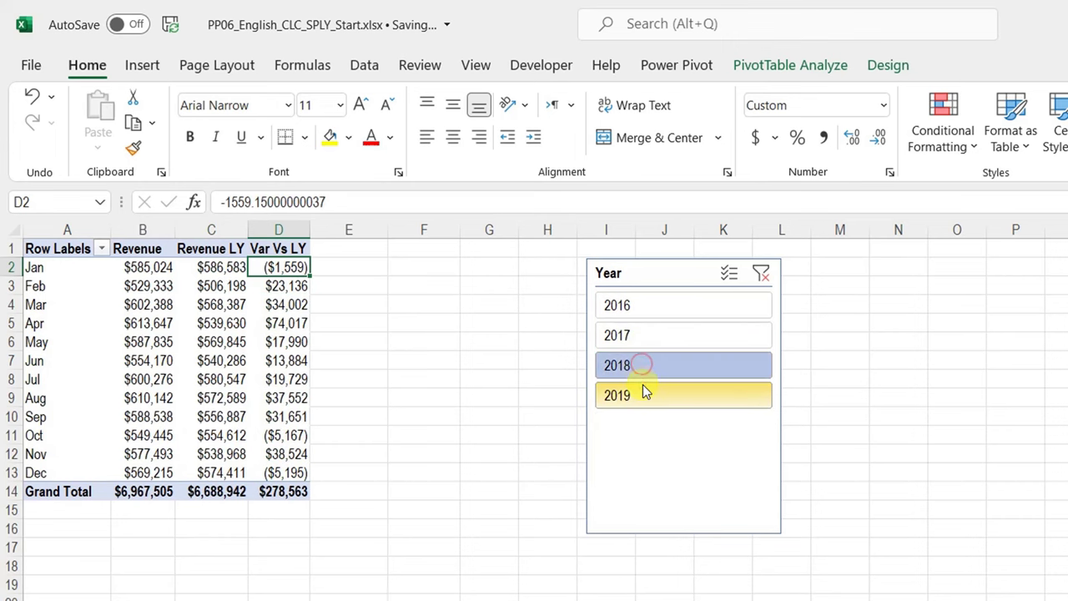
left_click(645, 392)
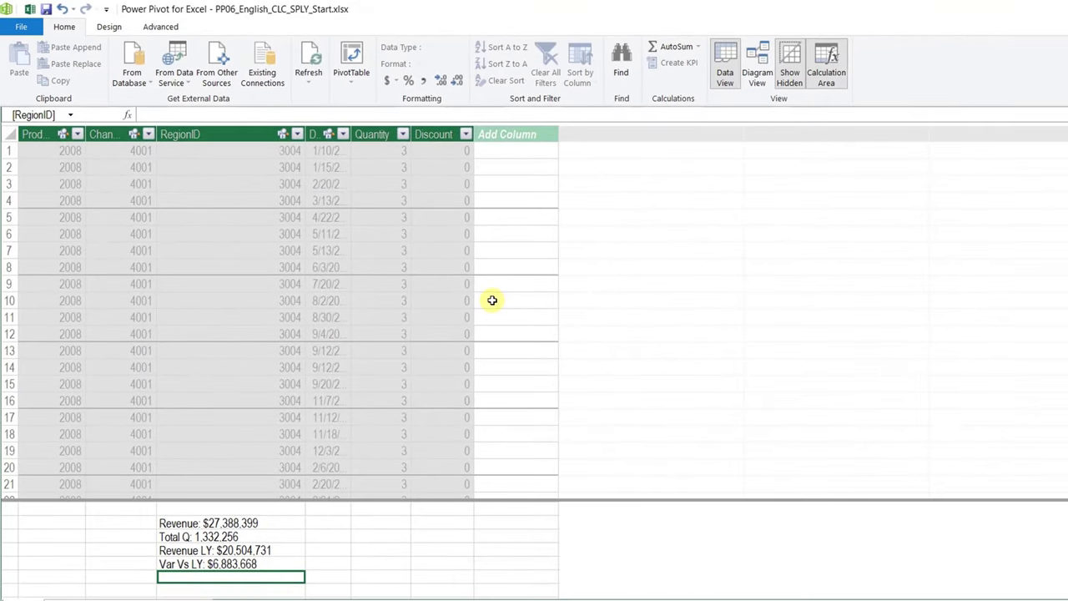
Step: Create the measure YoY%:=[Var Vs LY]/[Revenue LY] below Var Vs LY in the Power Pivot calculation area
type("YoY")
type("%:=")
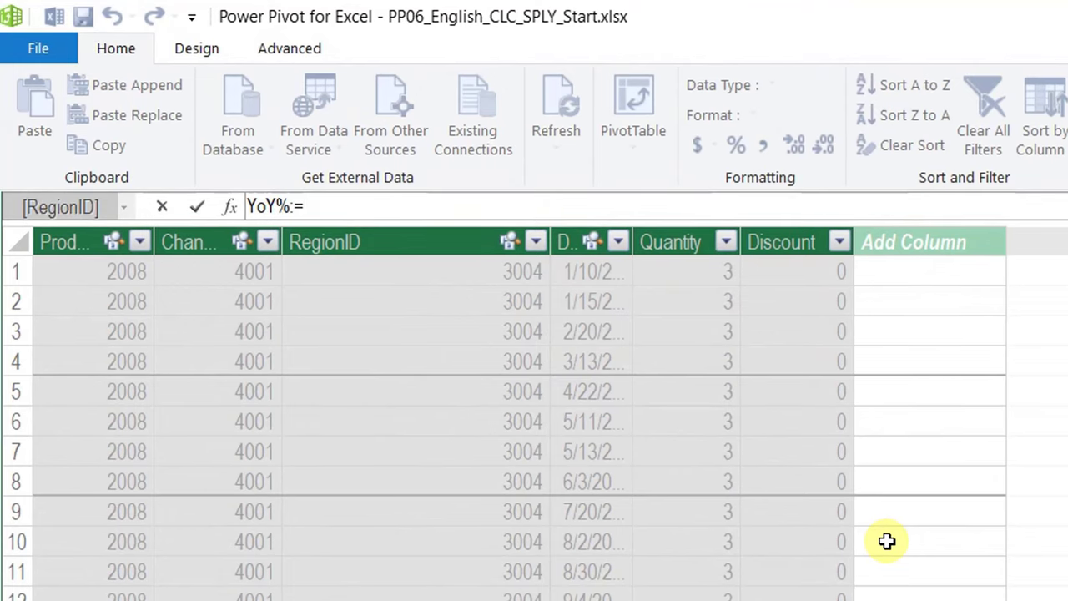
type("[")
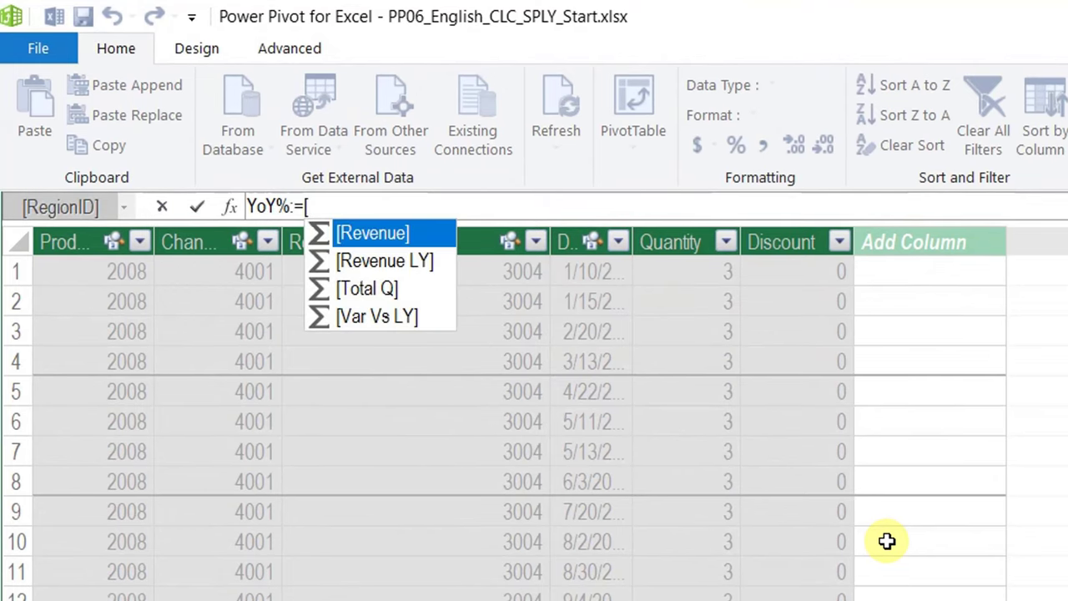
key("Down")
key("Down")
key("Down")
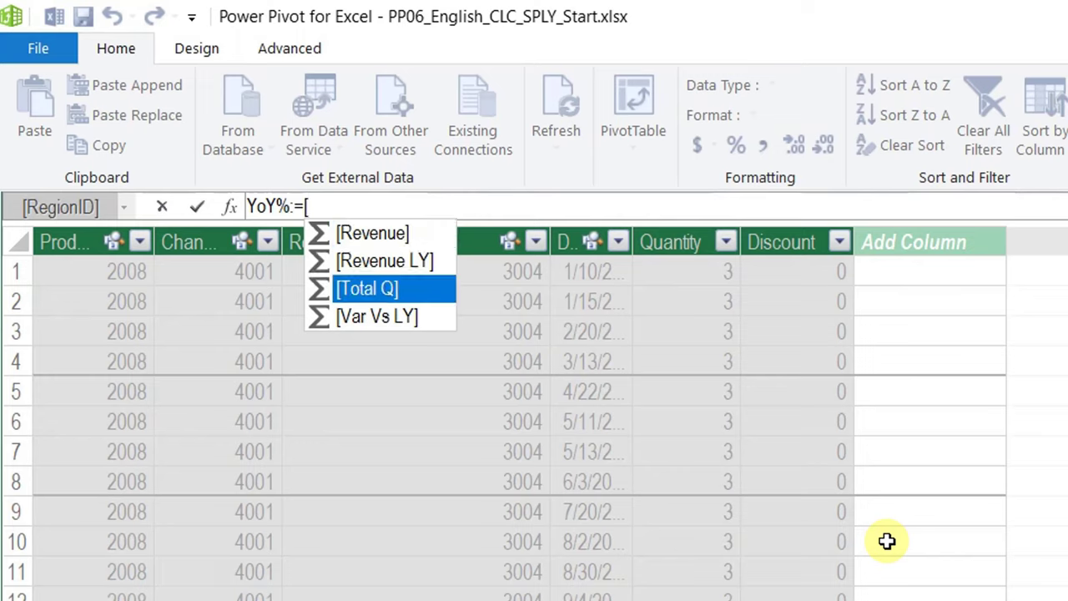
key("Tab")
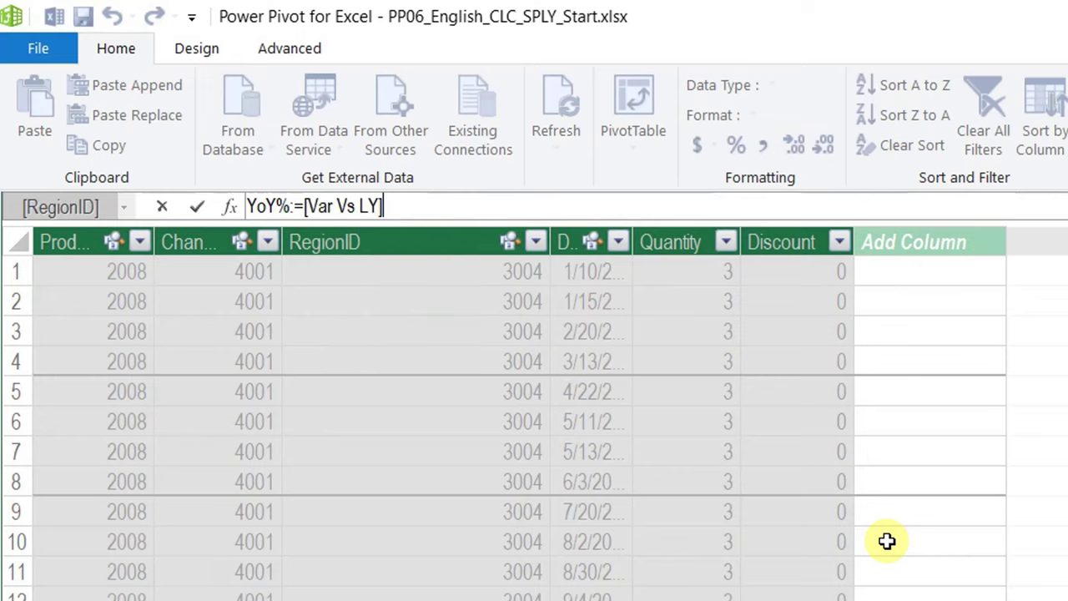
type("/[")
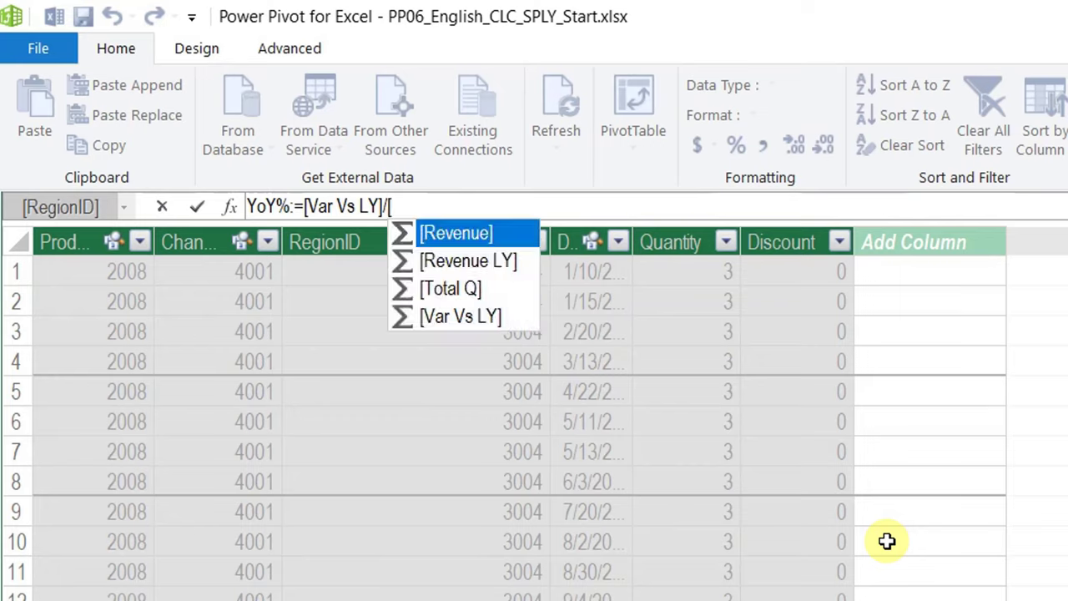
key("Down")
key("Tab")
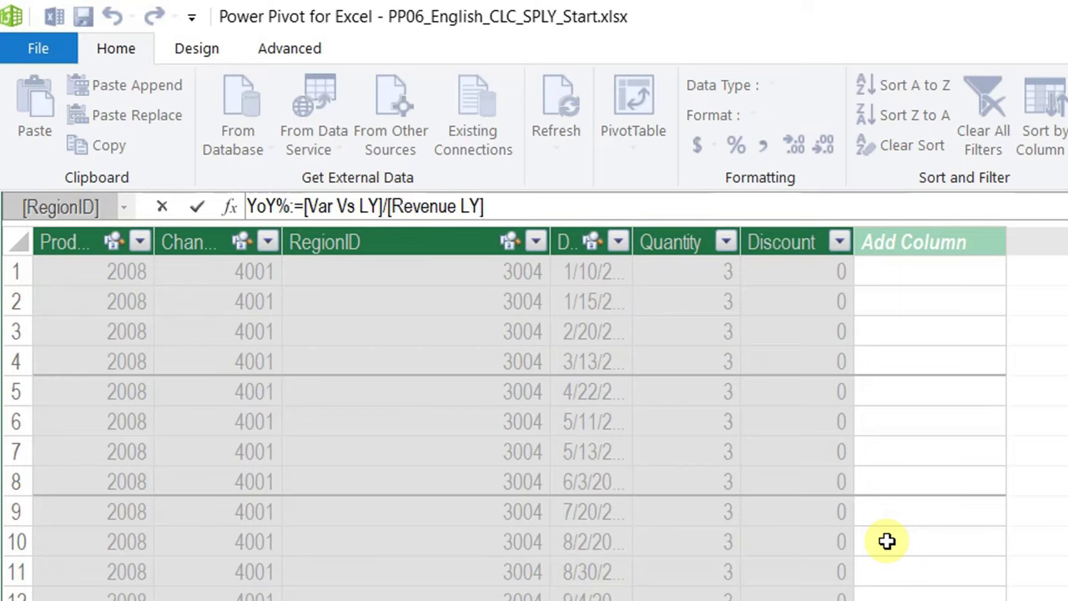
key("Return")
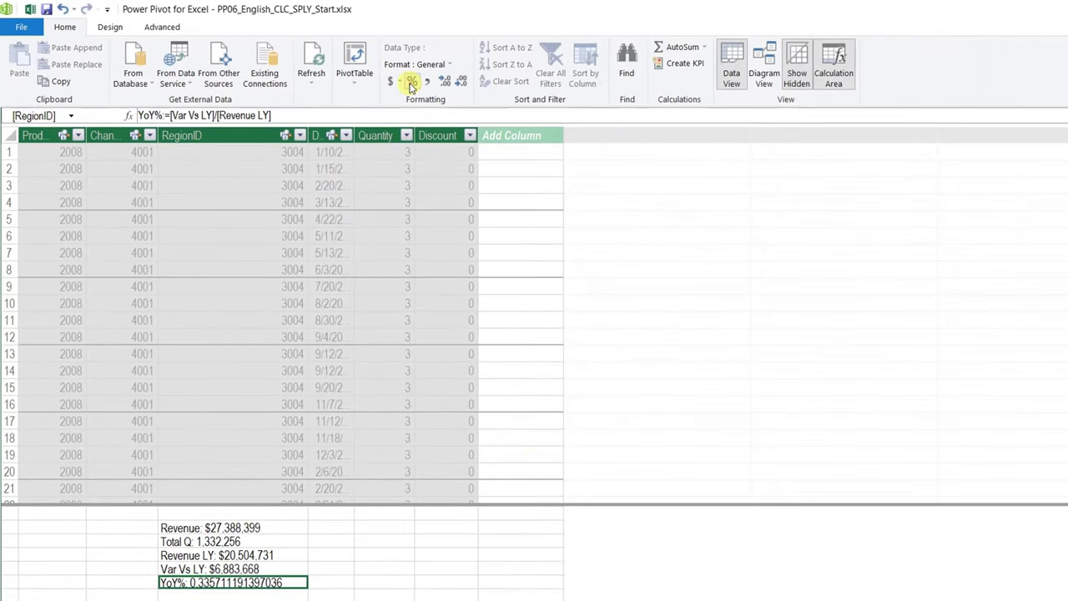
Step: Format the YoY% measure as a percentage with one decimal place
left_click(726, 143)
left_click(414, 83)
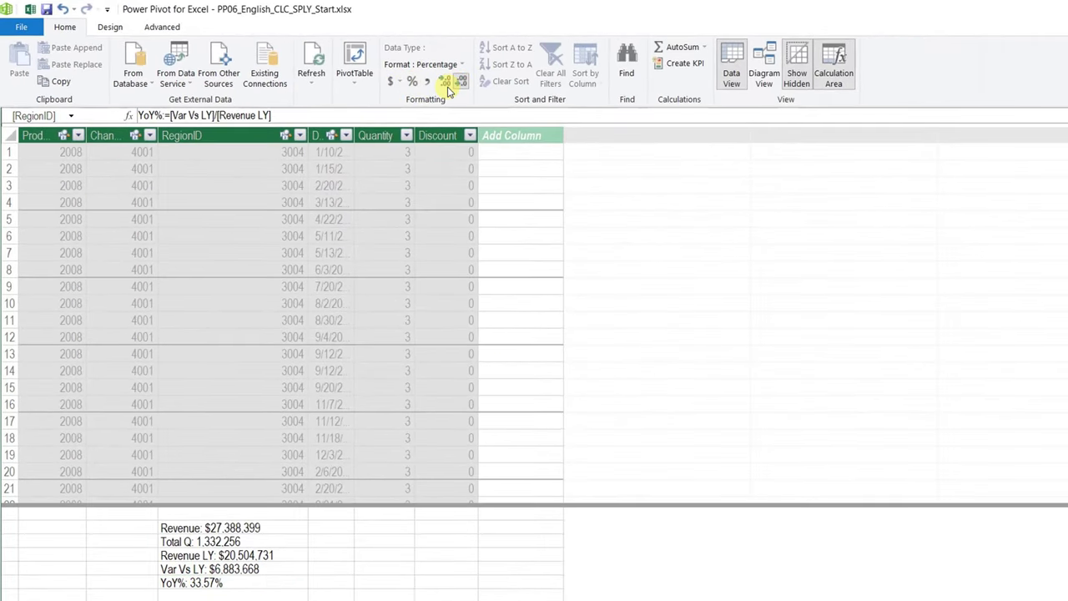
left_click(446, 84)
Step: Back in the Excel workbook, add the YoY% measure to the PivotTable and look over its January to December values
key("alt+Tab")
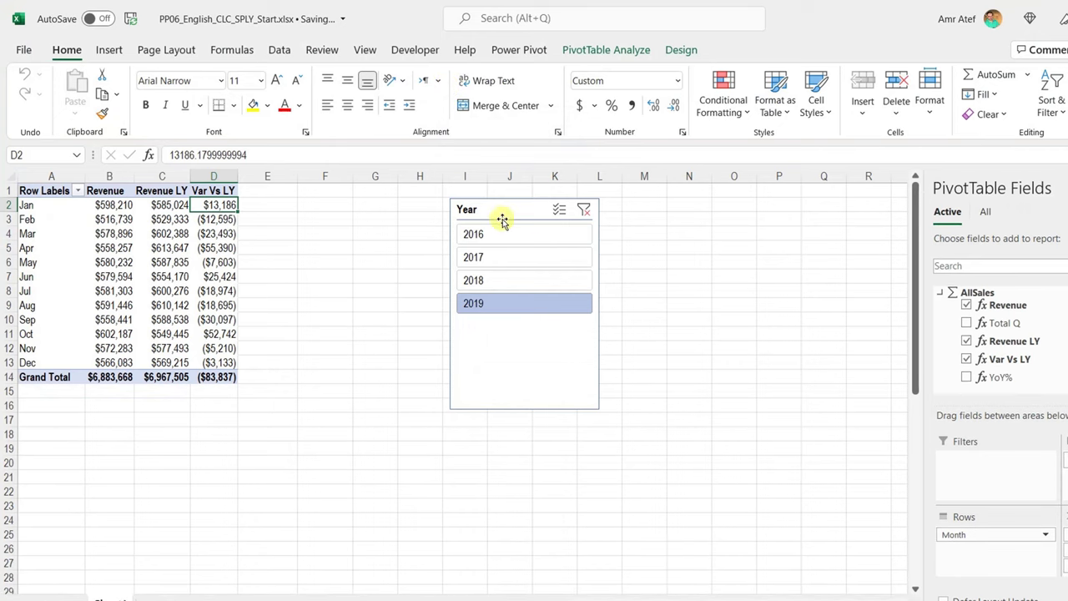
left_click(969, 380)
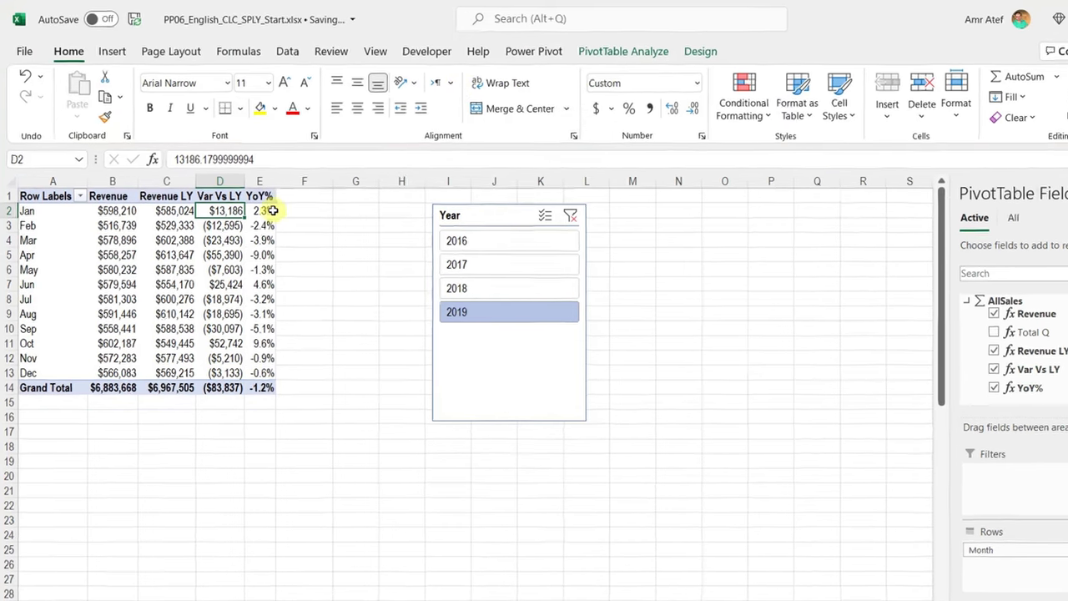
left_click_drag(273, 211, 266, 372)
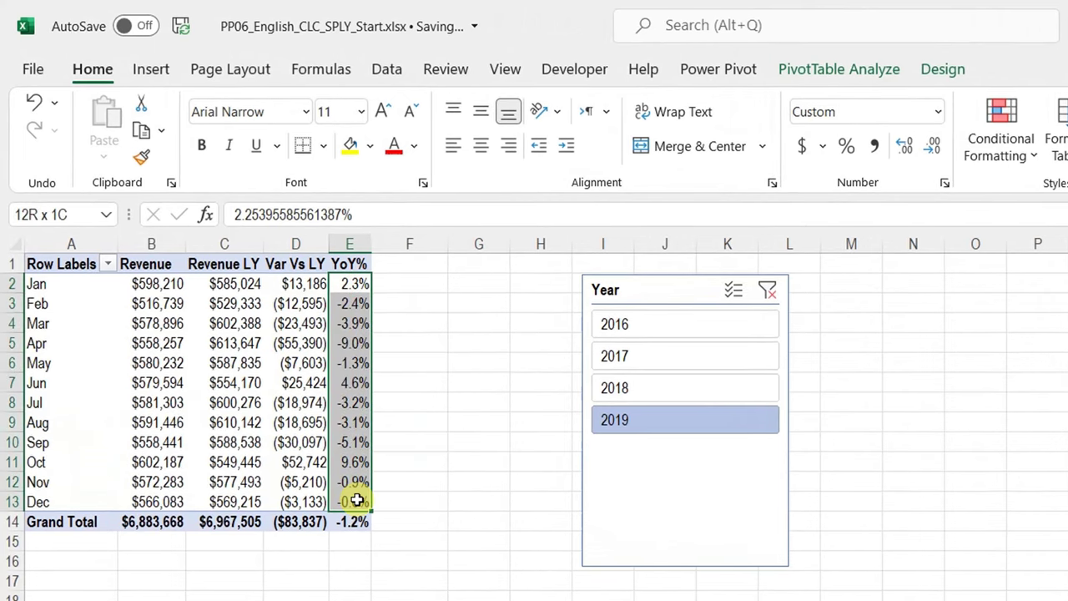
left_click_drag(356, 500, 356, 497)
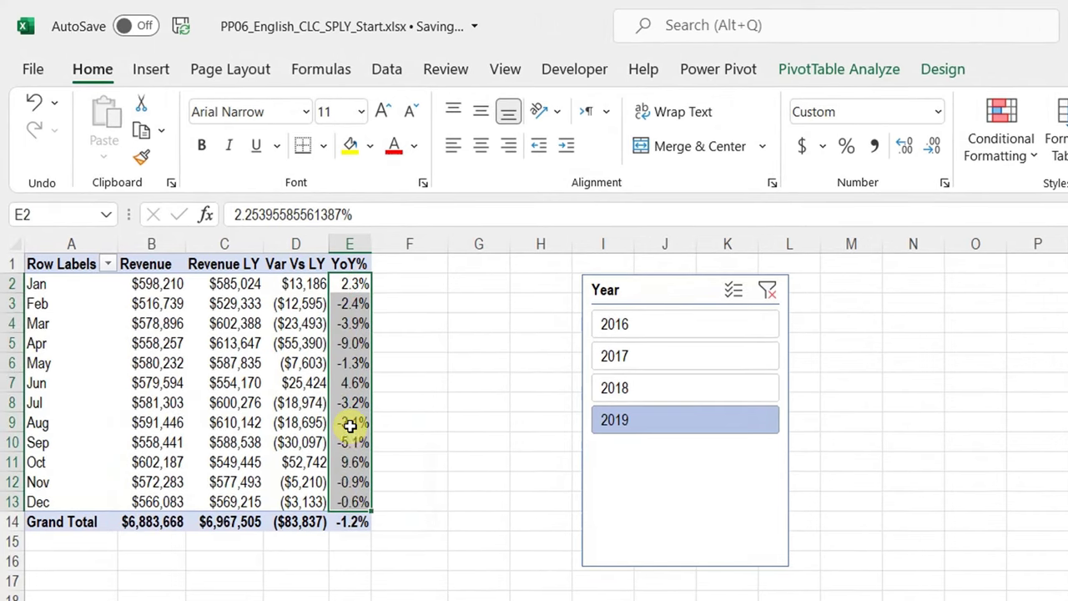
mouse_move(349, 425)
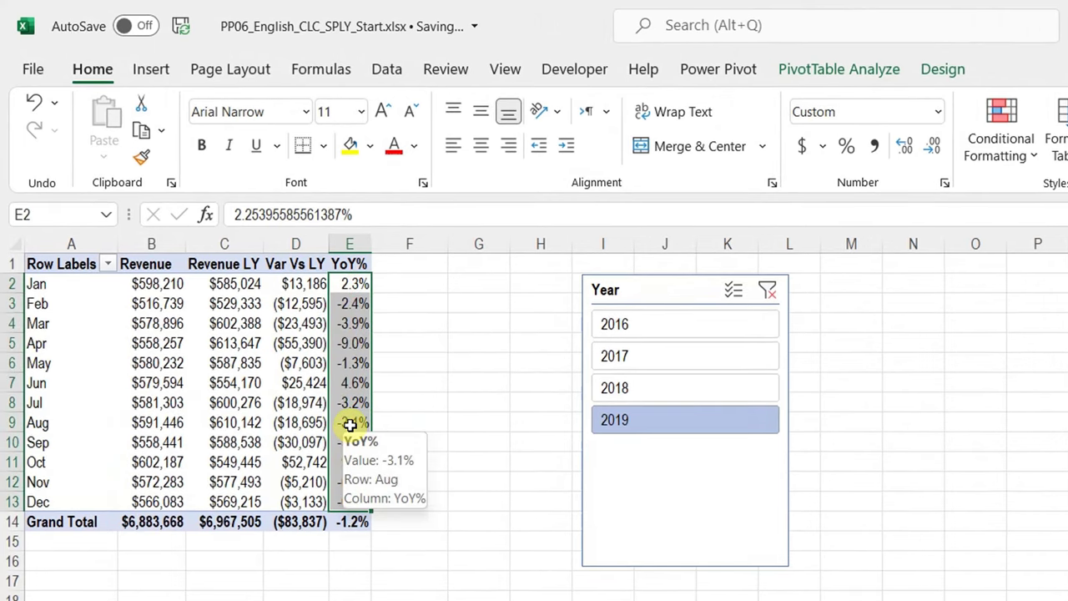
left_click(225, 385)
Step: Filter the Year slicer to 2018, 2017 and finally 2016, and inspect the YoY% column for 2016
left_click(640, 391)
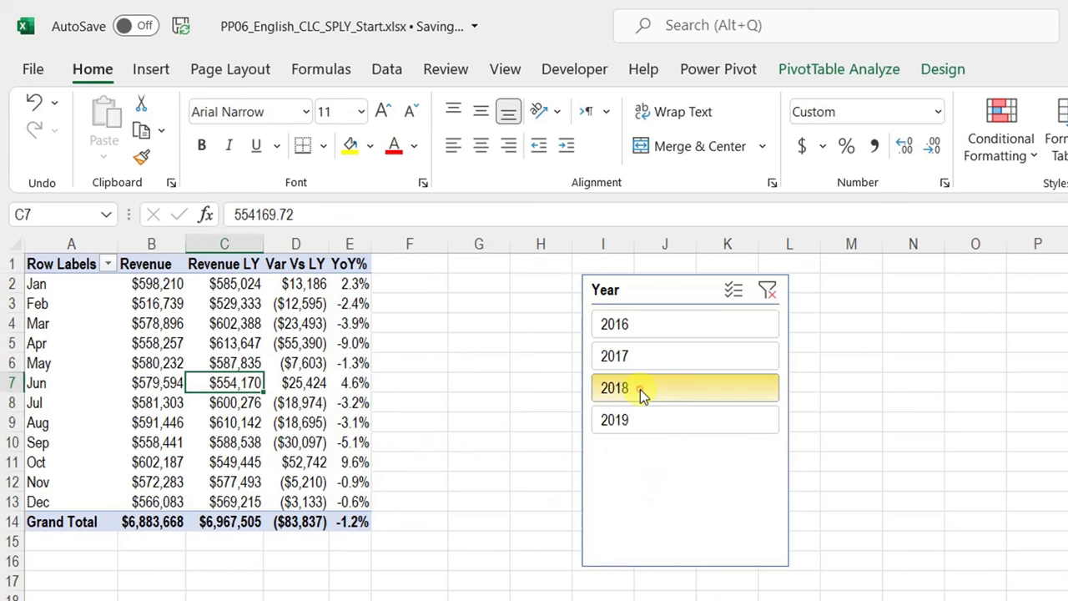
left_click(642, 356)
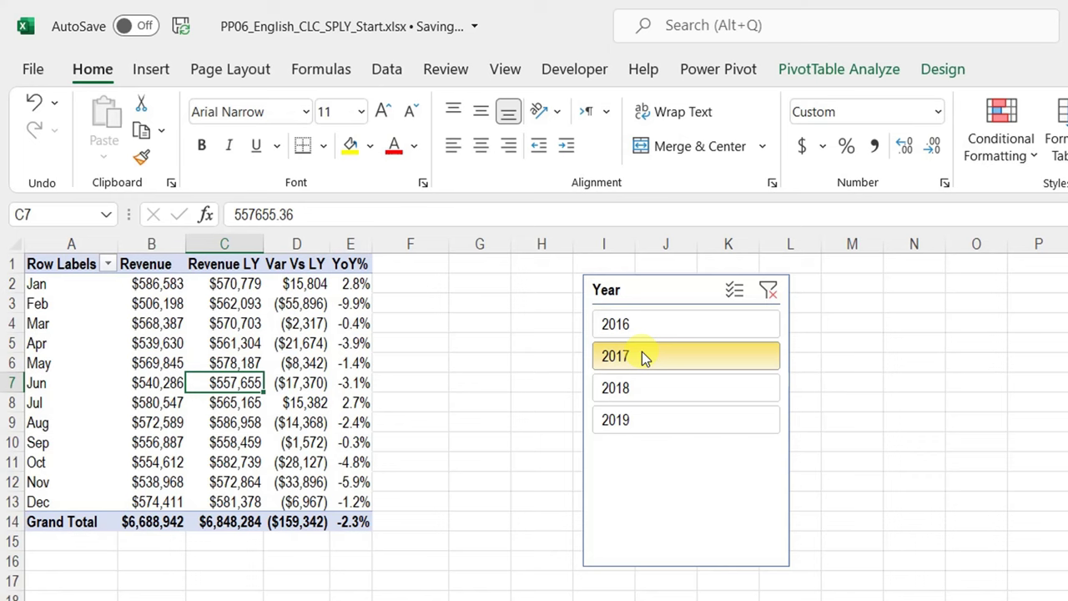
left_click(642, 326)
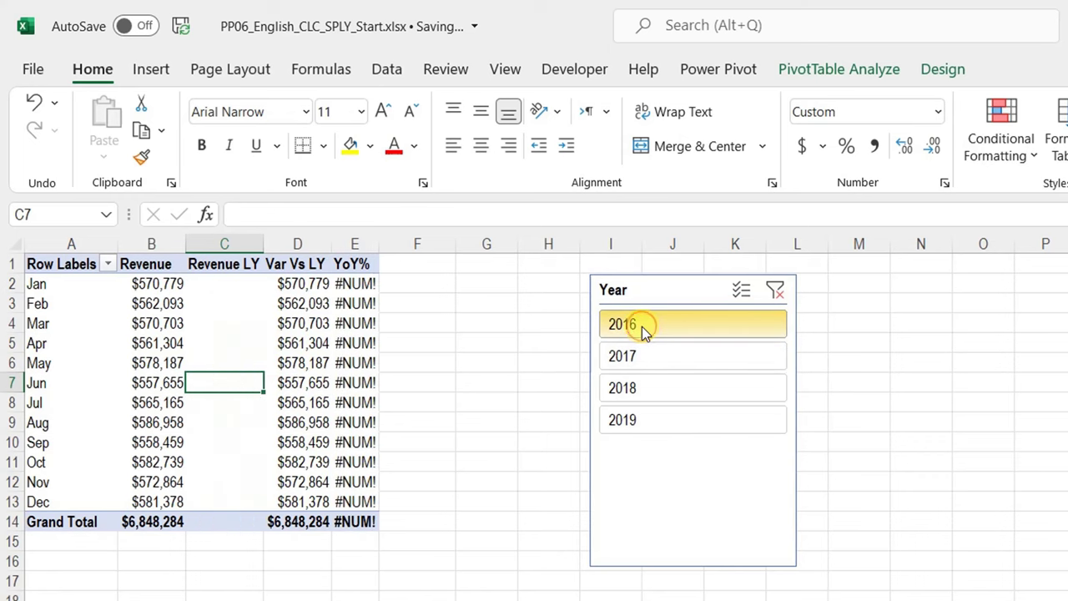
left_click(361, 284)
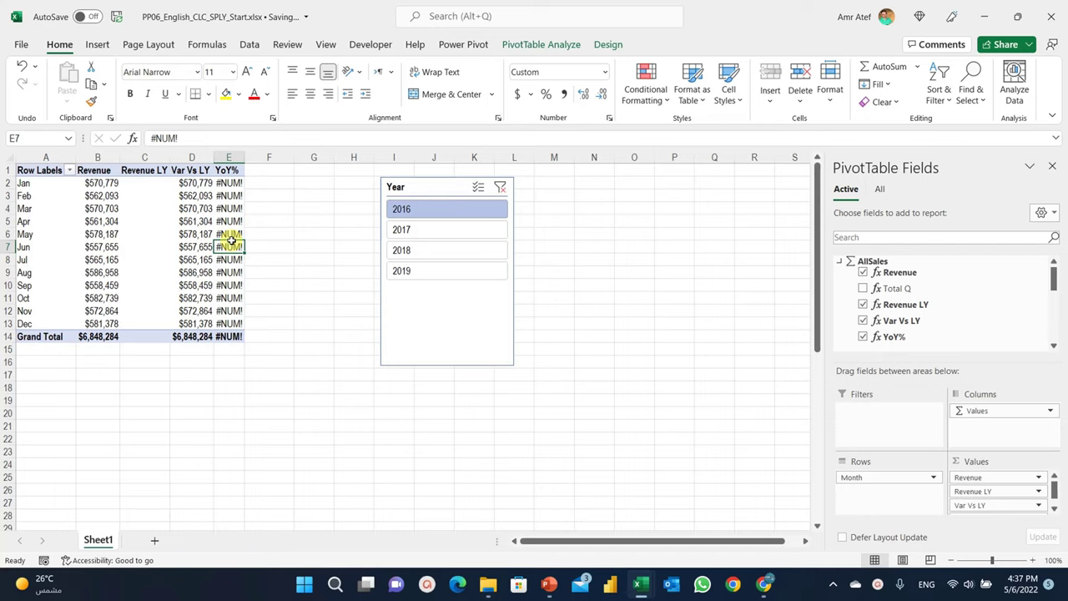
Step: In Power Pivot, rewrite the YoY% formula with the DIVIDE function, using [Var Vs LY] and [Revenue LY] as comma-separated arguments
key("alt+Tab")
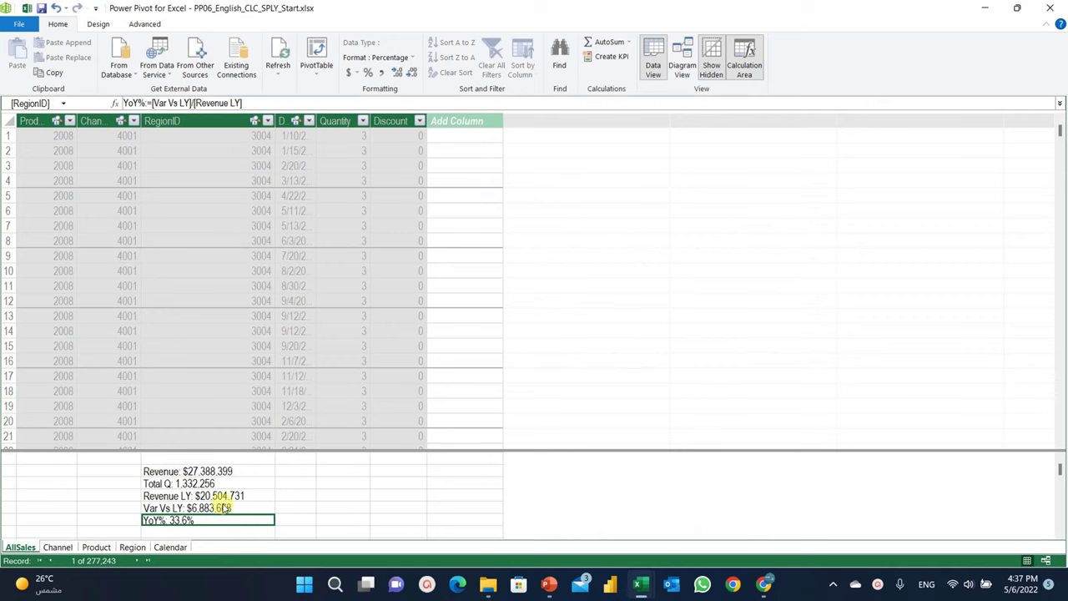
left_click(158, 103)
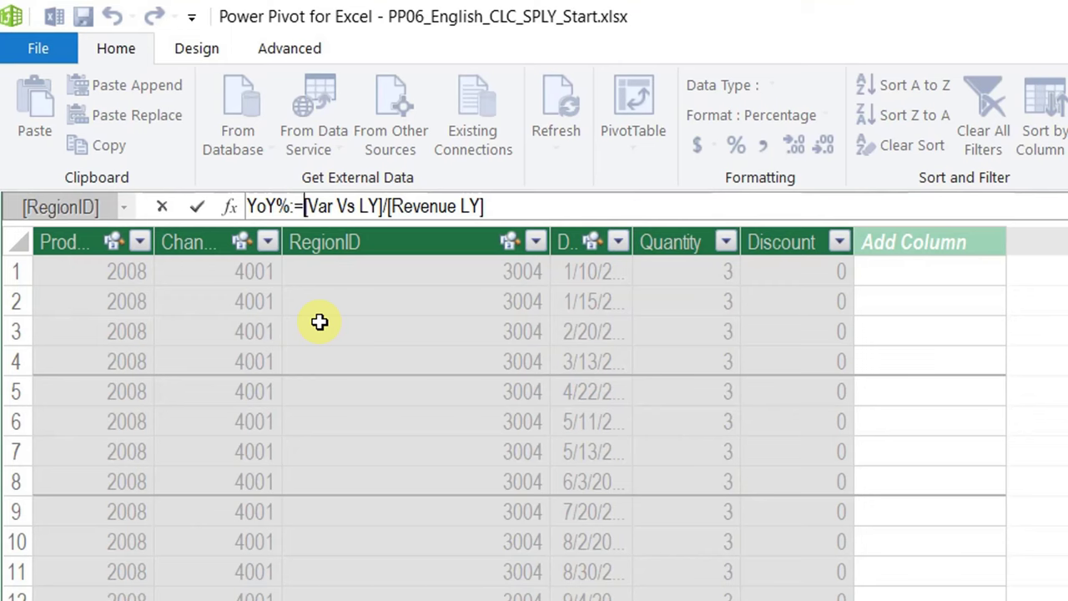
type("div")
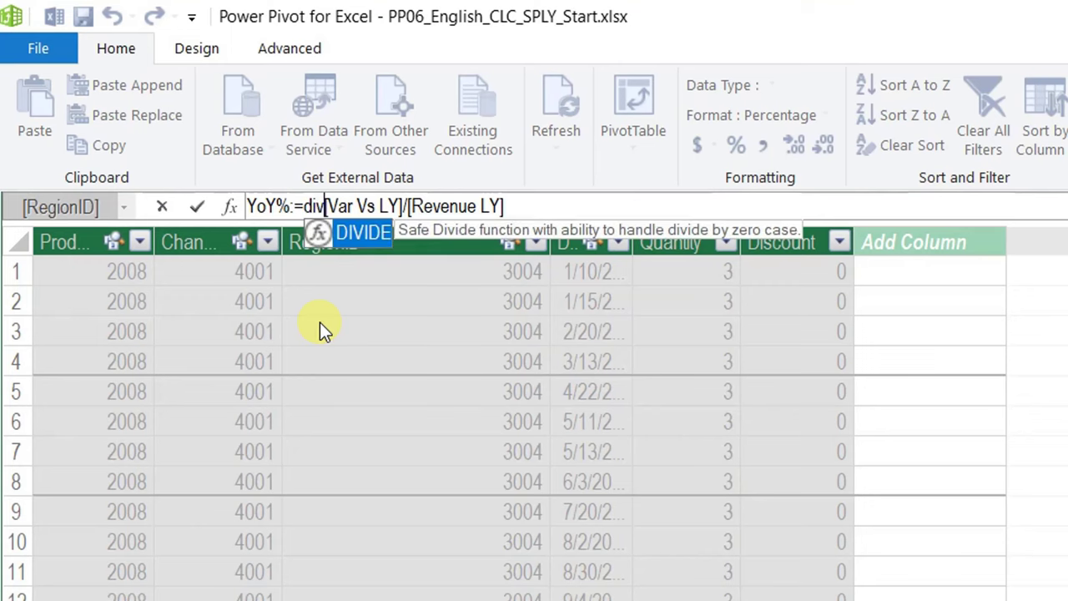
key("Tab")
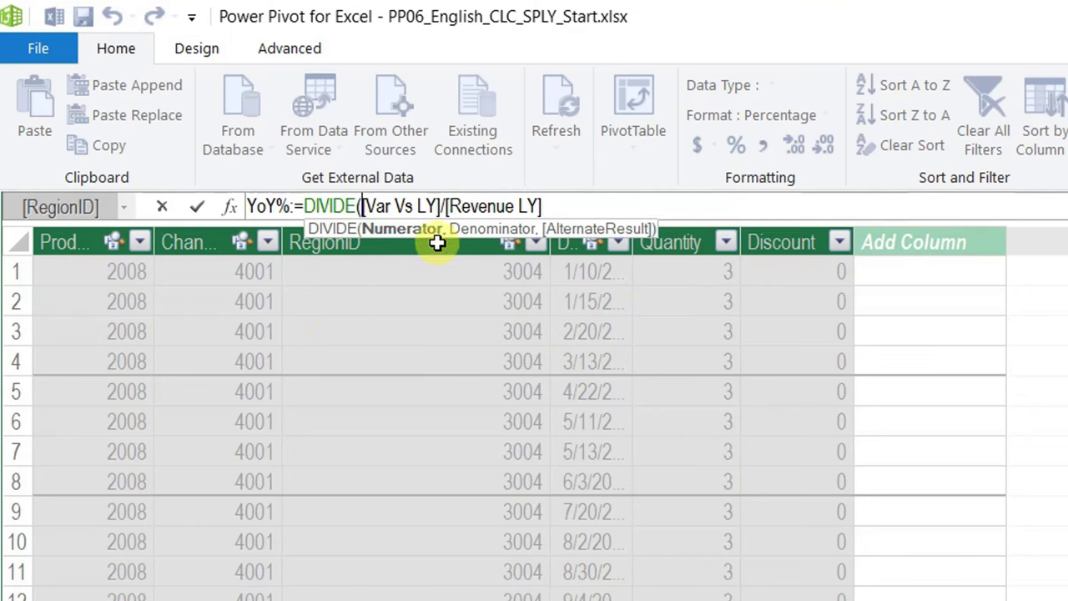
left_click(446, 209)
key("BackSpace")
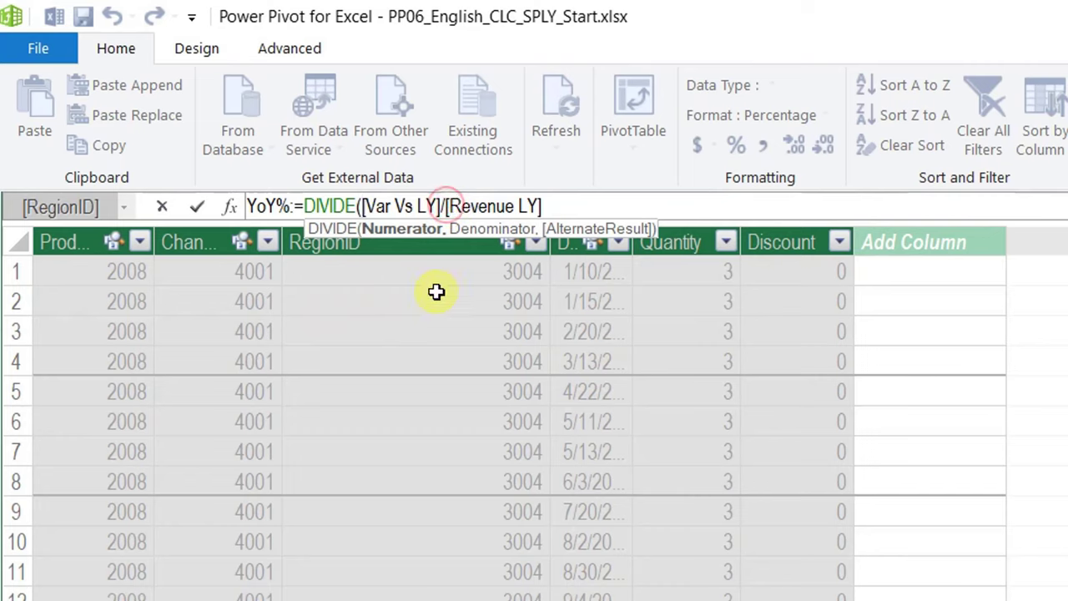
type(",")
Step: Add BLANK() as the alternate result argument of the YoY% DIVIDE formula, close it and commit the measure
left_click(371, 206)
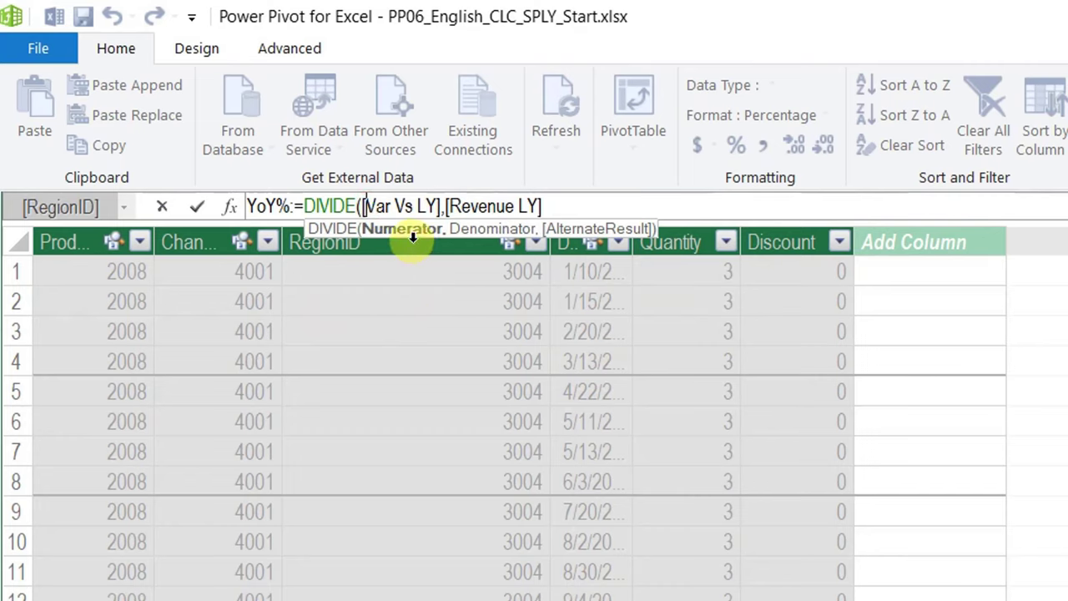
left_click(472, 208)
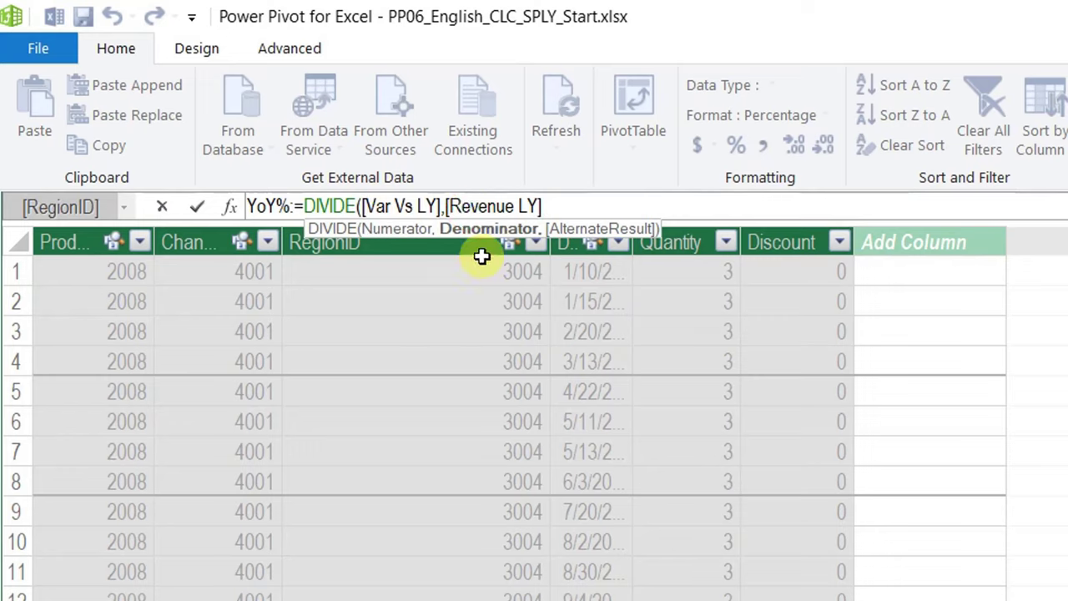
left_click(553, 206)
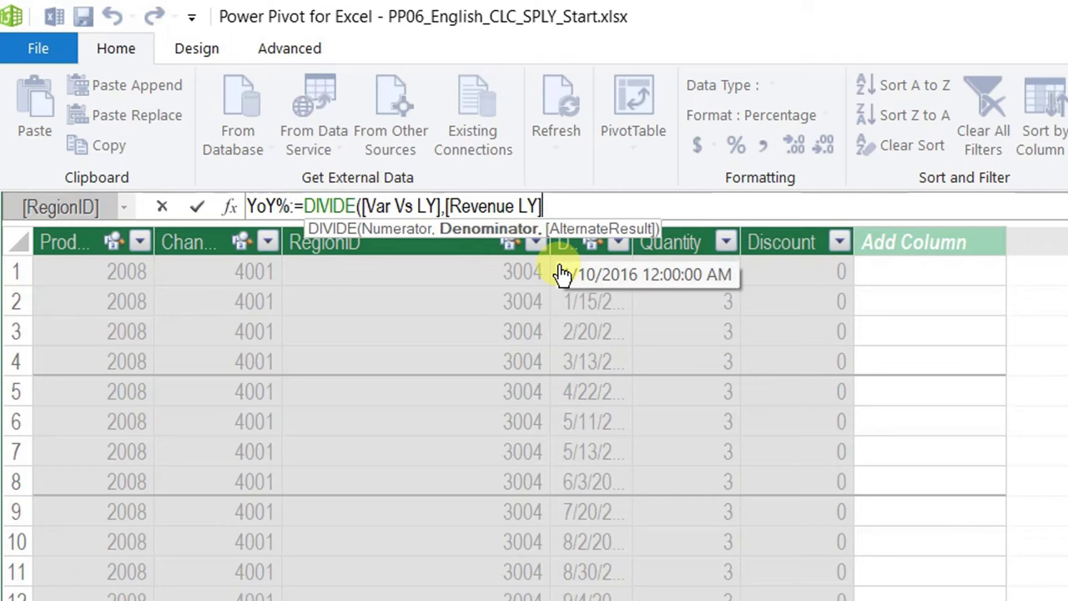
type(",")
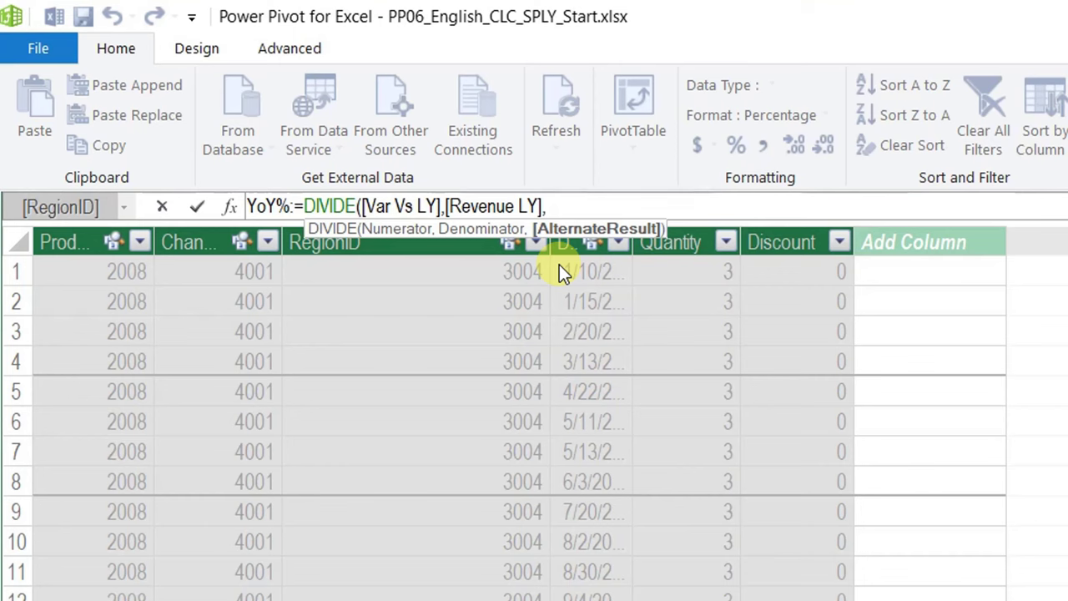
type("bal")
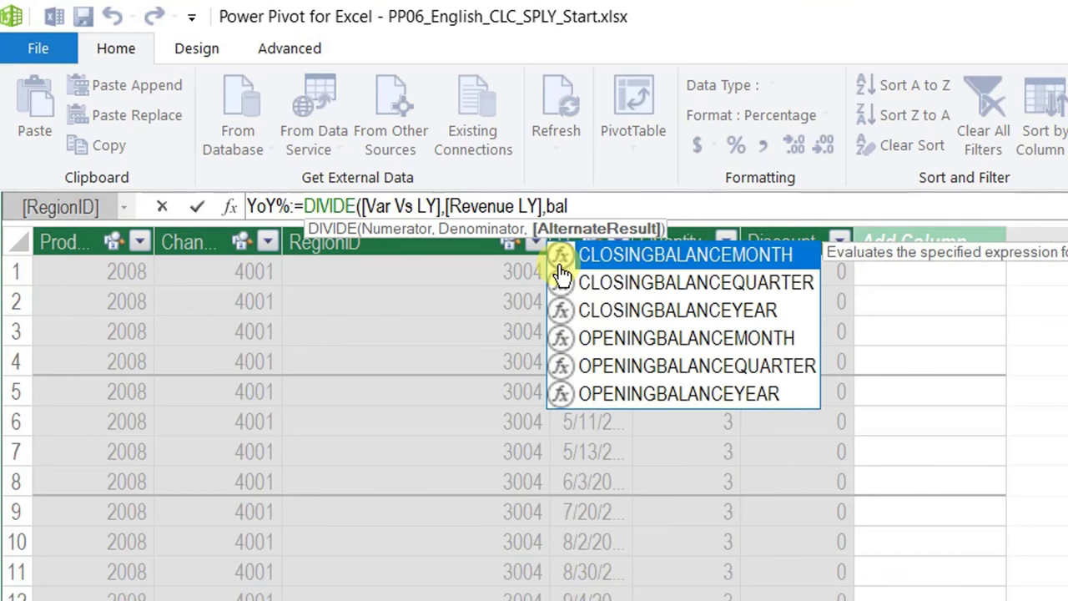
key("BackSpace")
key("BackSpace")
key("BackSpace")
type("BLANK()")
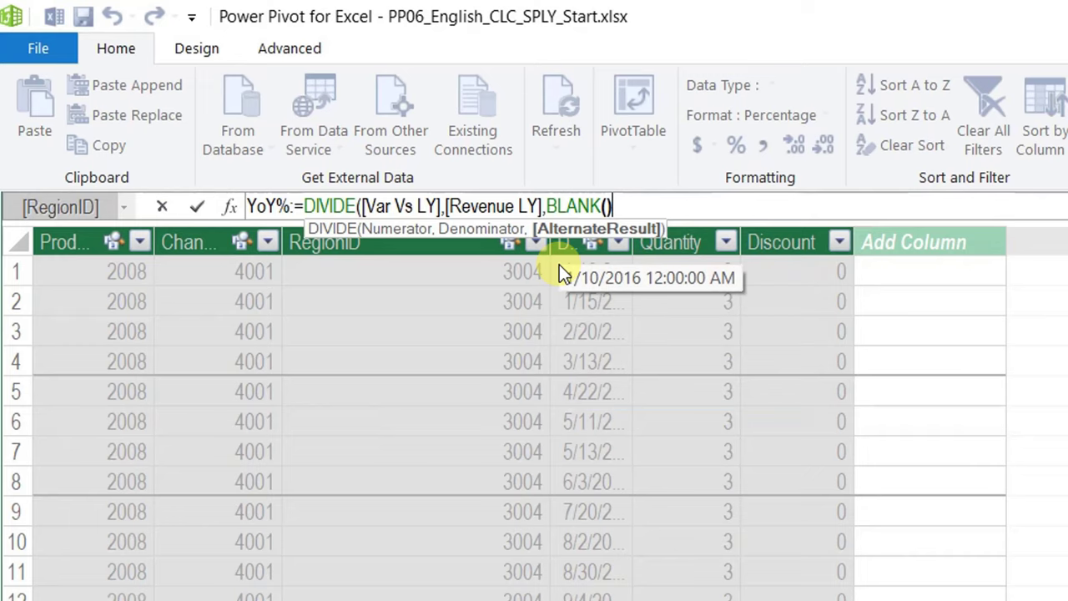
type(")")
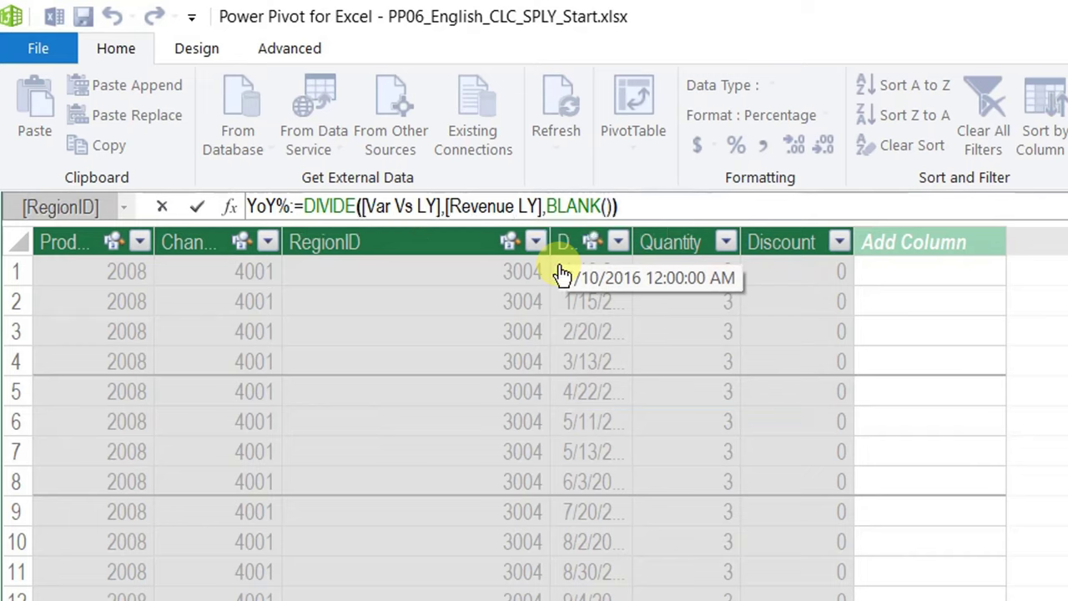
key("Return")
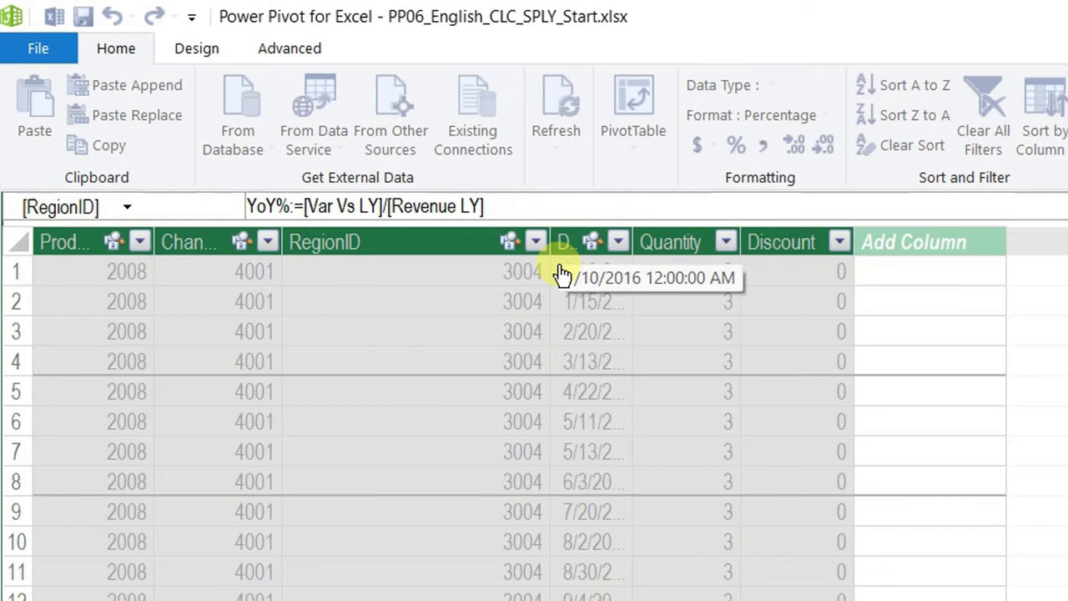
Step: Back in the Excel workbook, filter the Year slicer to 2019, 2018, 2017 and 2016 and check the YoY% column
key("alt+Tab")
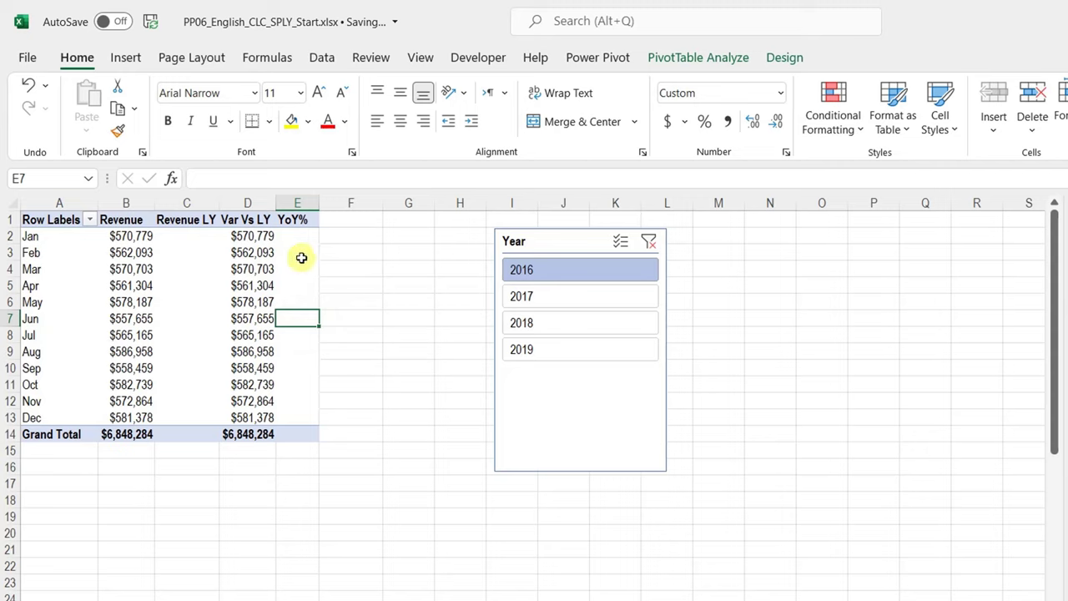
left_click(538, 355)
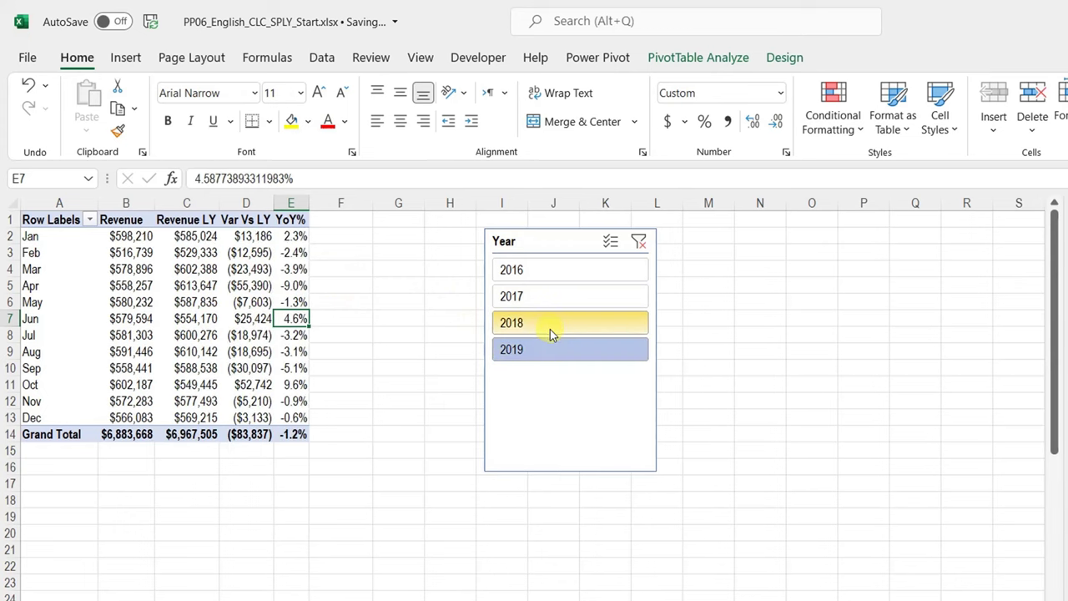
left_click(550, 328)
left_click(555, 298)
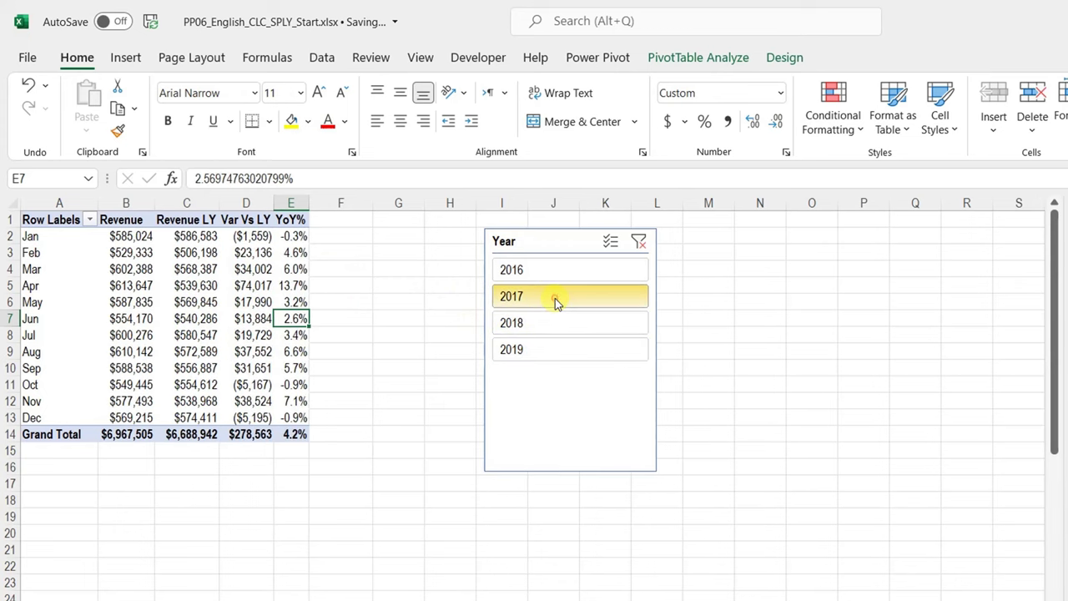
left_click(549, 275)
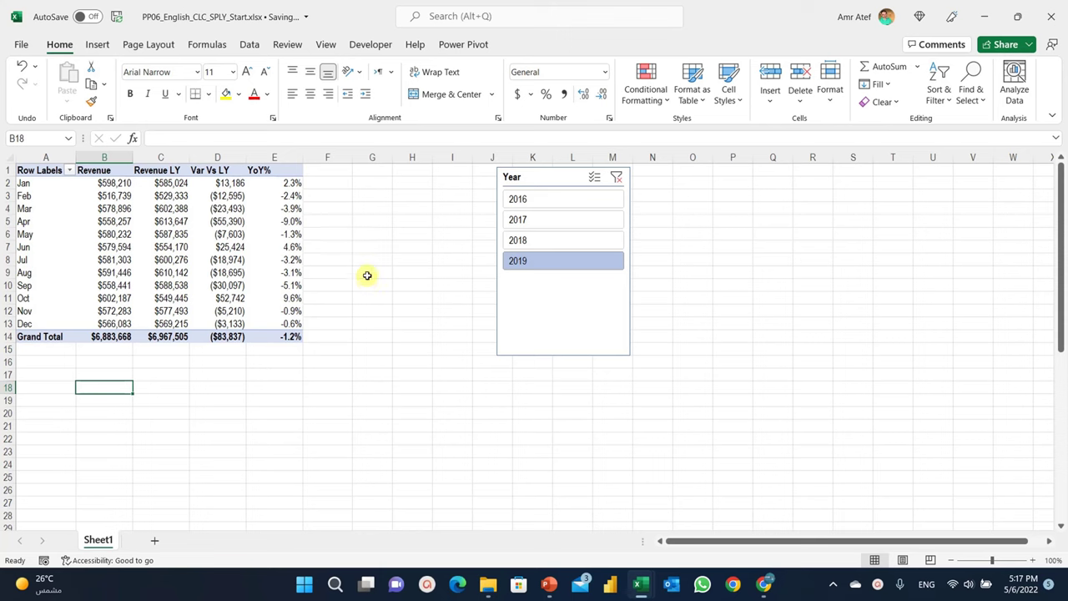
Step: Insert a second PivotTable from the Data Model on the existing worksheet at Sheet1 cell A18
left_click(99, 46)
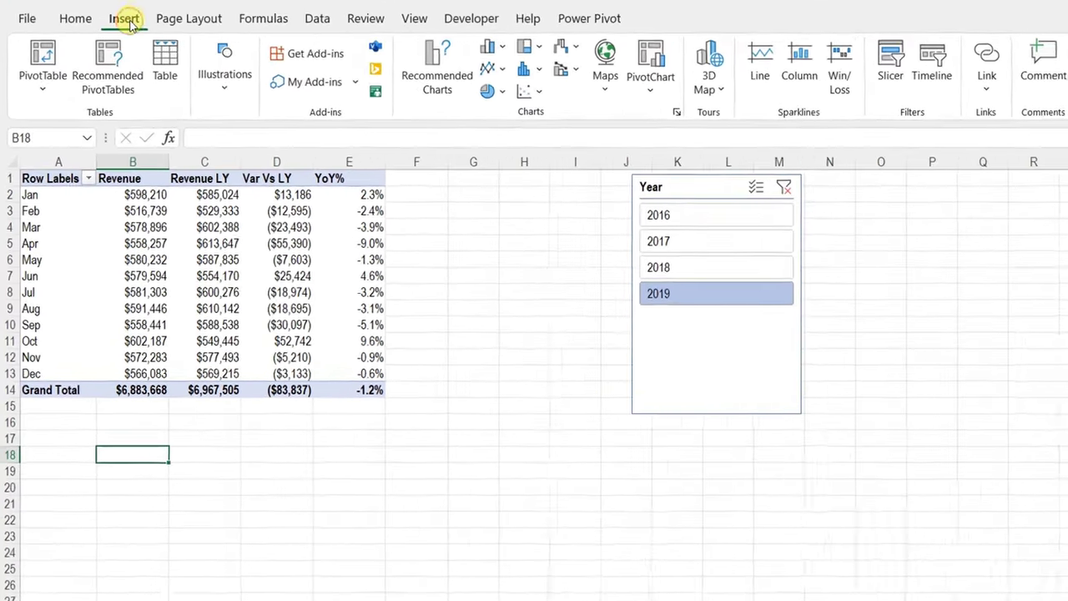
left_click(54, 83)
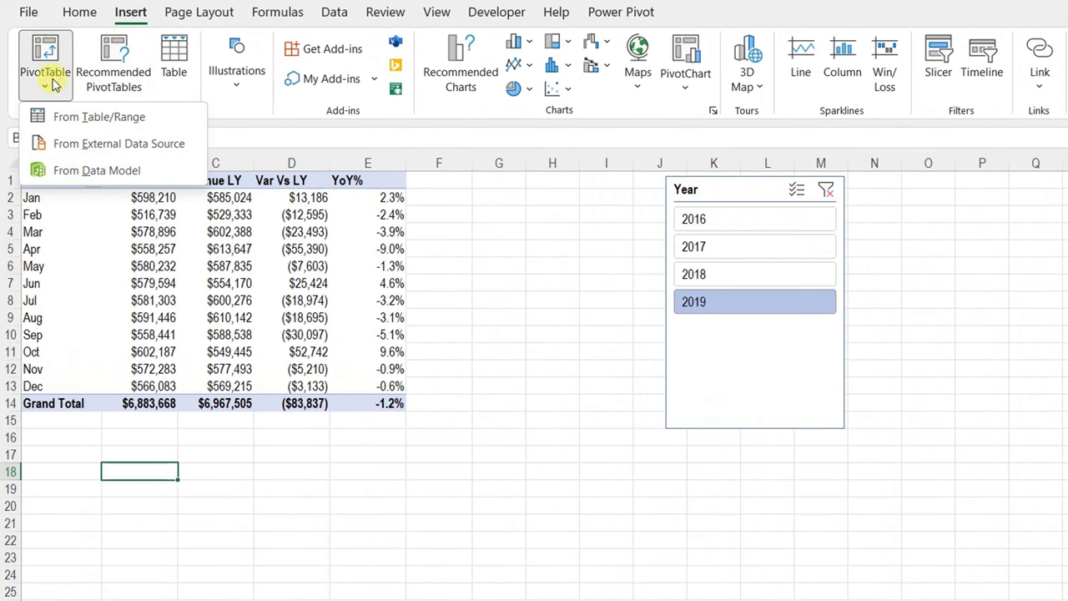
left_click(107, 170)
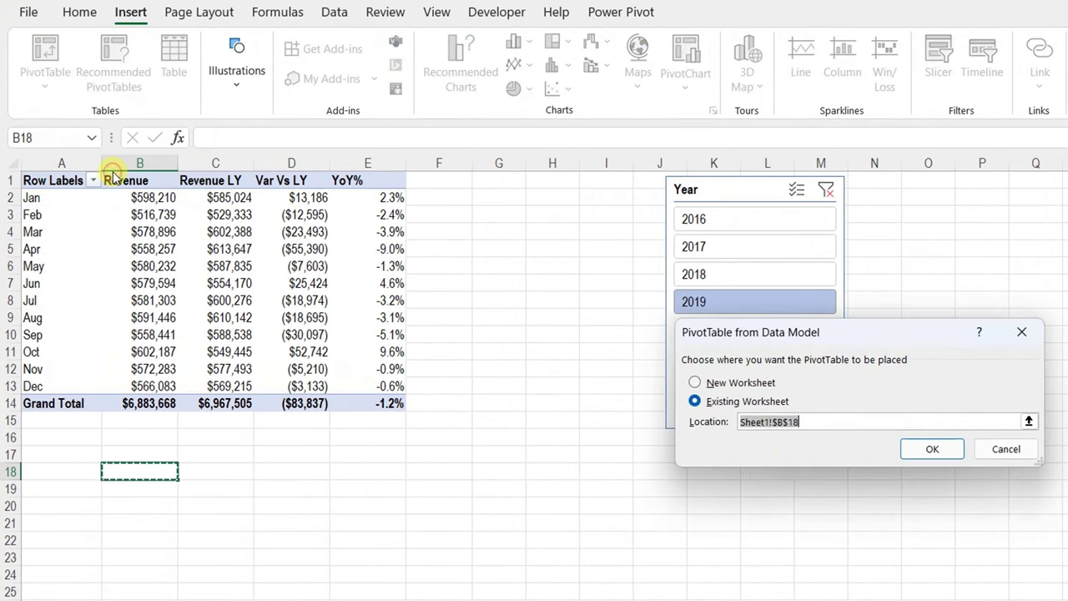
left_click(78, 469)
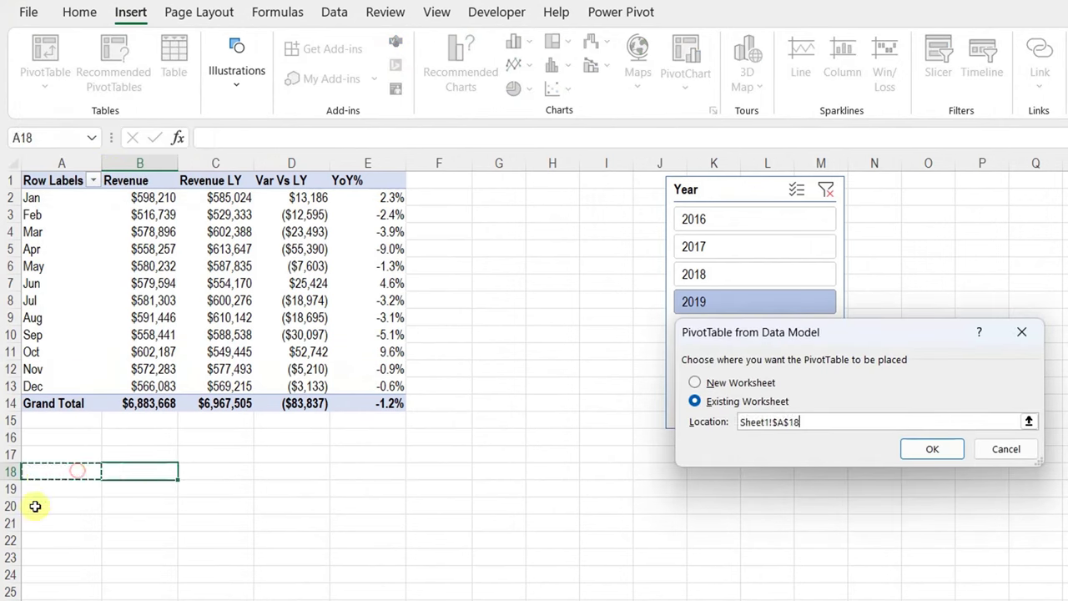
left_click(933, 449)
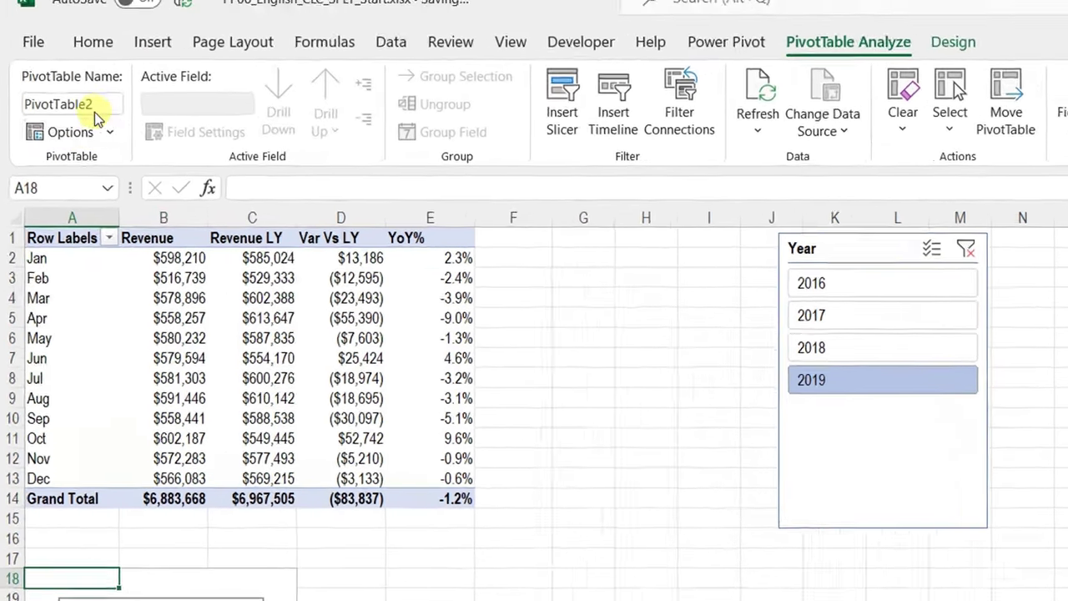
Step: Name the new PivotTable RevByCat
left_click(87, 66)
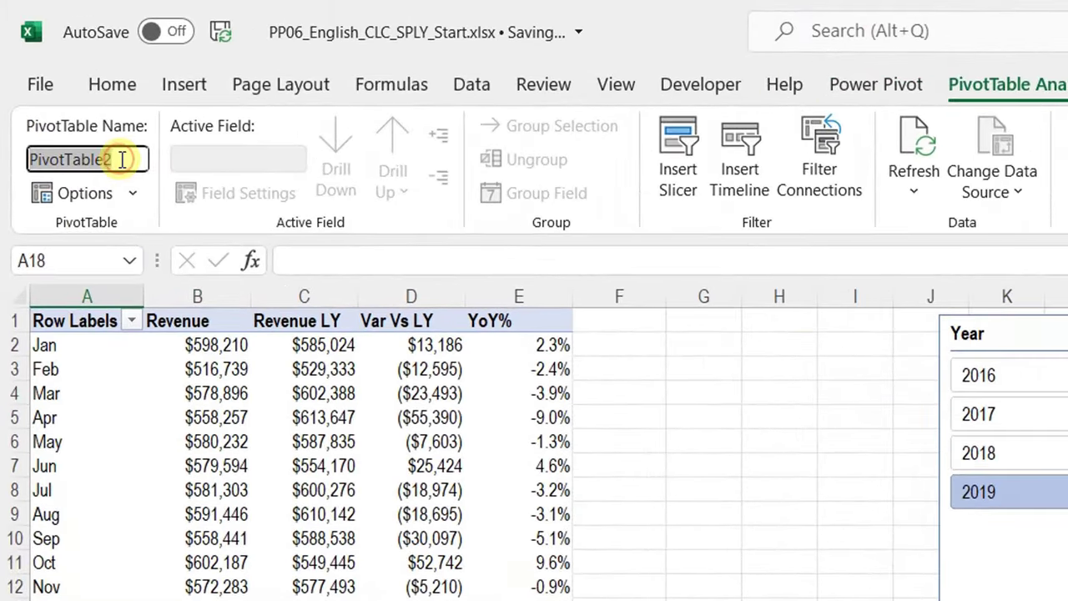
type("RevByCat")
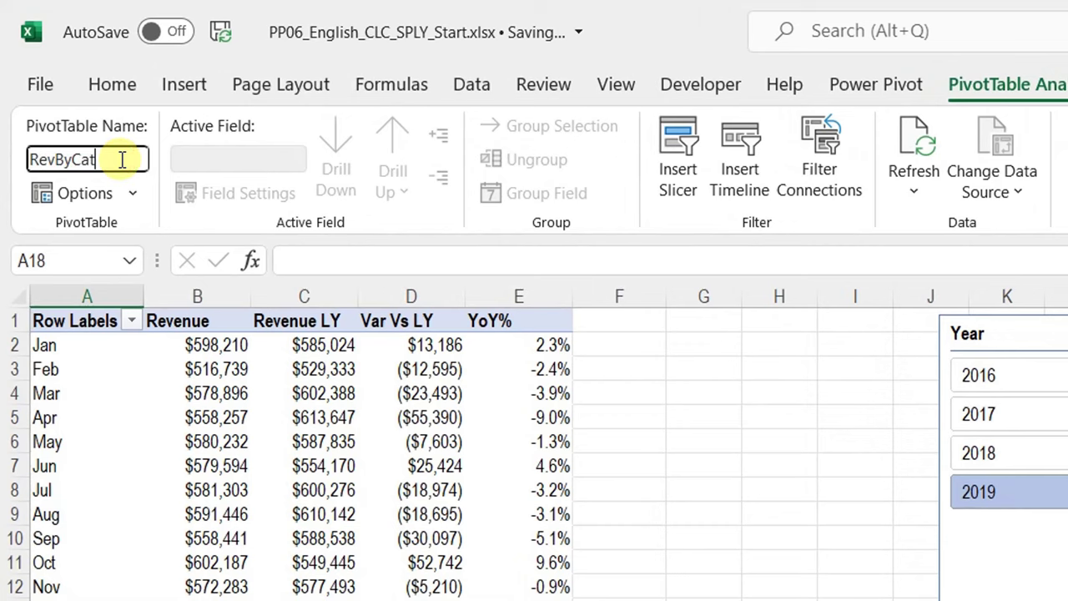
key("Return")
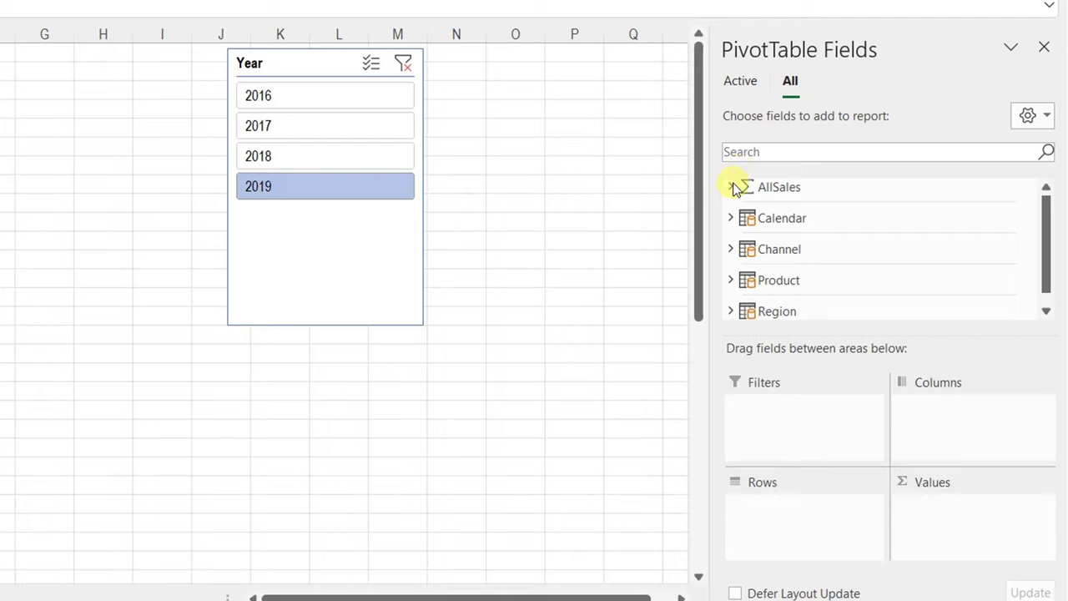
Step: Add the Revenue and YoY% measures as values and the Product table's Category field as rows to RevByCat
left_click(733, 188)
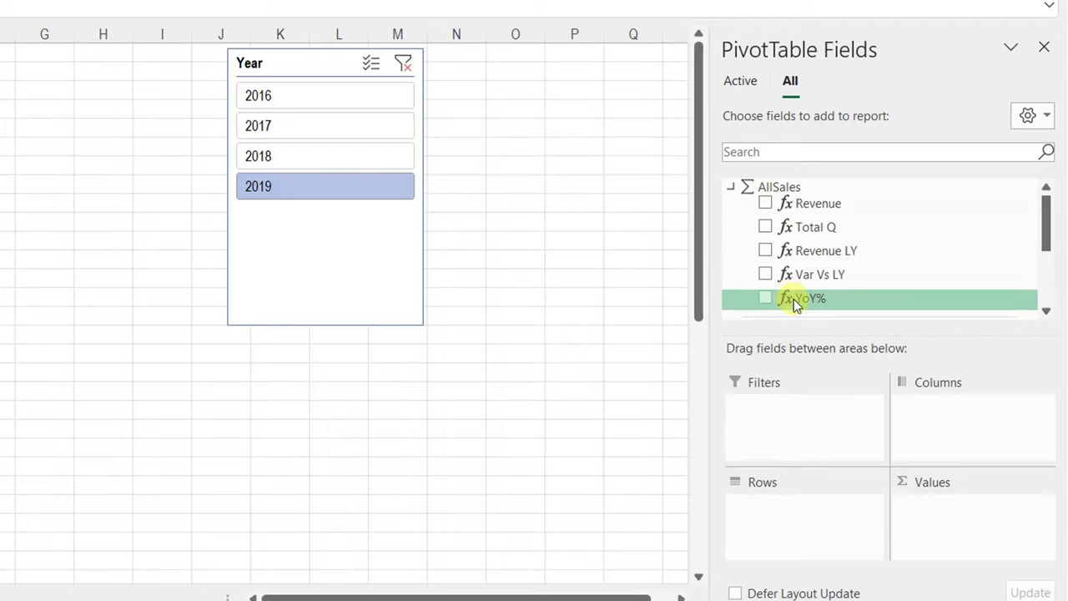
left_click(768, 200)
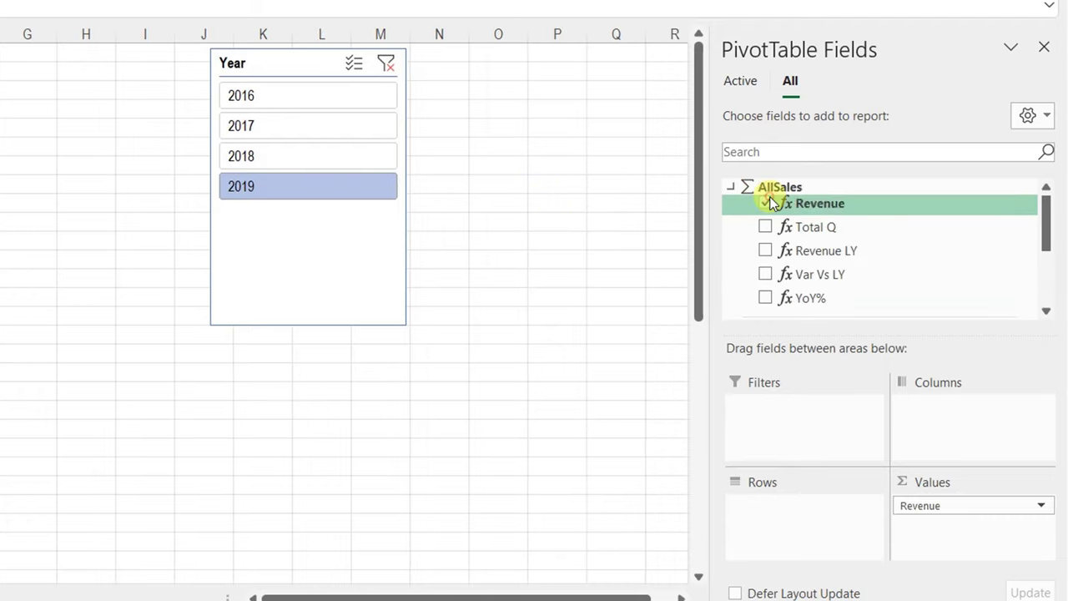
left_click(766, 298)
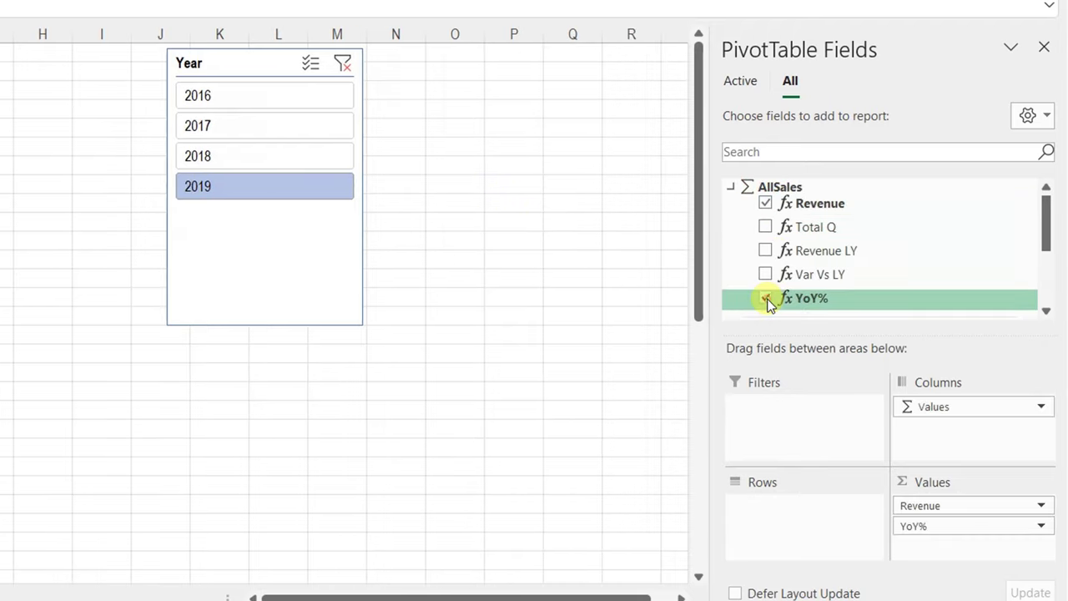
left_click(729, 187)
left_click(733, 281)
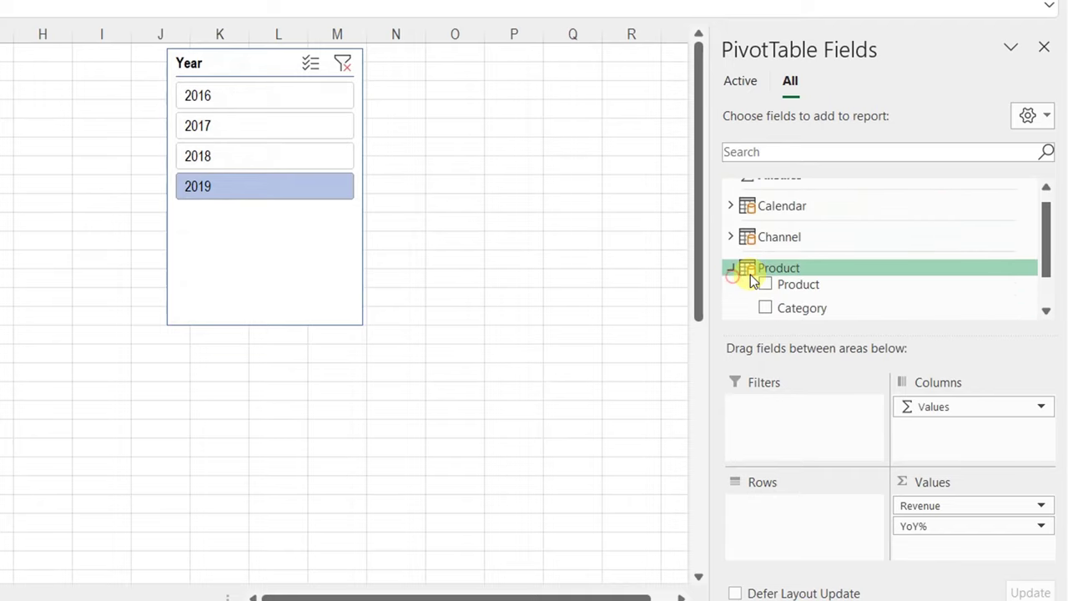
left_click(766, 309)
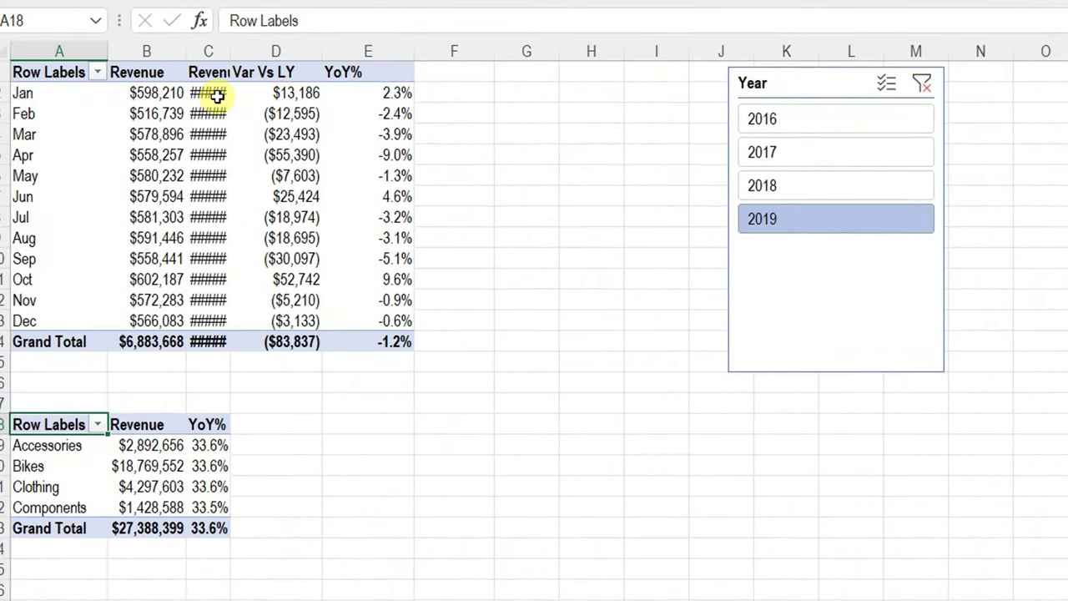
Step: Widen column C to fit the Revenue LY values and review the SalesReport PivotTable's layout and format options
left_click_drag(232, 51, 275, 51)
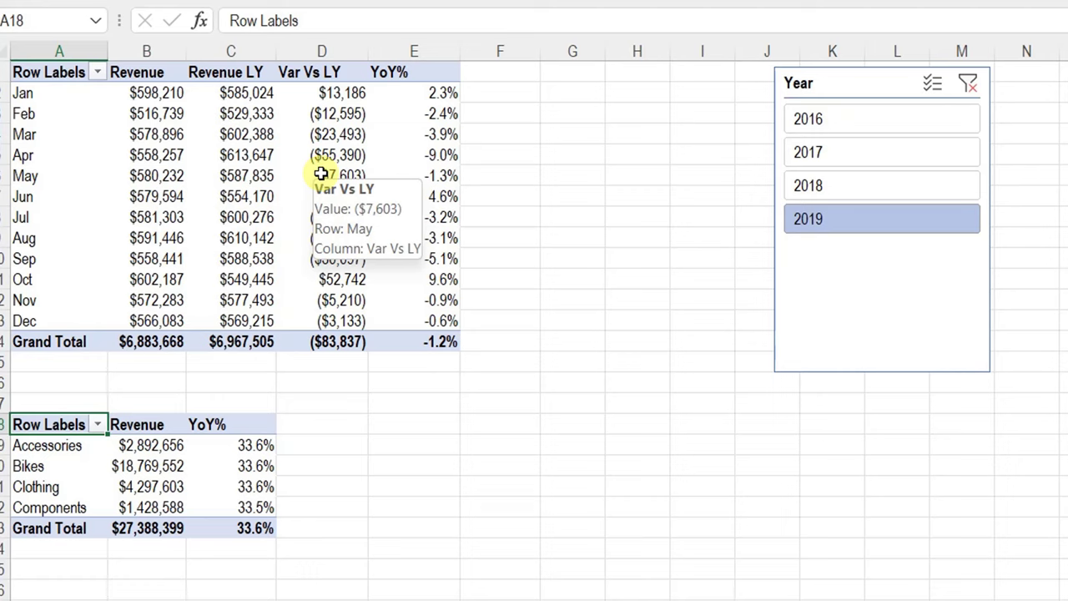
left_click(229, 174)
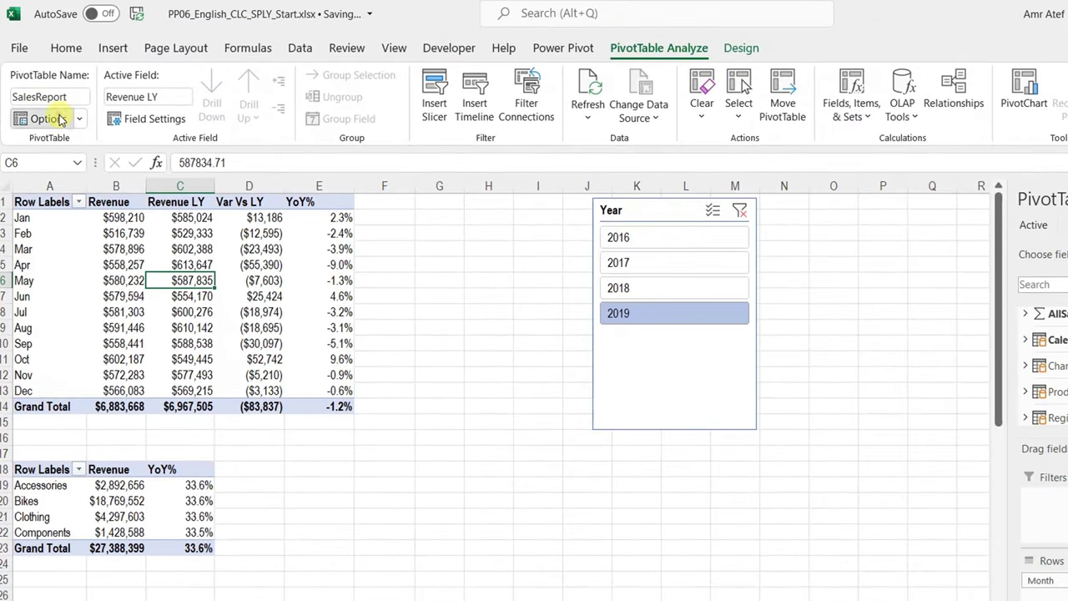
left_click(51, 119)
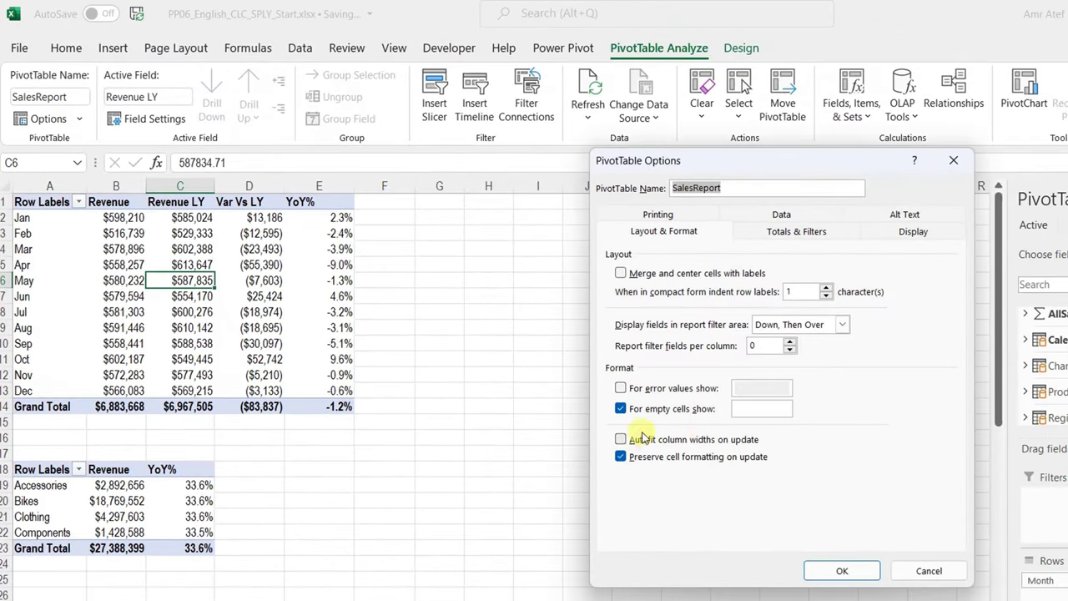
left_click(842, 571)
Step: Turn off autofitting column widths on update for the RevByCat PivotTable
left_click(116, 490)
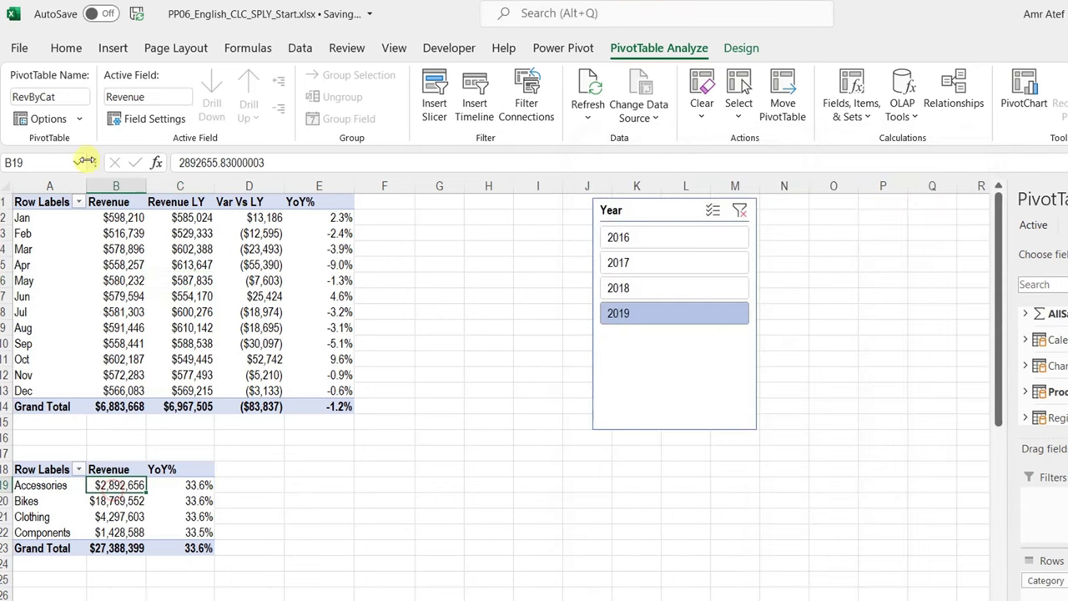
left_click(52, 119)
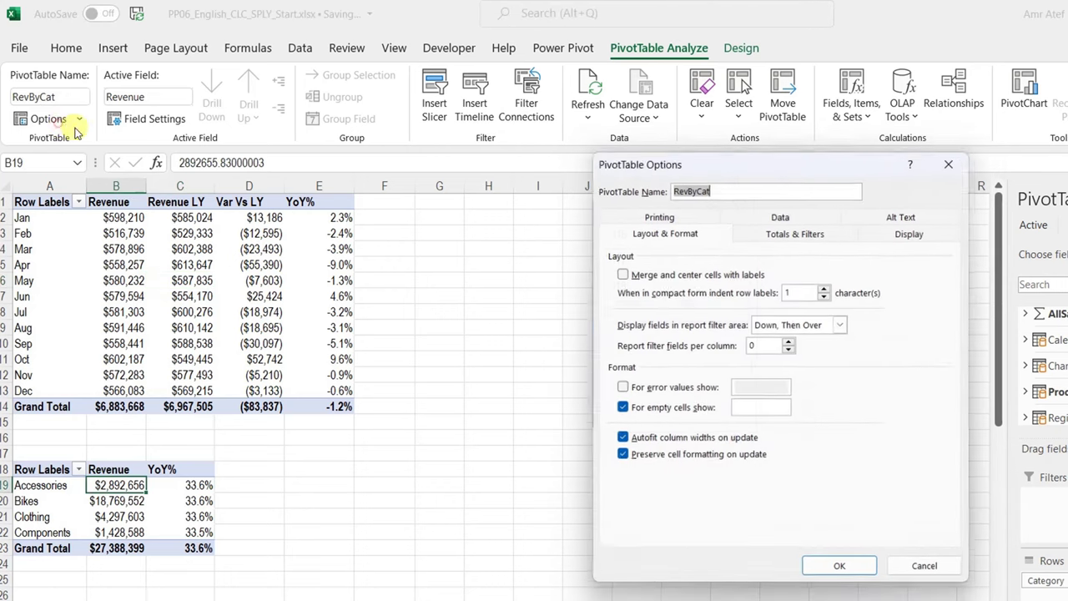
left_click(620, 440)
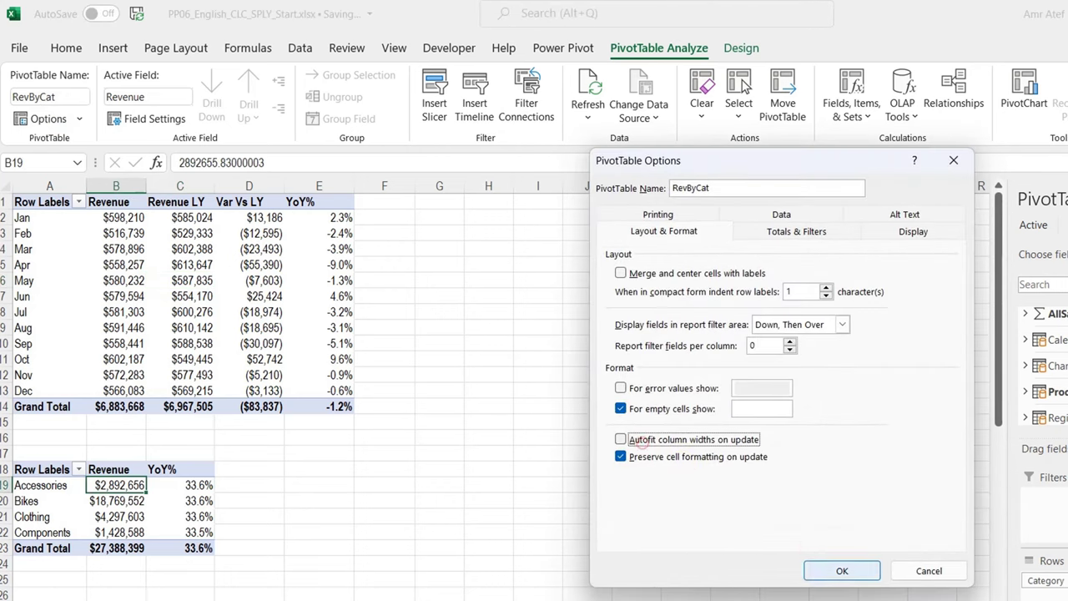
left_click(843, 571)
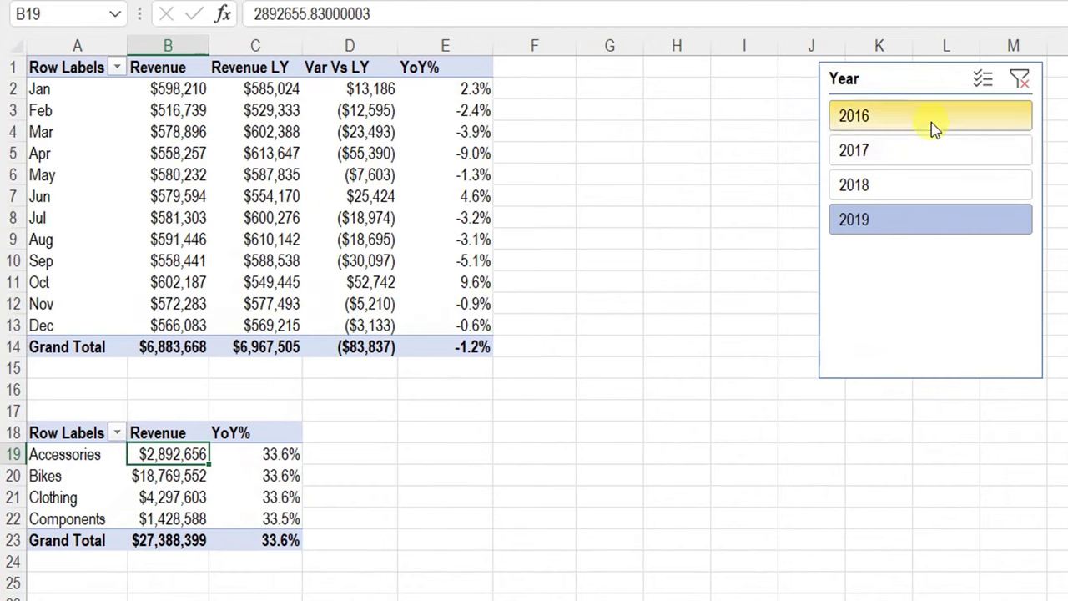
Step: Switch the Year slicer to 2016, 2017 and finally 2019, and compare how both PivotTables respond
left_click(932, 120)
left_click(938, 153)
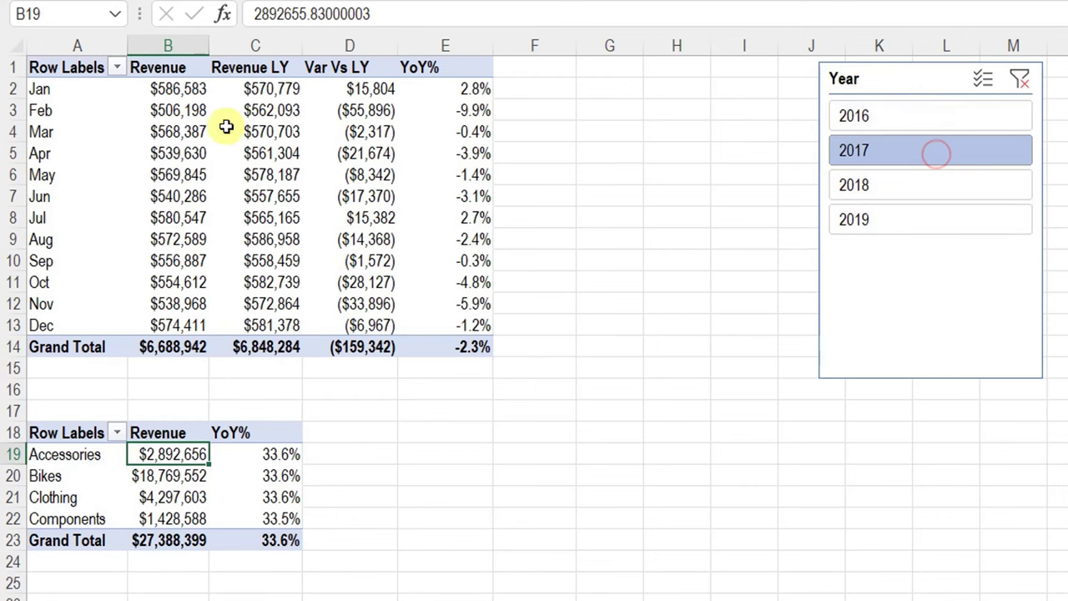
left_click(928, 225)
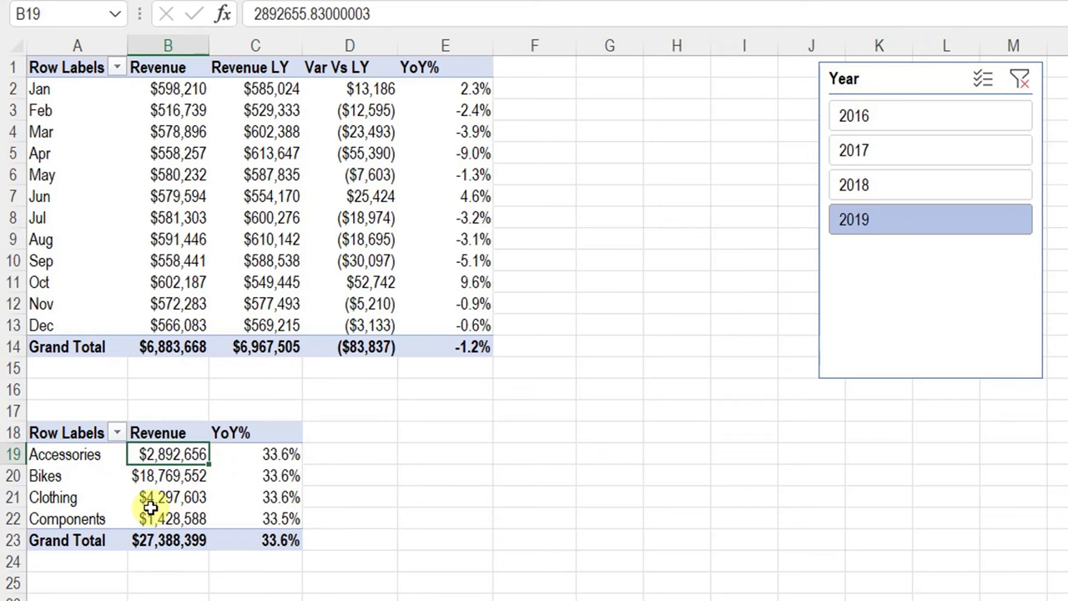
mouse_move(149, 510)
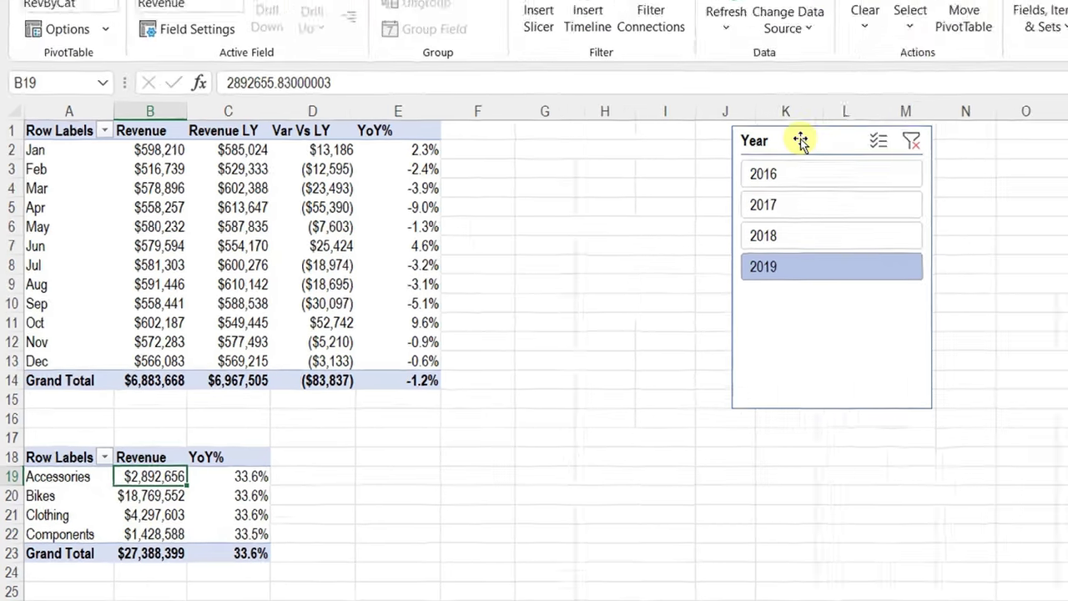
Step: Connect the Year slicer to the RevByCat PivotTable in addition to SalesReport
left_click(898, 77)
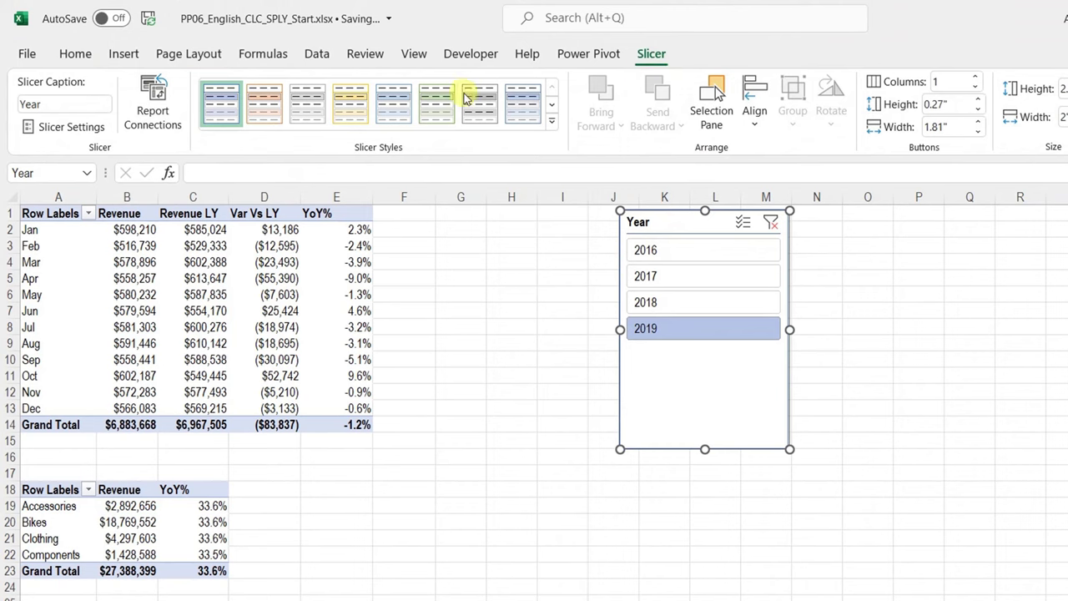
left_click(153, 117)
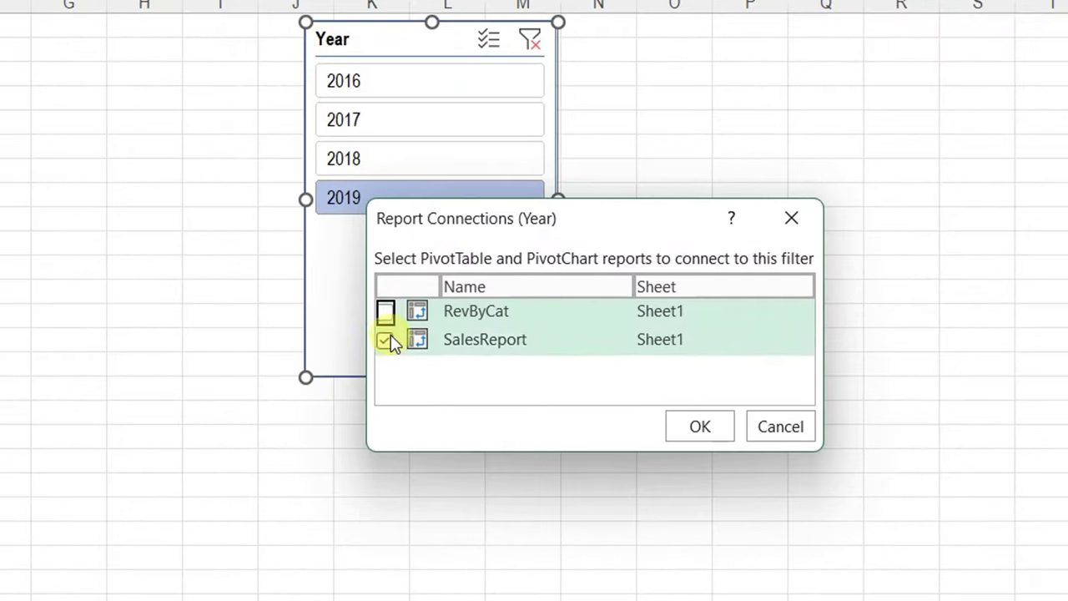
left_click(384, 315)
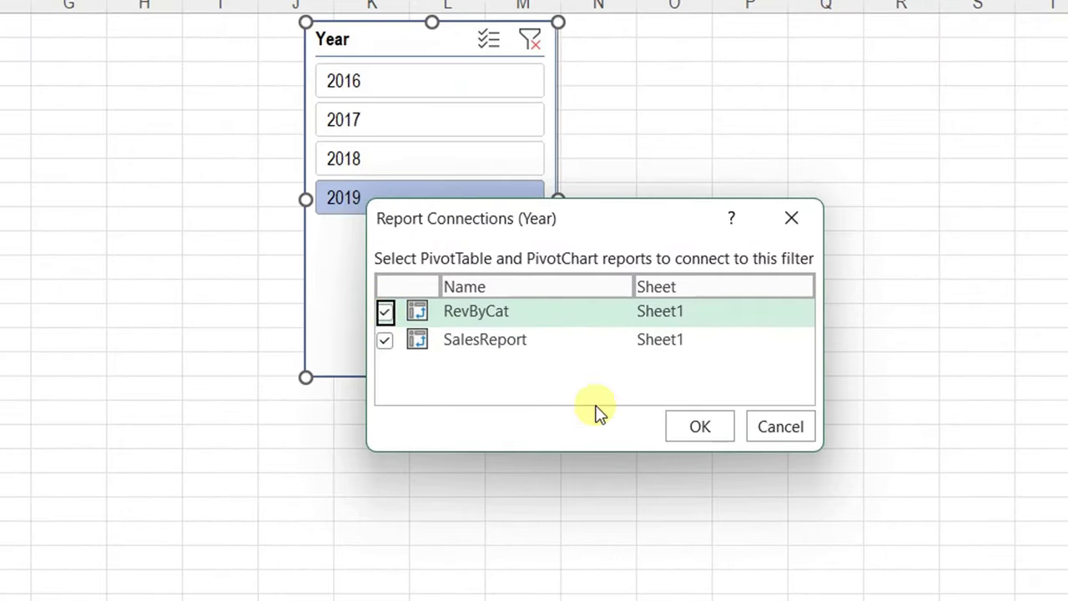
left_click(697, 427)
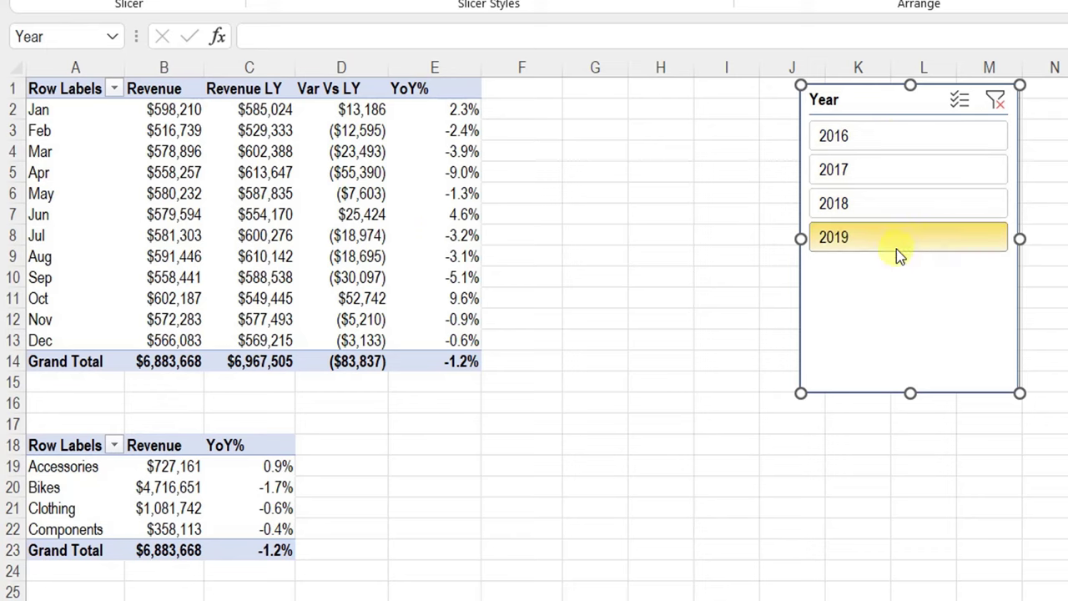
Step: Add the coloured three-arrow icon set to RevByCat's YoY% column, applied to all cells showing "YoY%" values for "Category"
left_click(275, 467)
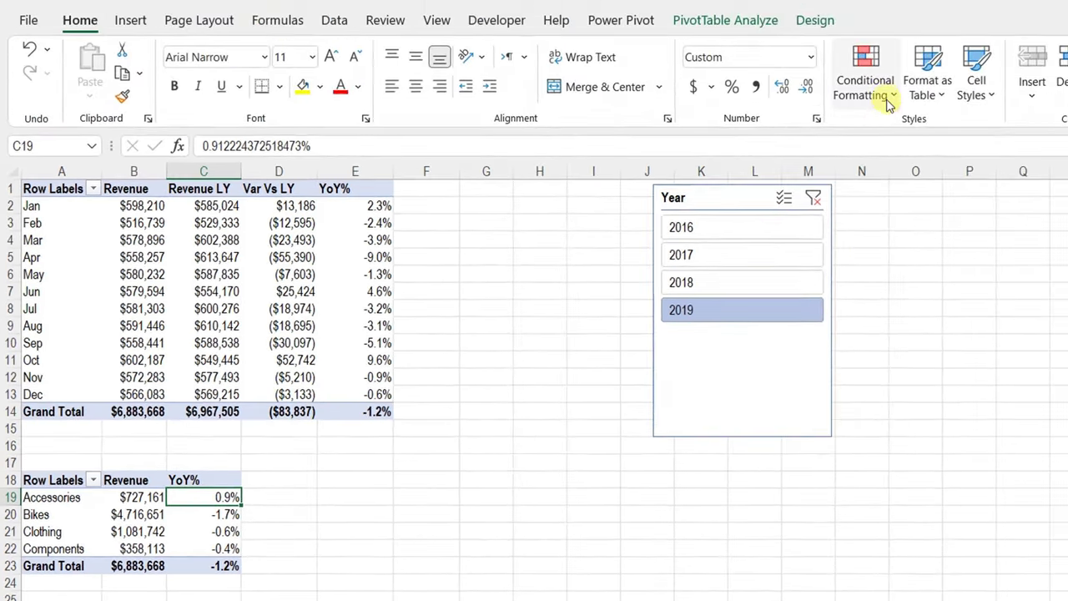
left_click(890, 102)
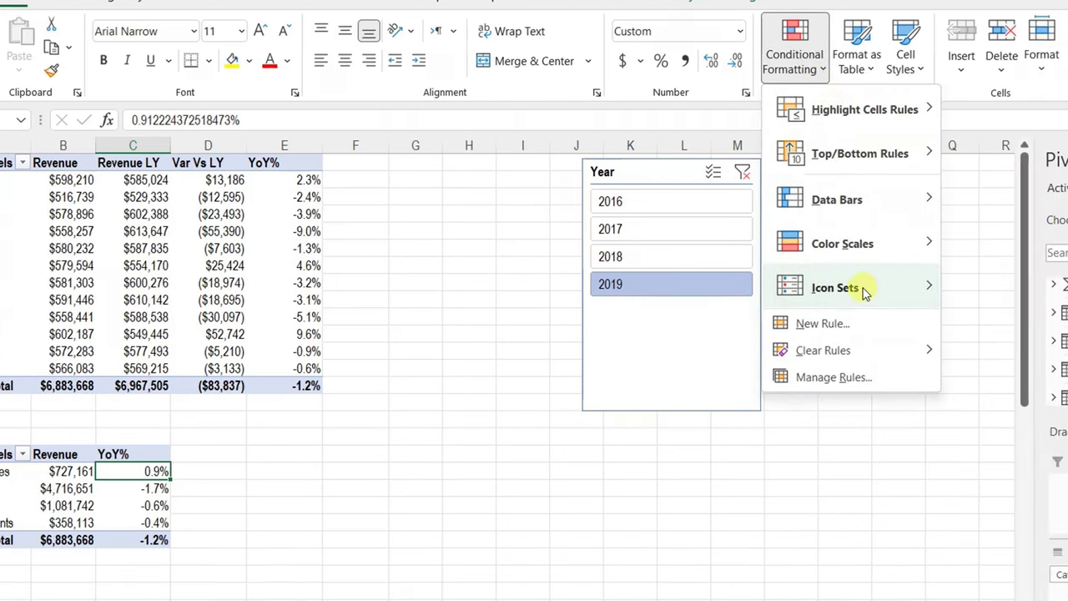
mouse_move(939, 317)
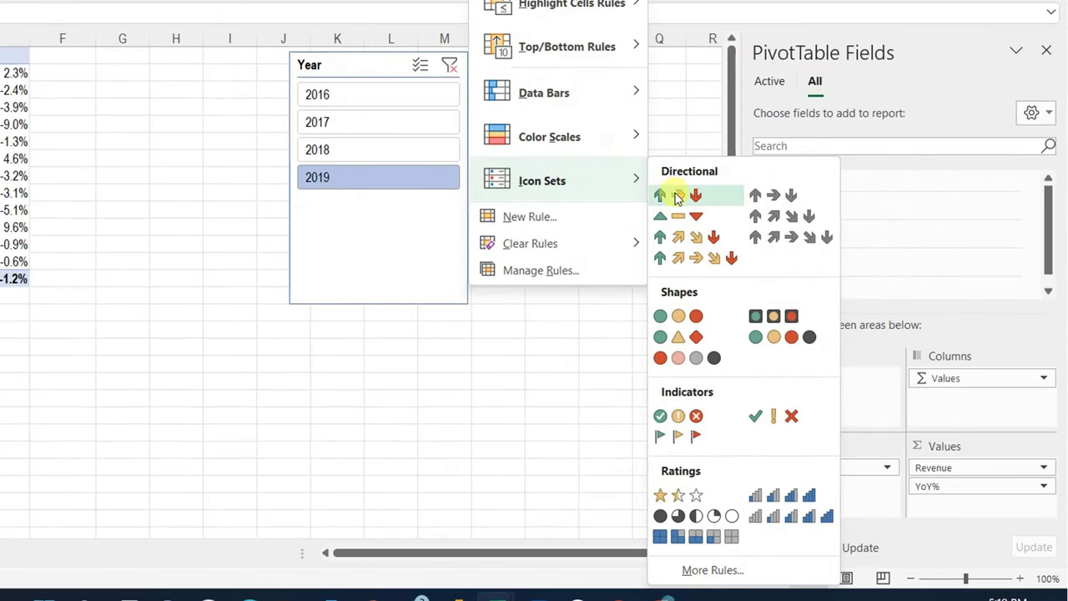
left_click(691, 196)
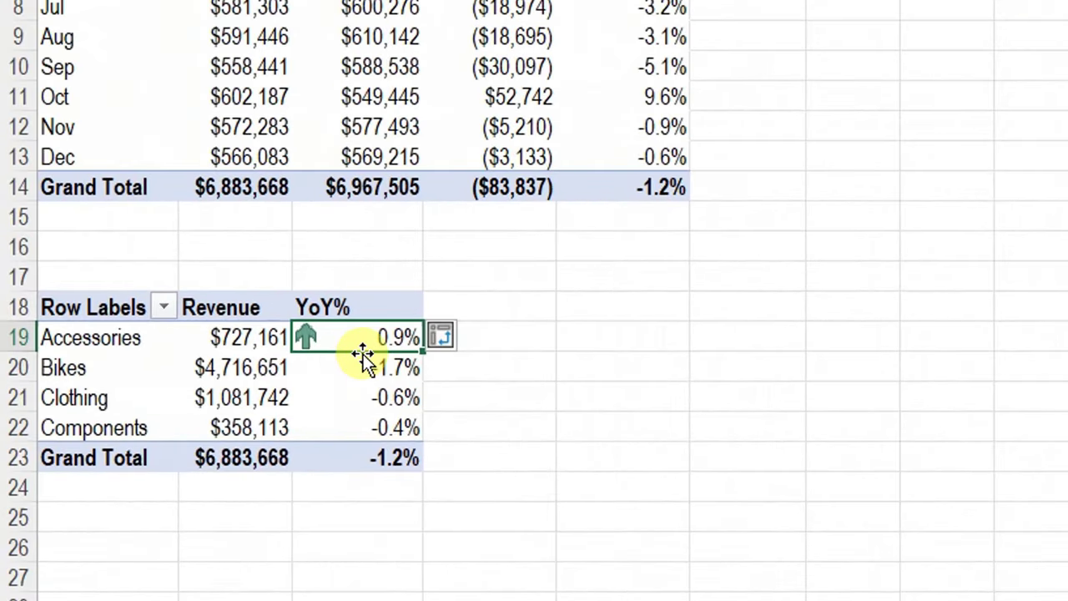
left_click(467, 338)
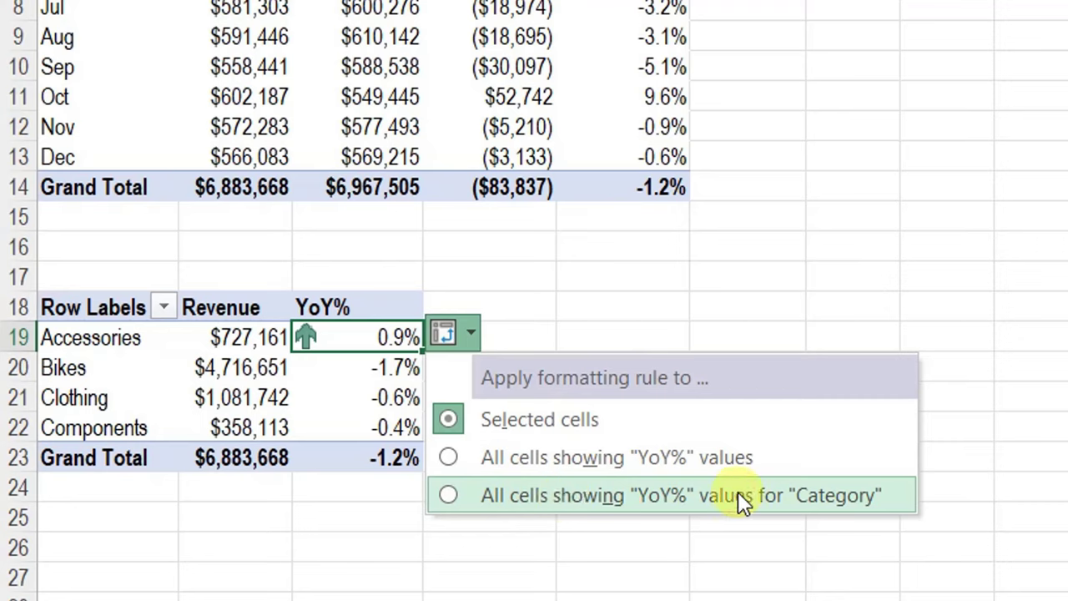
left_click(685, 498)
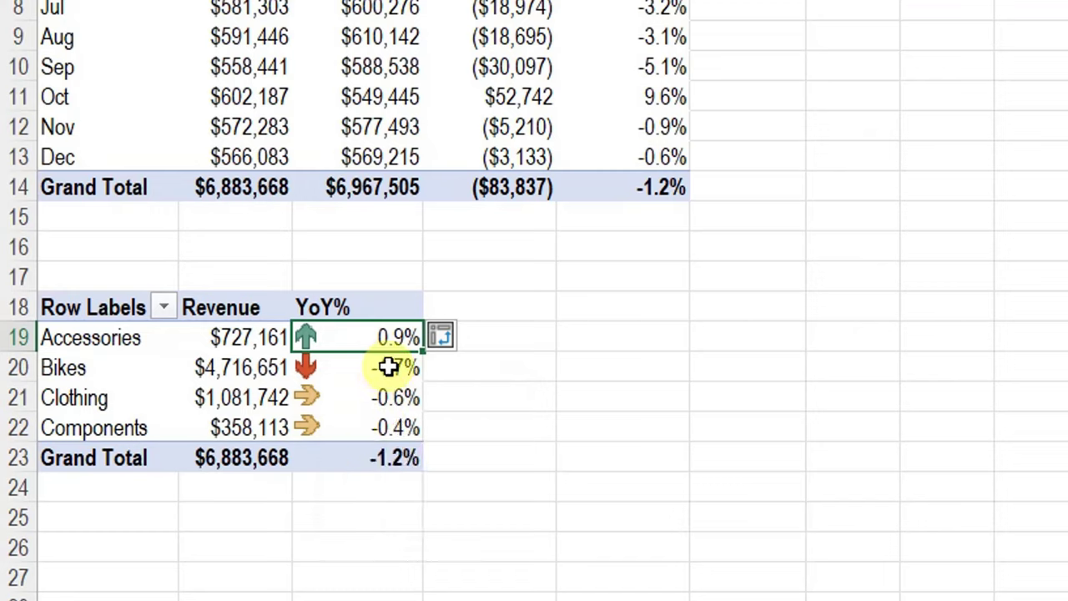
Step: Filter both PivotTables to 2018 with the Year slicer and examine the YoY% arrows by category
mouse_move(305, 368)
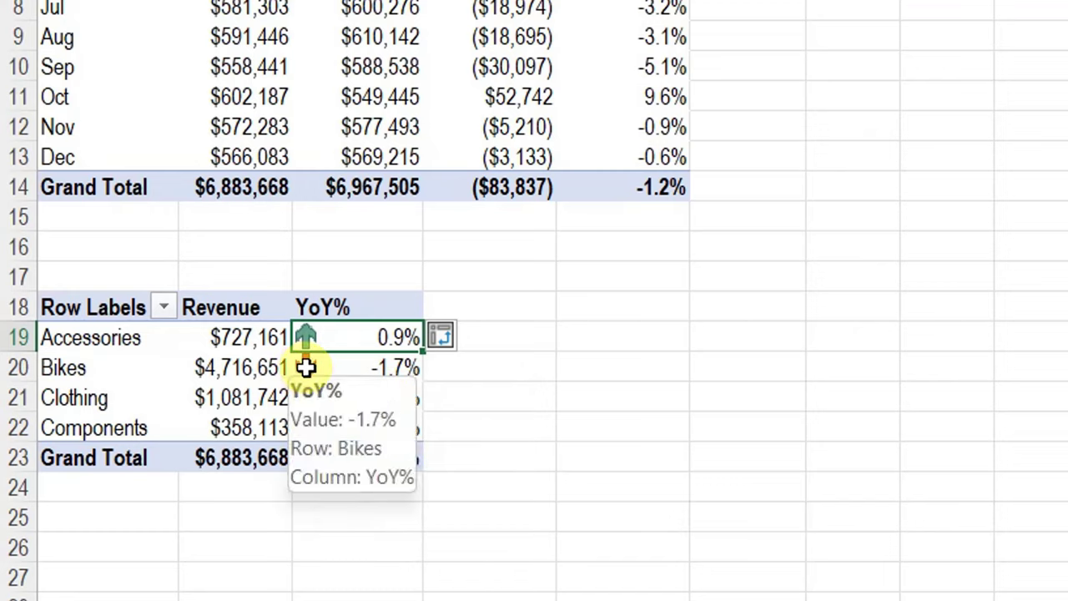
mouse_move(355, 342)
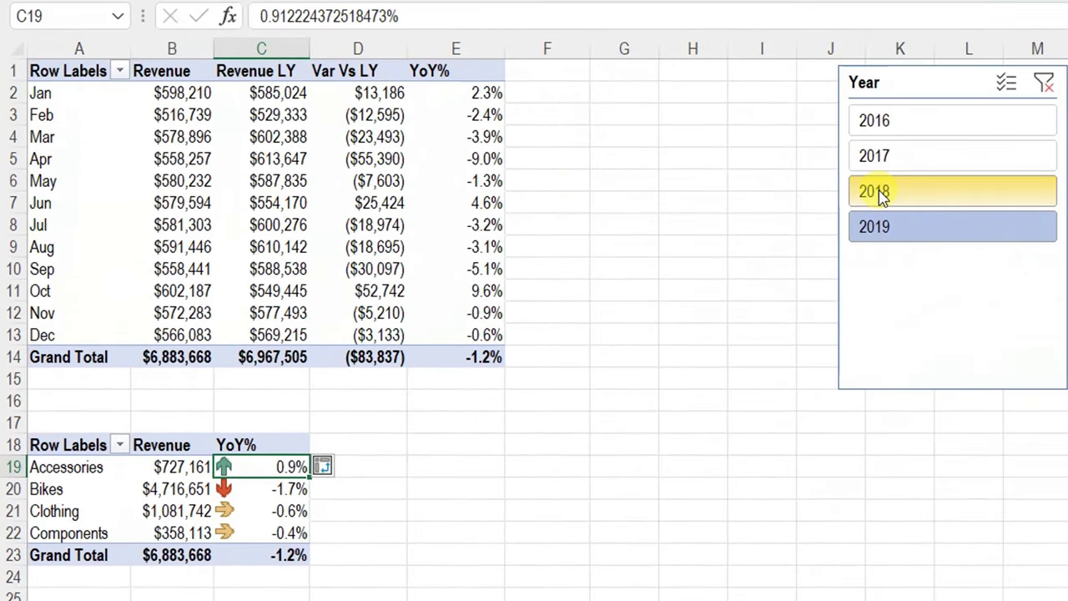
left_click(882, 194)
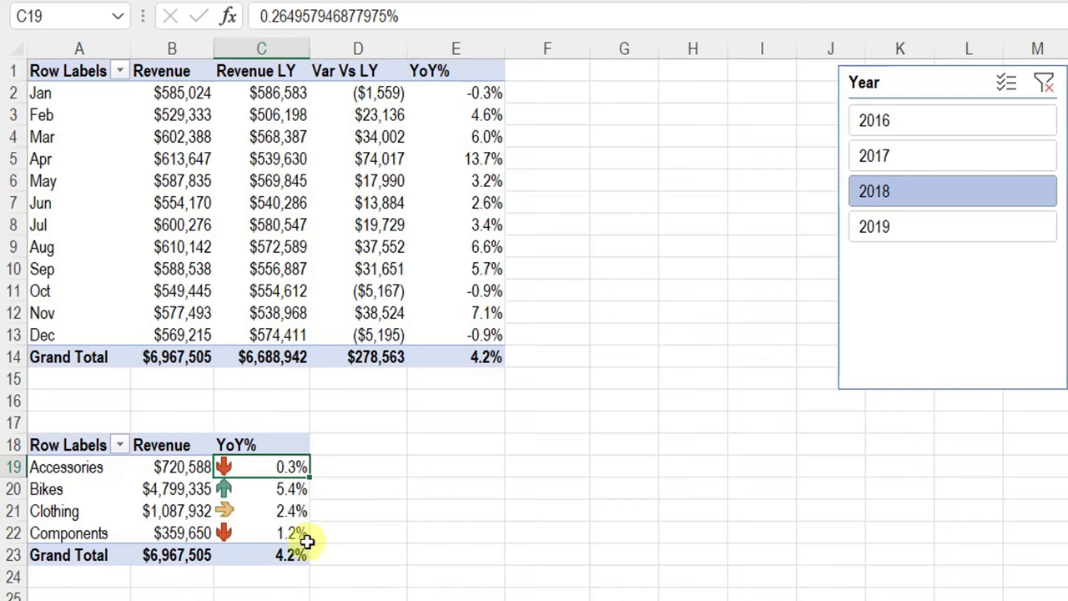
mouse_move(306, 542)
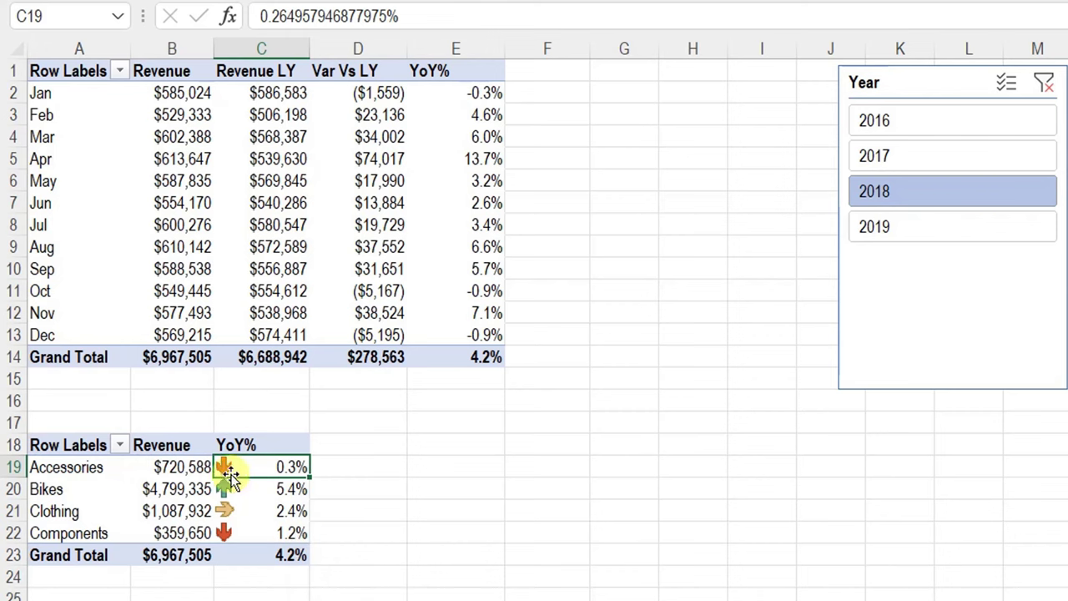
Step: Edit the icon set rule on the category YoY% values so that both icon thresholds use the Number type
left_click_drag(245, 463, 258, 527)
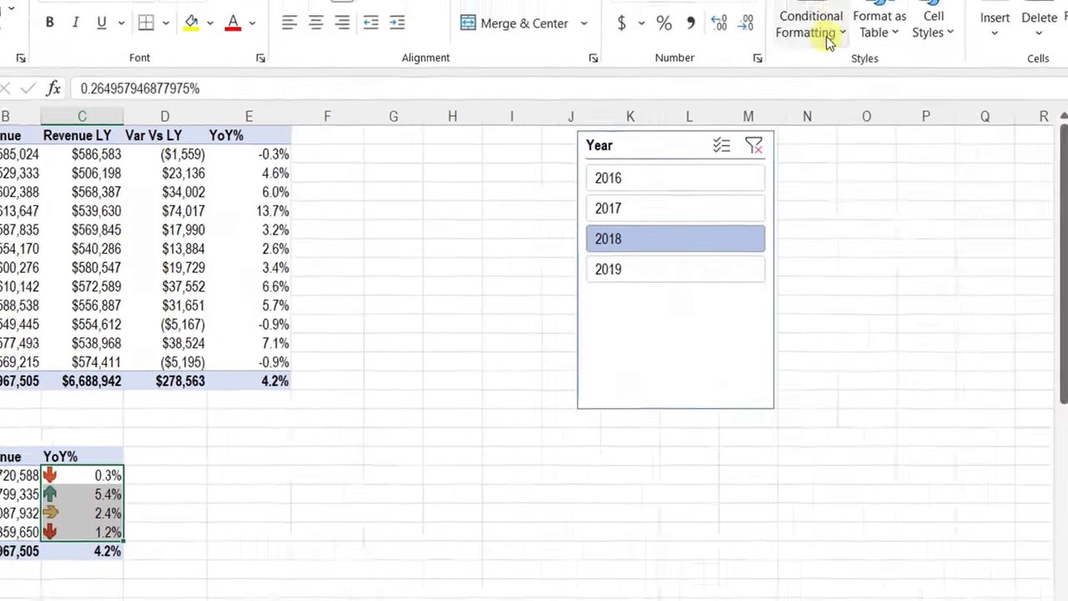
left_click(608, 95)
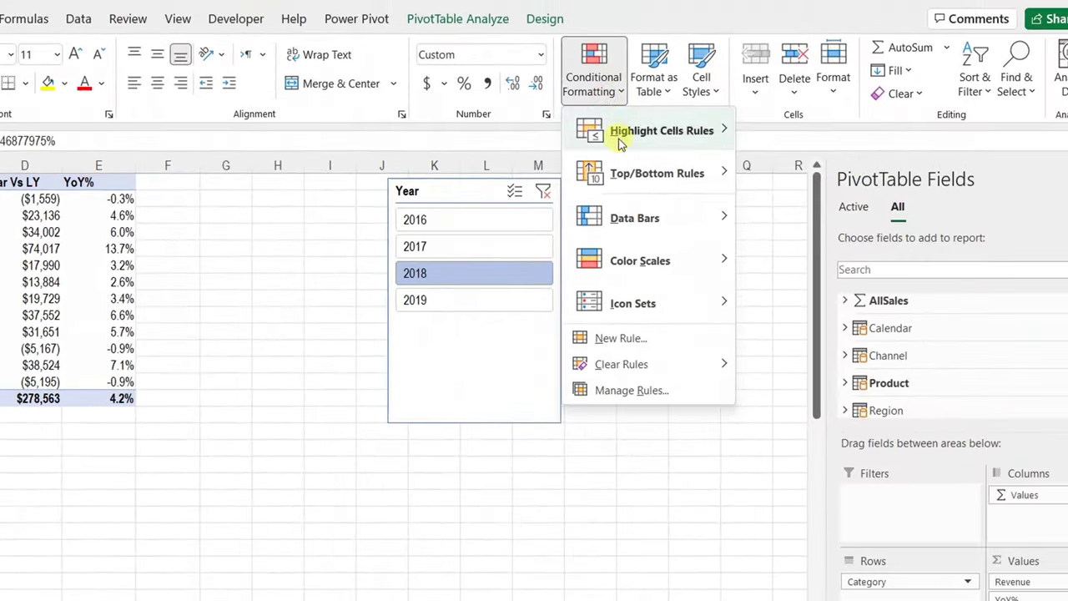
left_click(635, 392)
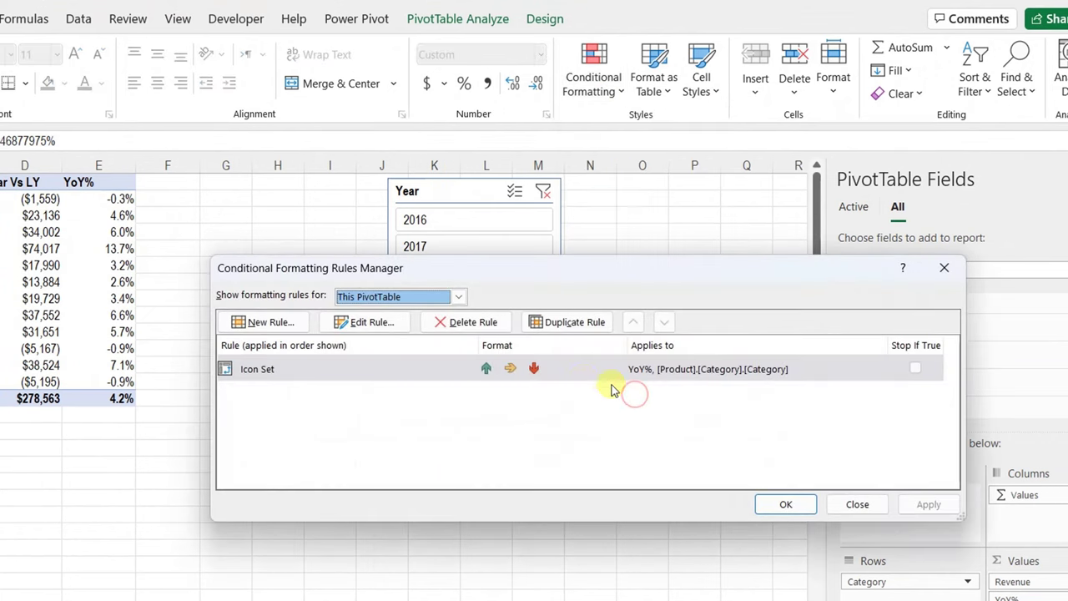
left_click(355, 373)
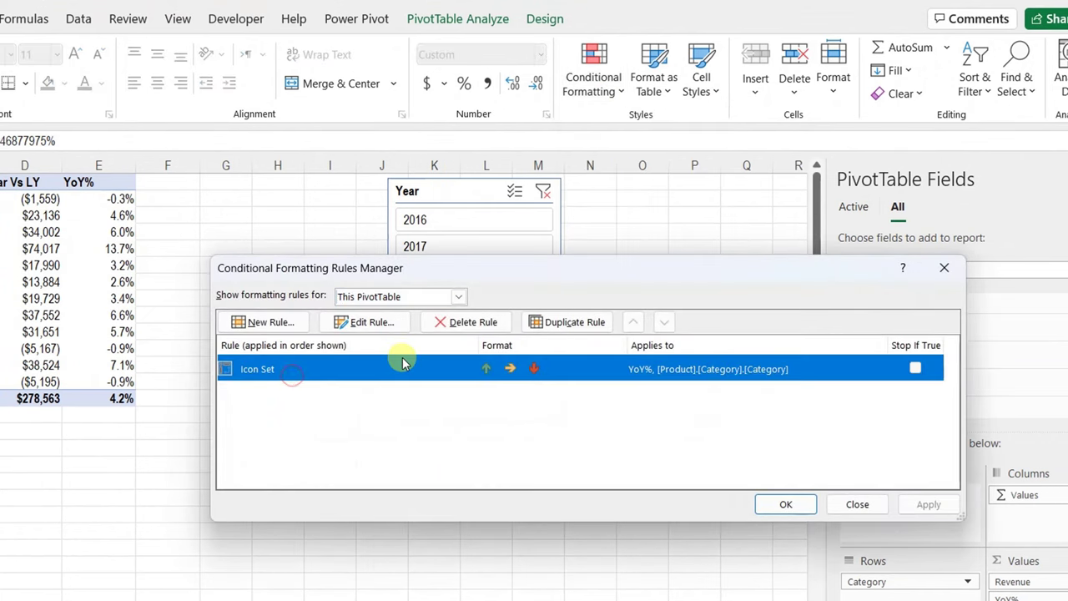
left_click(369, 321)
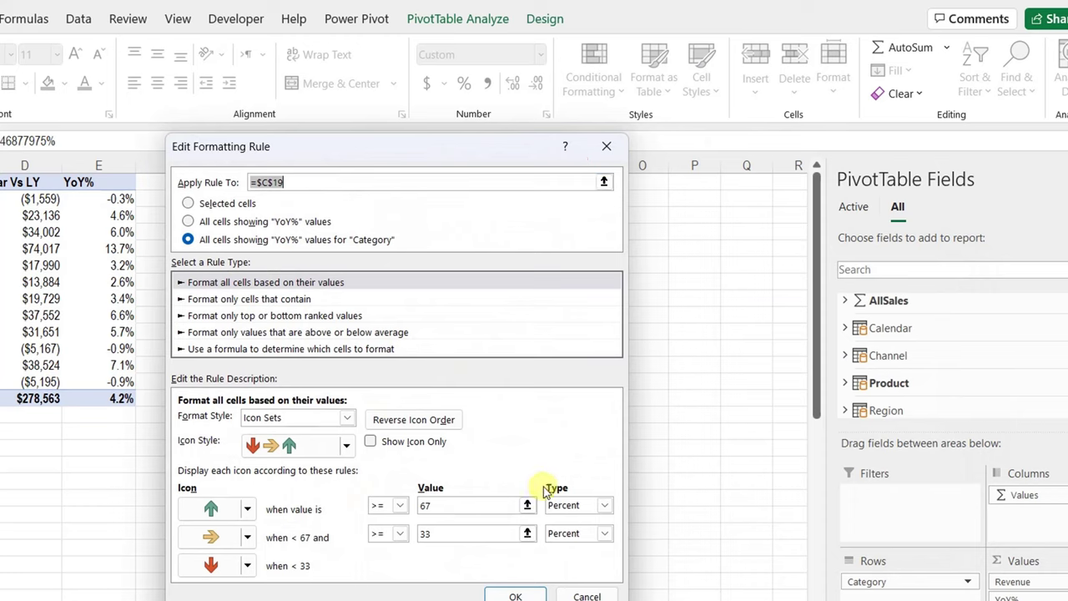
left_click(567, 508)
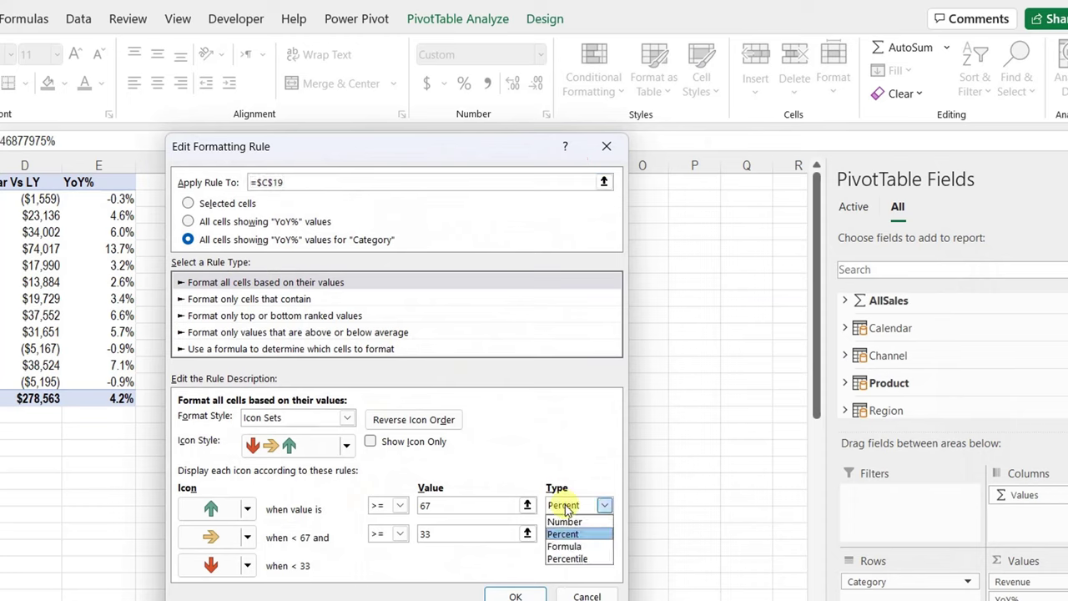
left_click(564, 519)
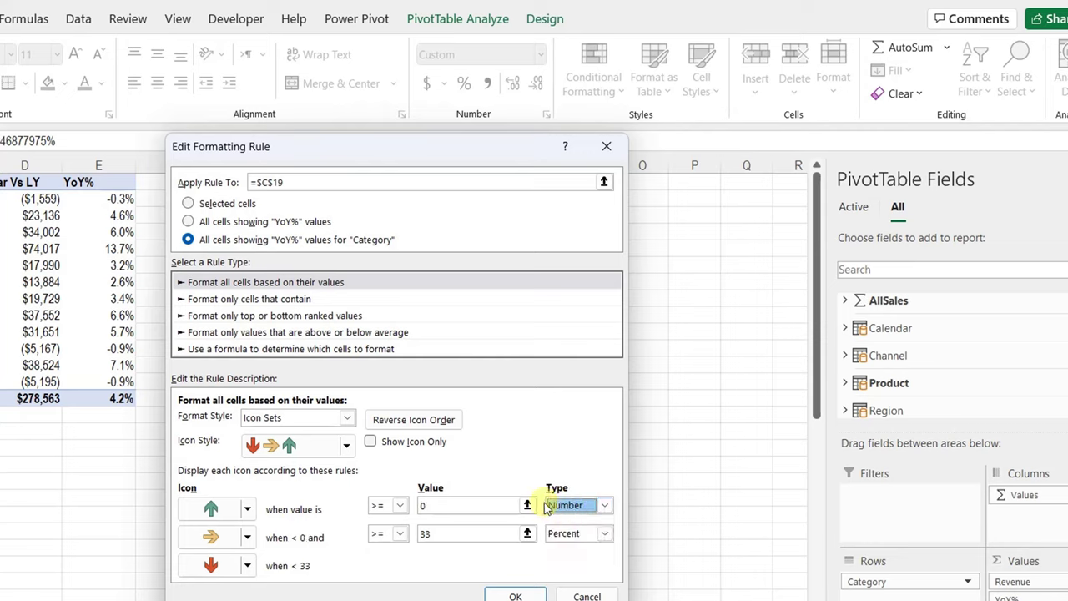
left_click(573, 534)
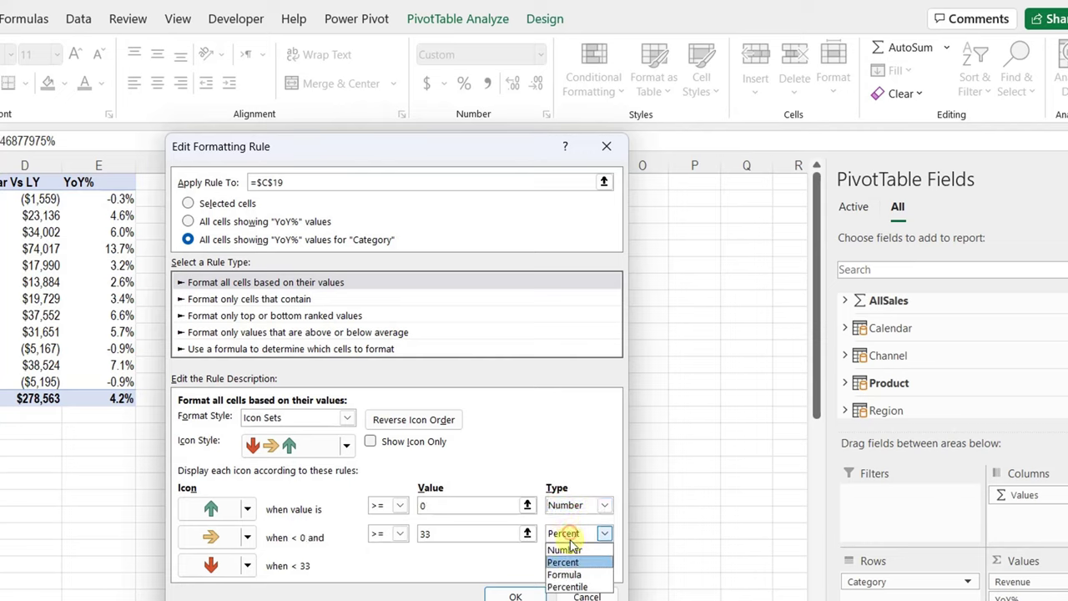
left_click(565, 551)
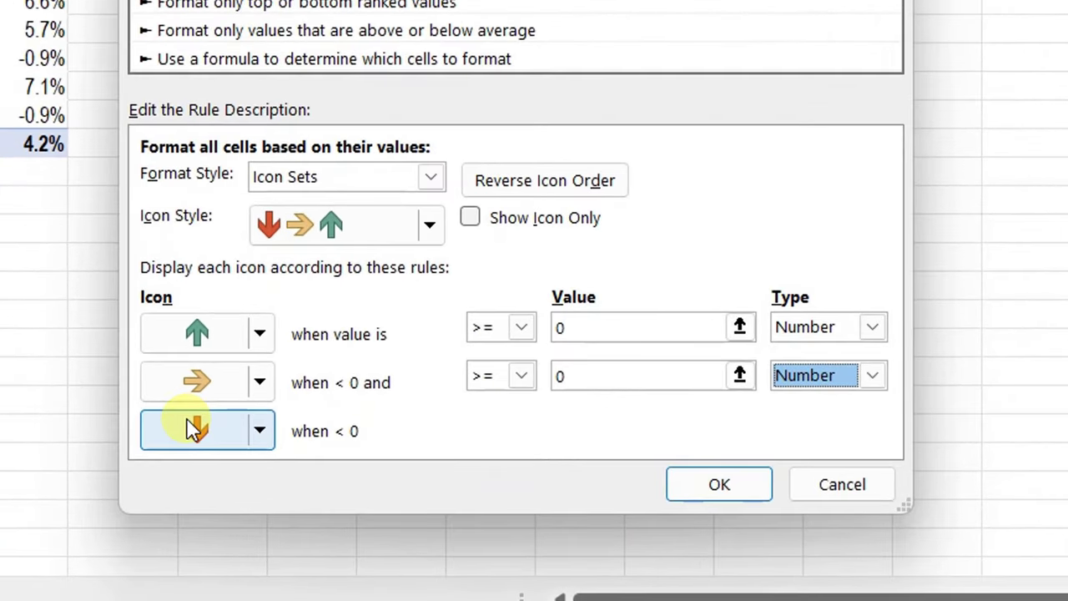
Step: Set the rule's green arrow threshold to >= 0.01 and yellow arrow threshold to >= -0.01, and check the arrows on the category YoY% values
left_click(179, 340)
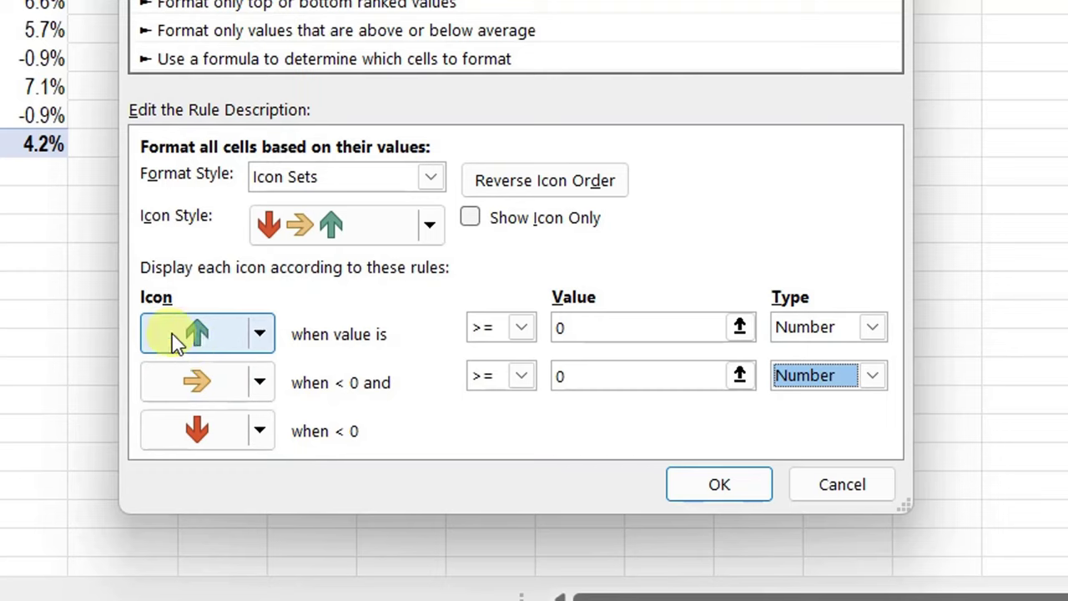
left_click(264, 383)
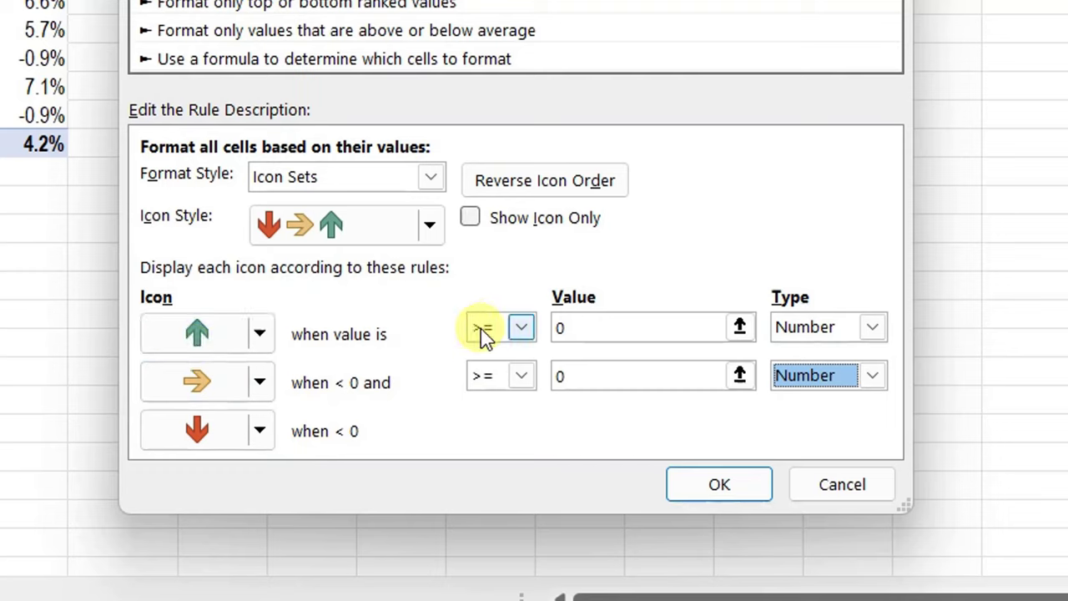
left_click(518, 330)
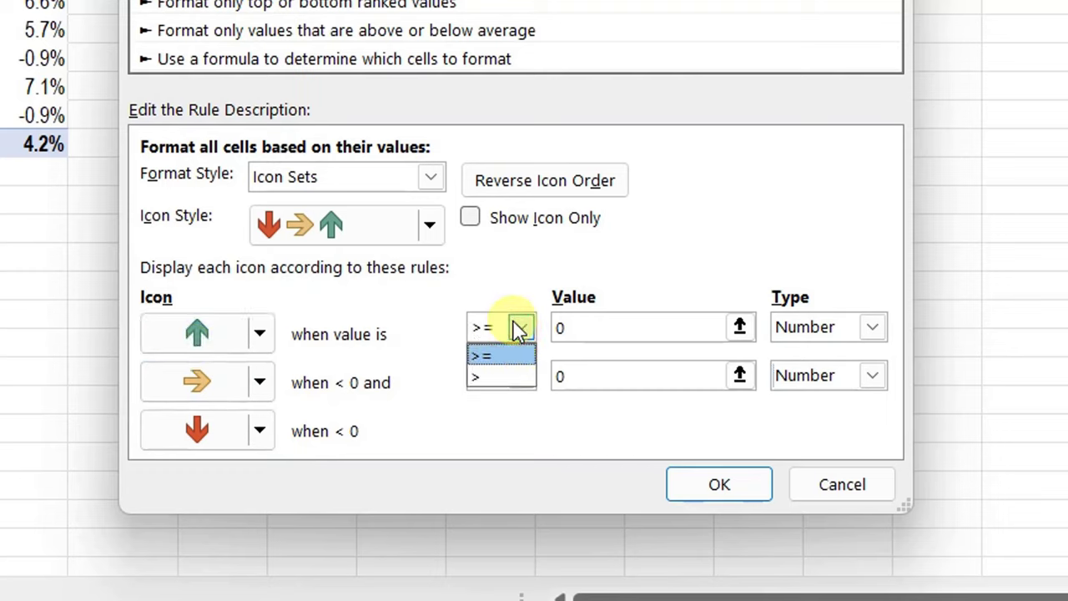
left_click(520, 328)
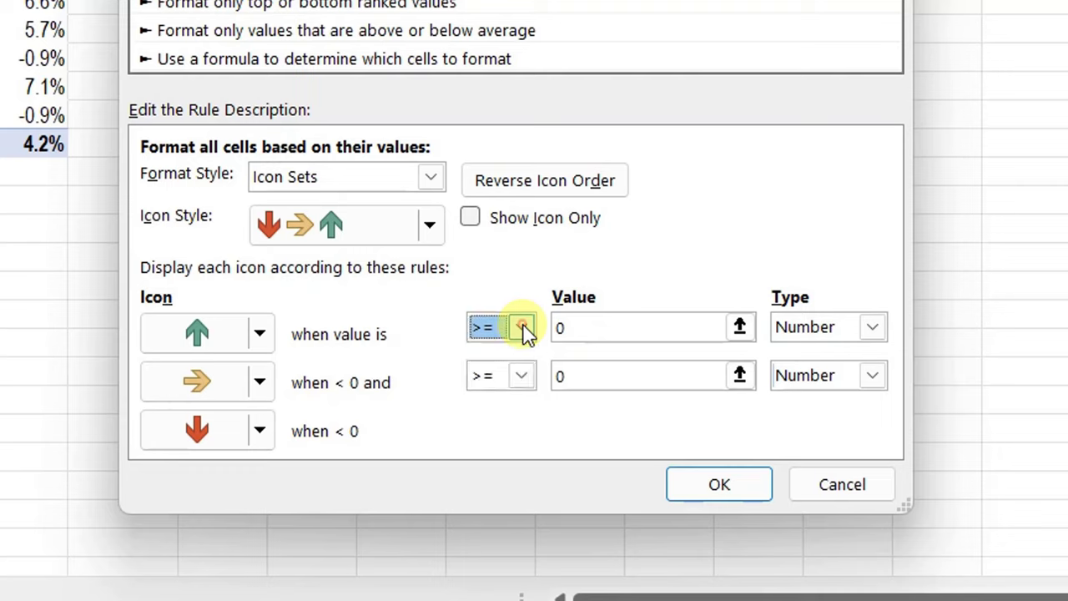
left_click(580, 329)
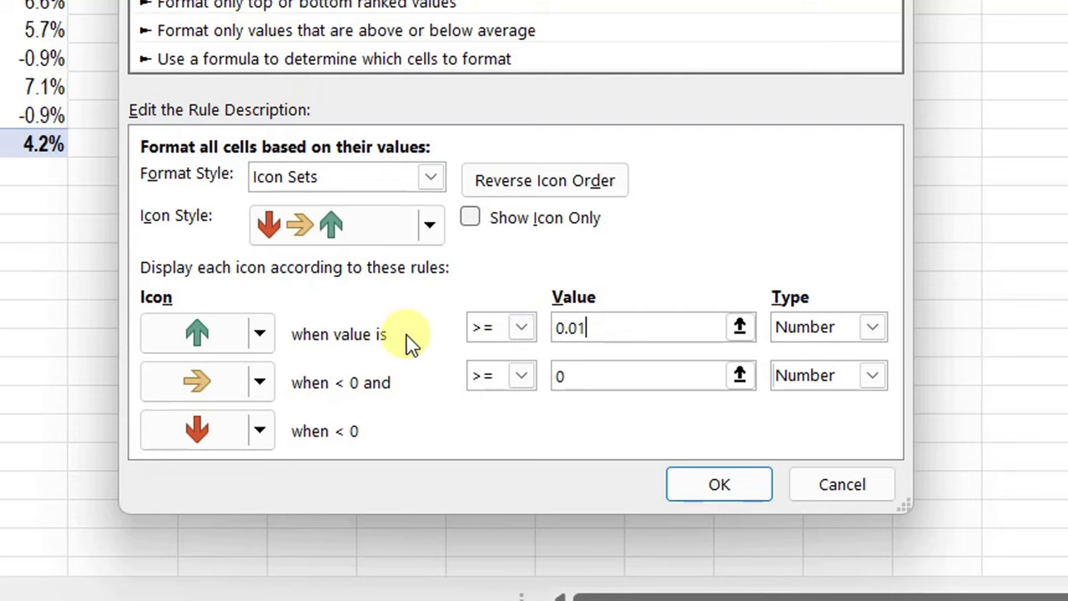
left_click(593, 378)
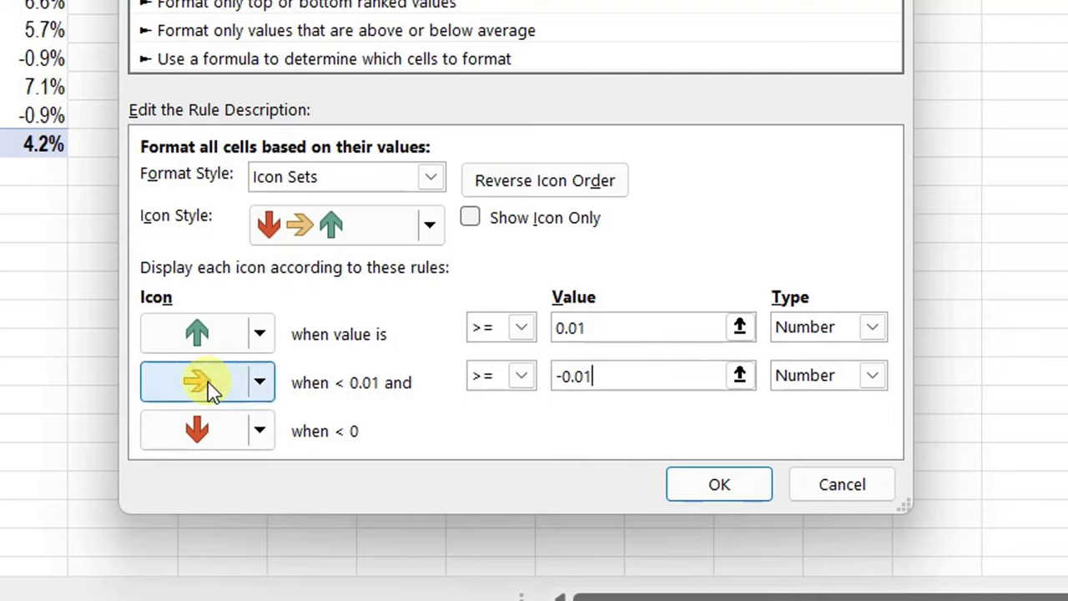
key("shift+Tab")
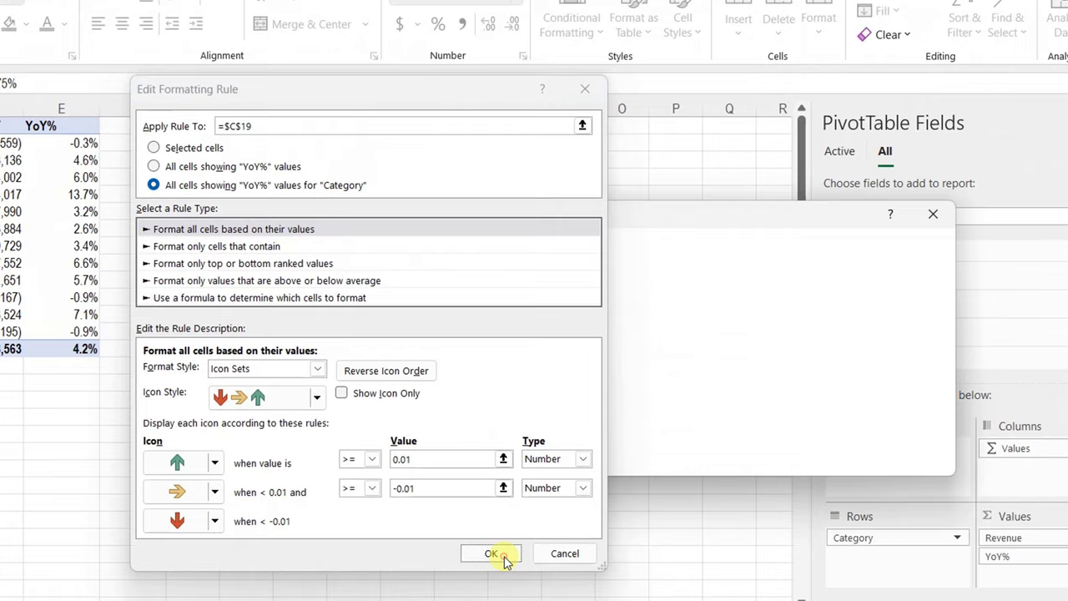
left_click(719, 485)
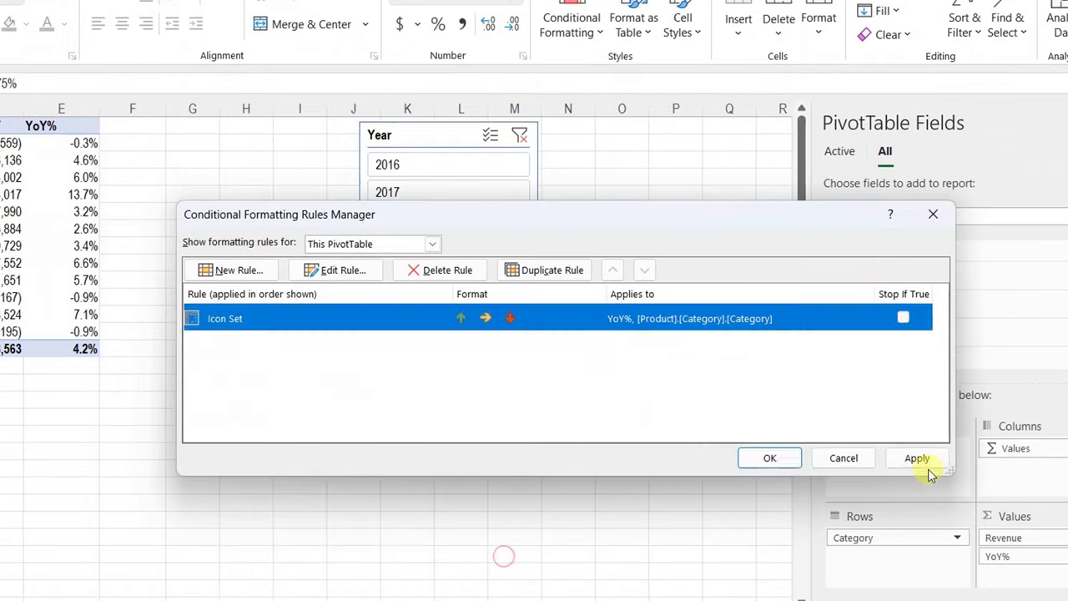
left_click(925, 466)
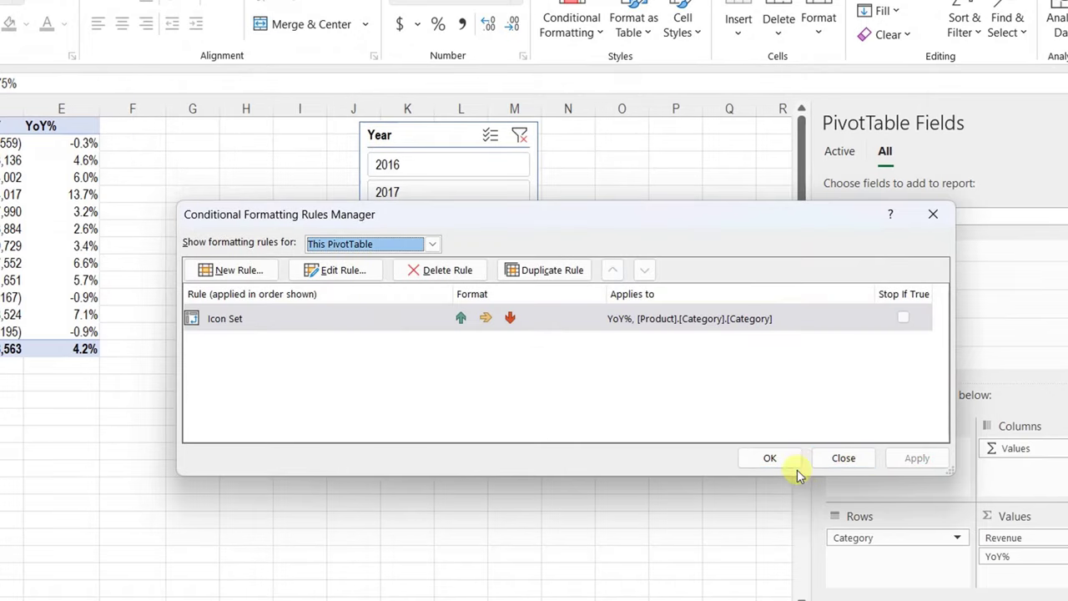
left_click(789, 464)
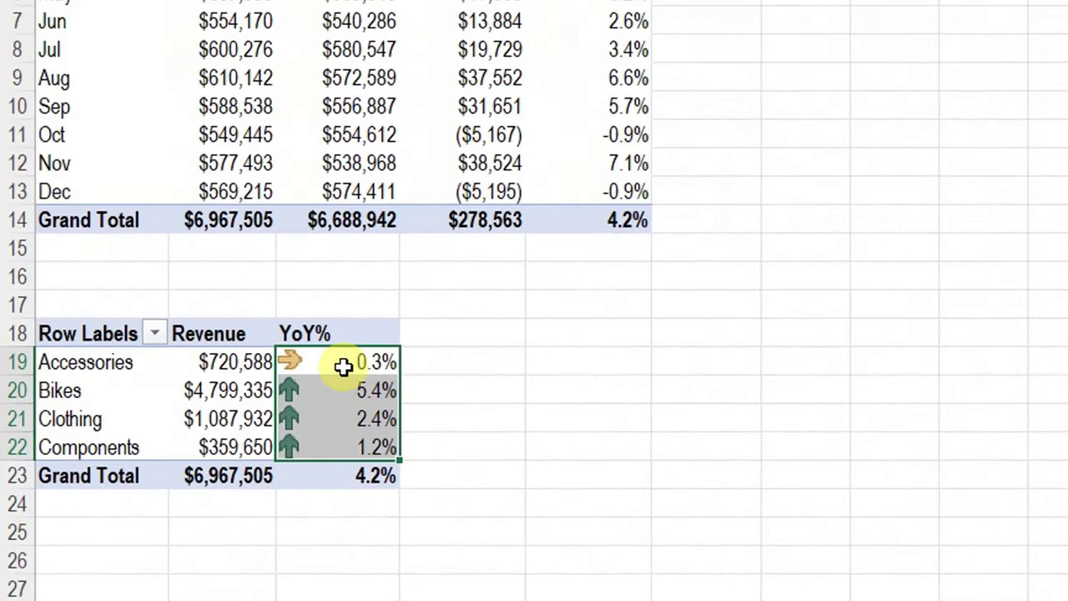
left_click(340, 362)
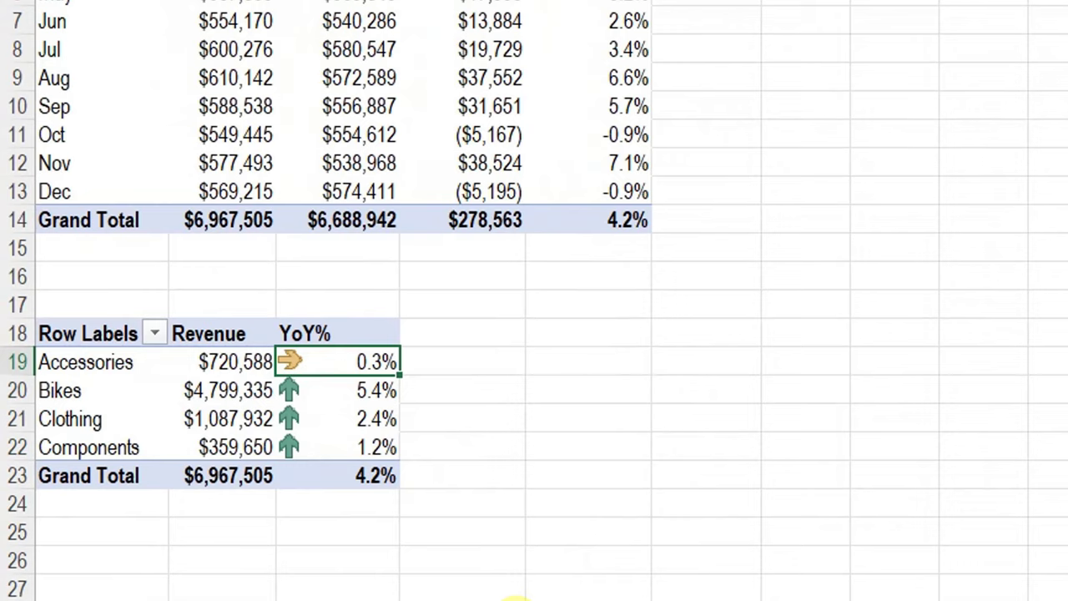
left_click_drag(354, 389, 352, 440)
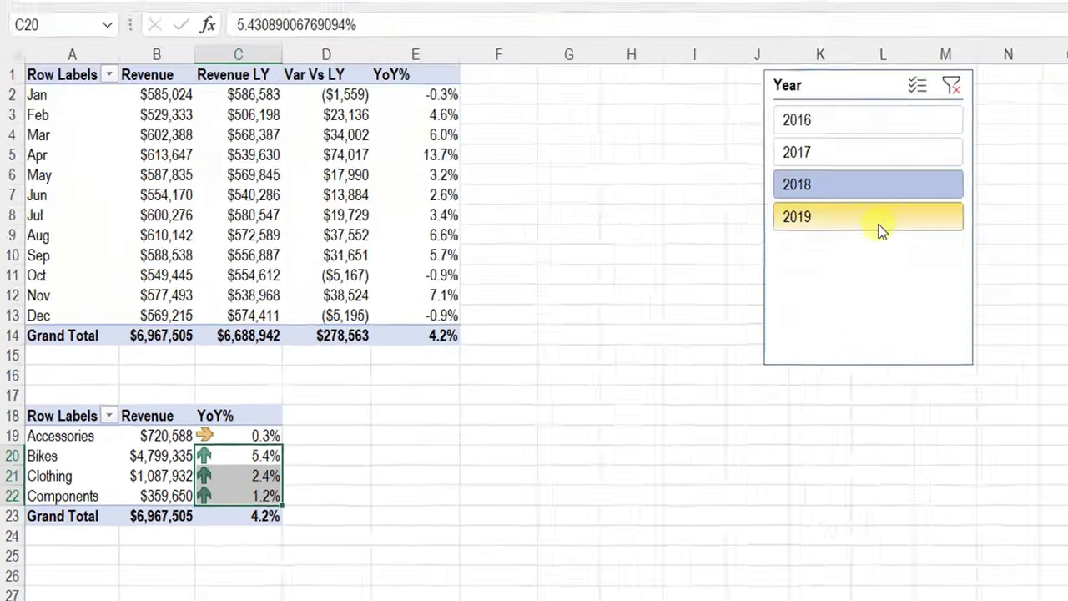
Step: Filter the PivotTables to 2019 with the Year slicer and examine the YoY% arrows for each category
left_click(880, 225)
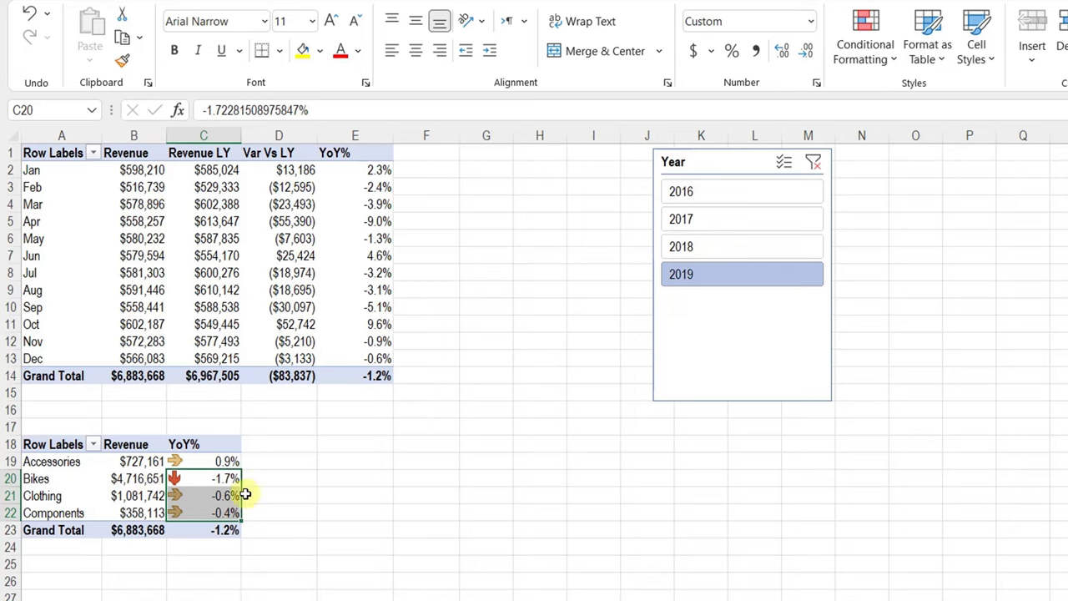
left_click(221, 462)
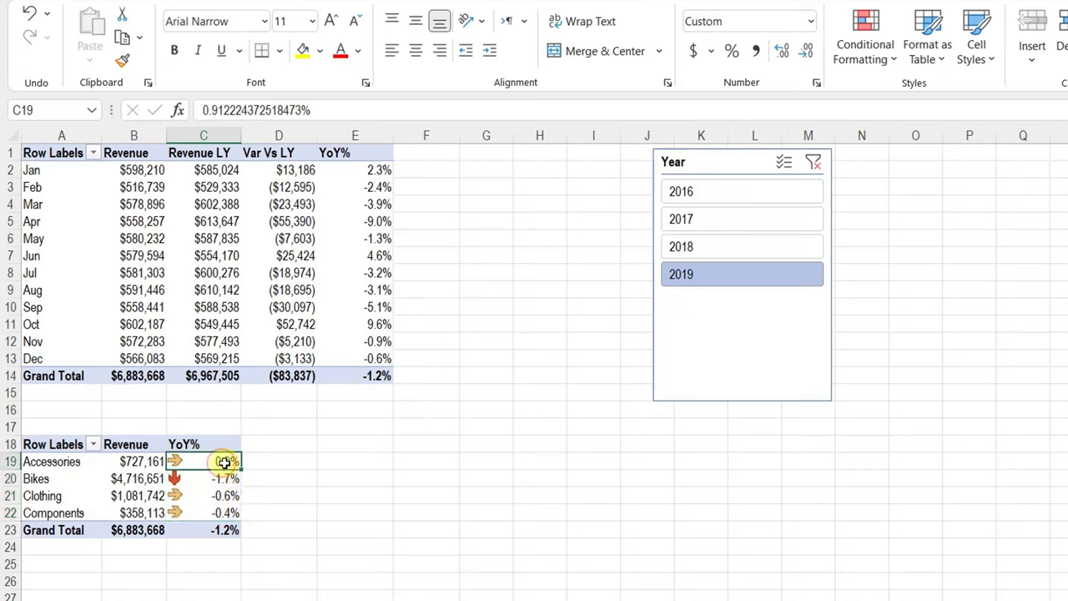
mouse_move(210, 457)
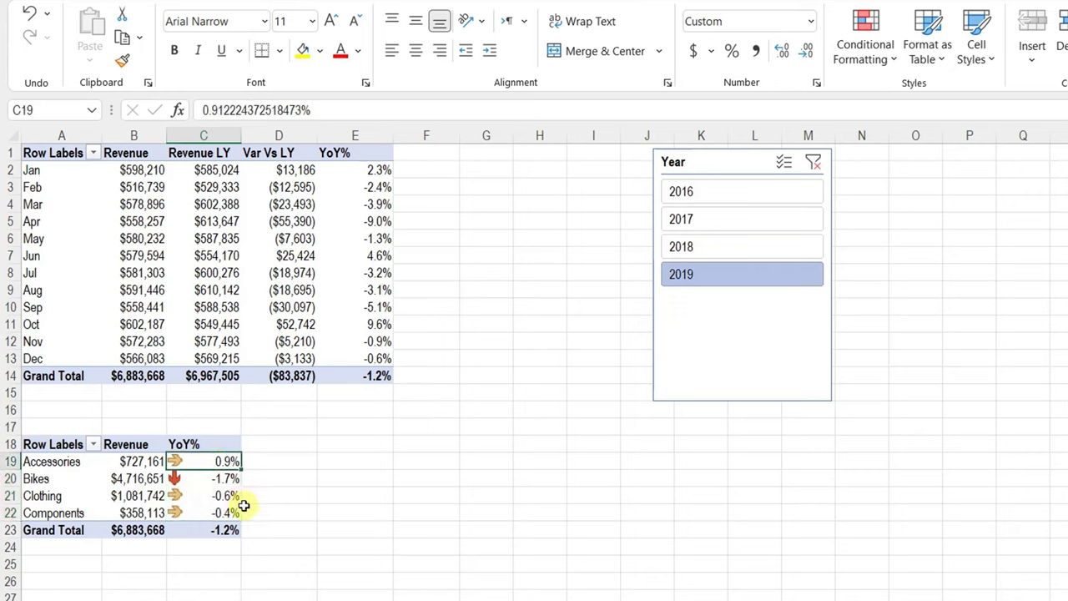
mouse_move(231, 495)
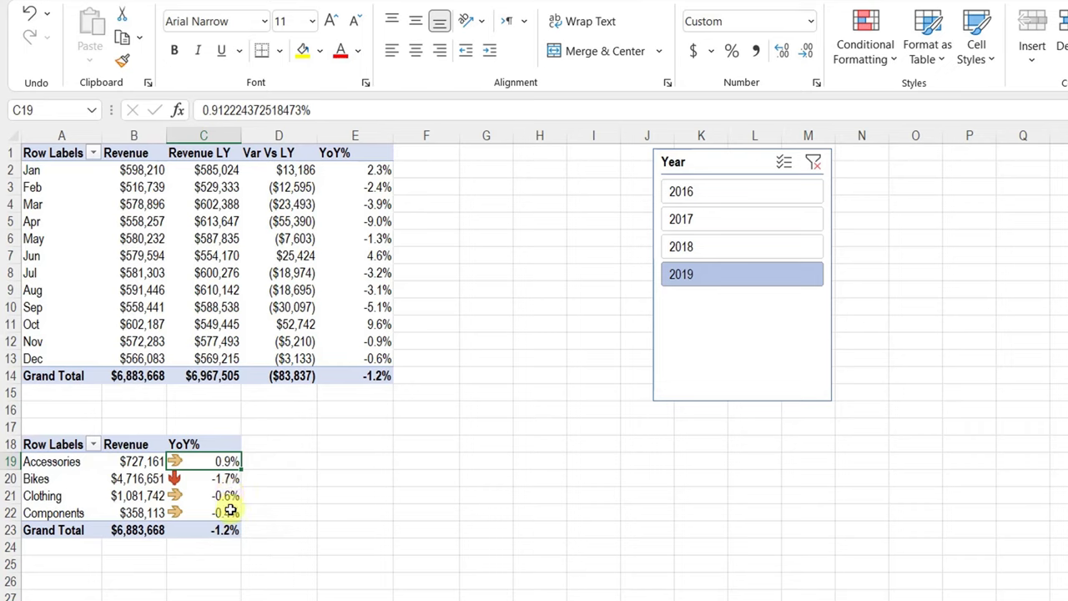
left_click(204, 478)
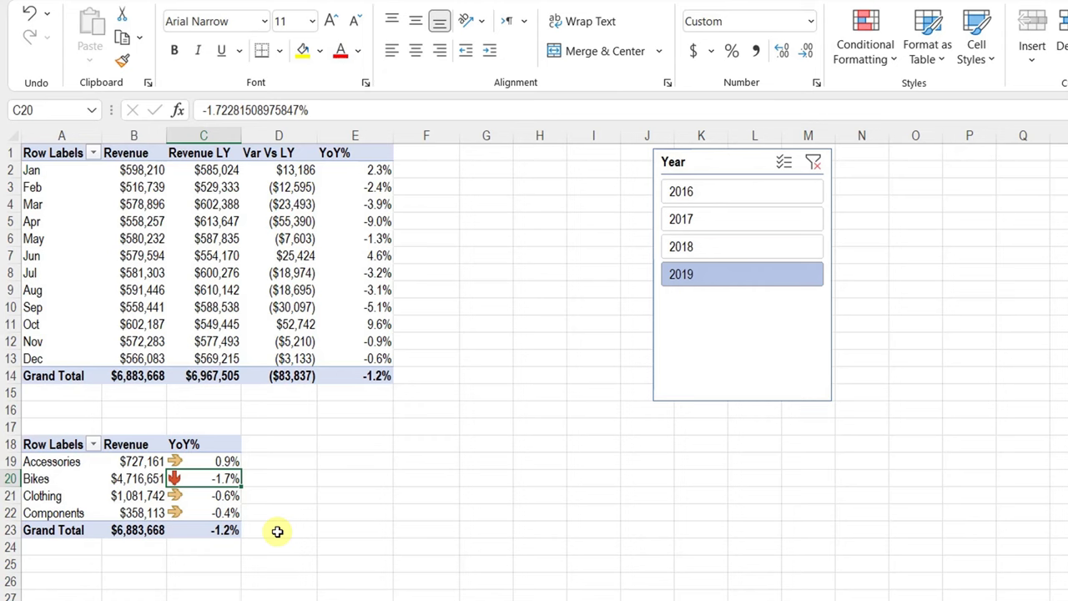
Step: Copy the category PivotTable in A18:C23 and paste the duplicate below it at cell A26
left_click_drag(63, 441, 186, 524)
key("ctrl+c")
scroll(150, 563, "down", 2)
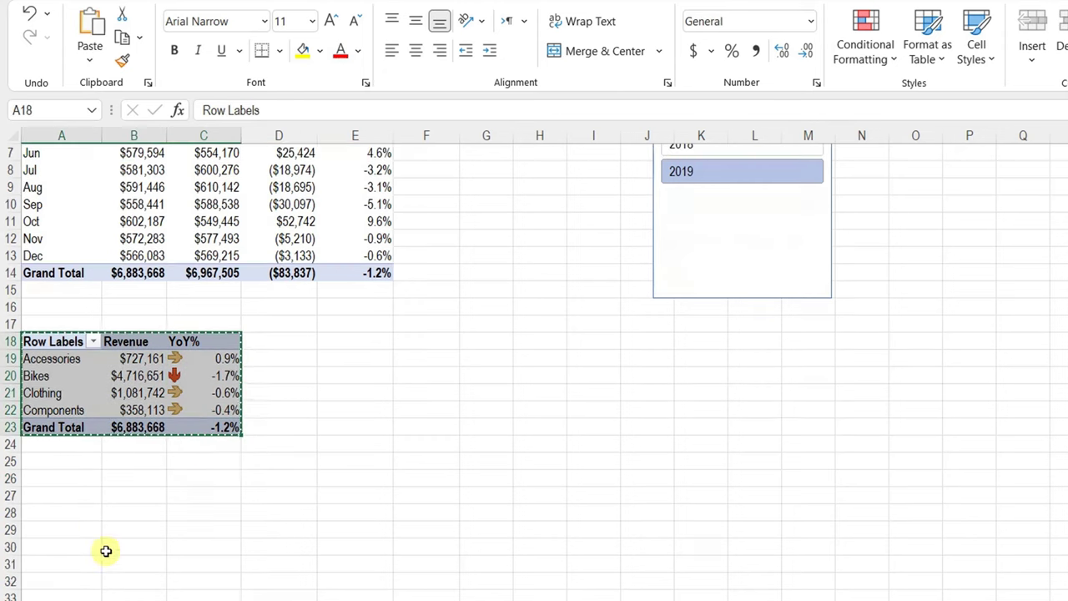
left_click(73, 480)
key("ctrl+v")
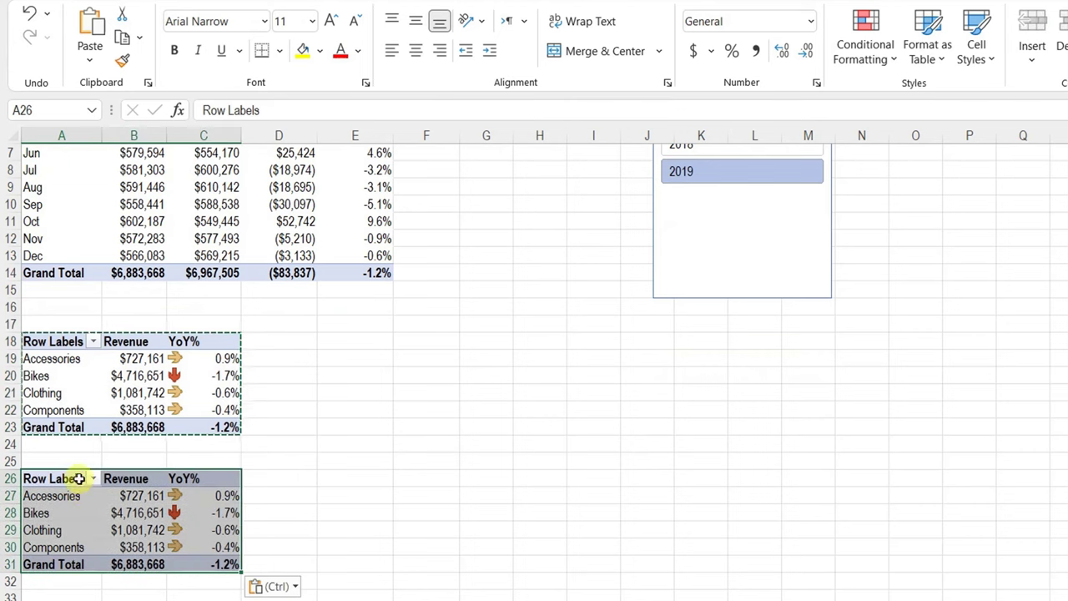
Step: Replace Category with the Channel field from the Channel table in the rows of the pasted PivotTable
left_click(76, 504)
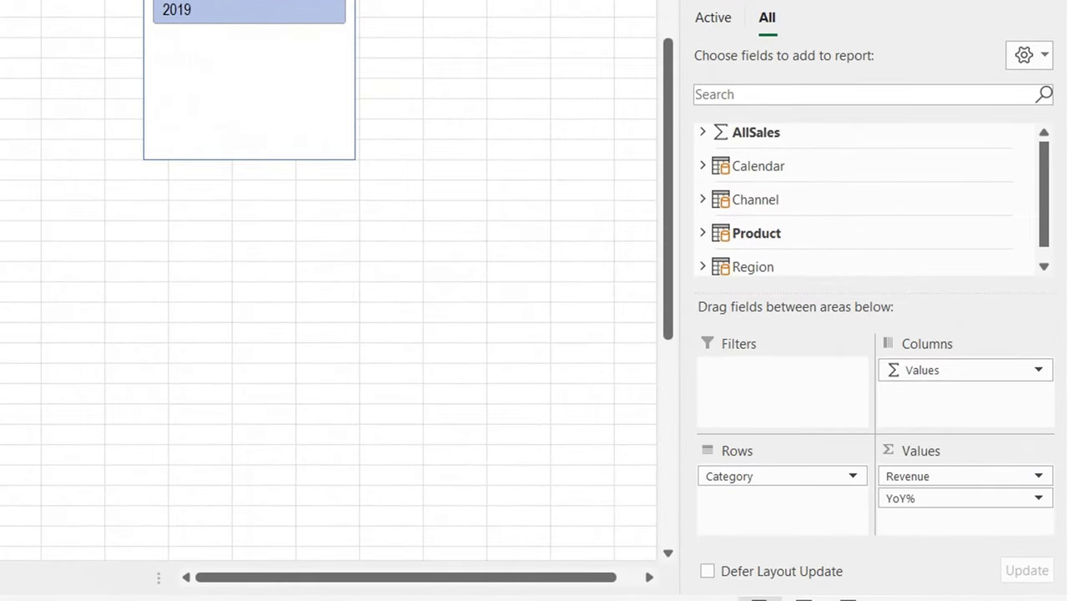
left_click(732, 239)
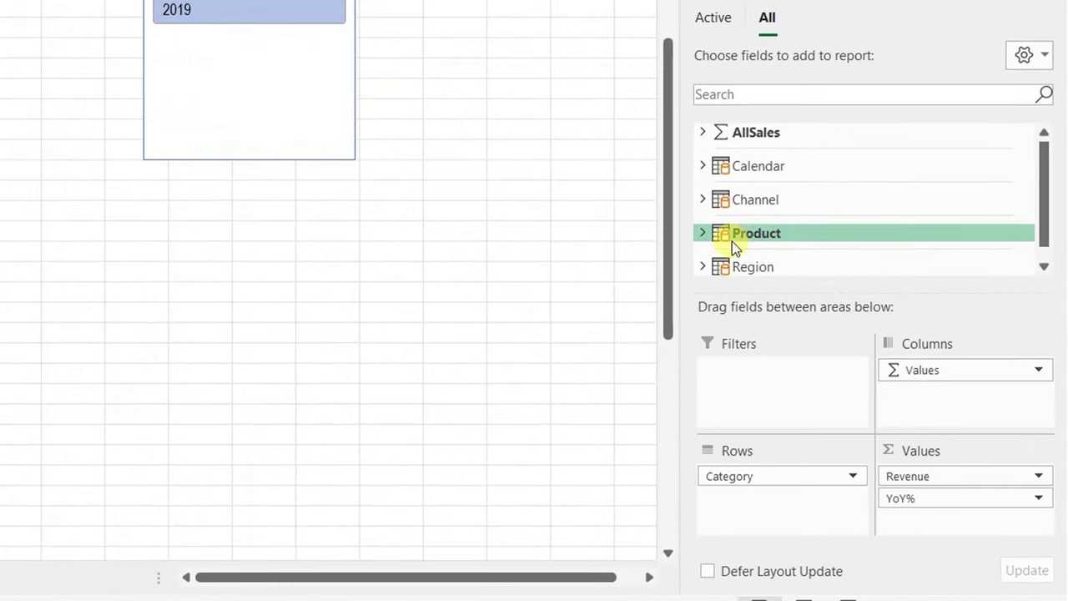
left_click(702, 218)
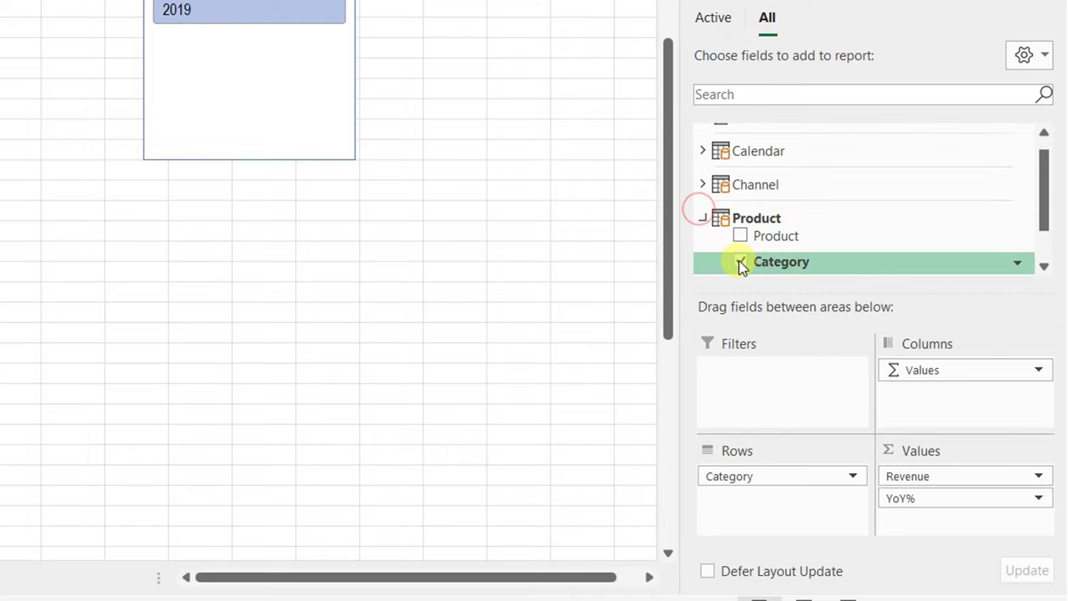
left_click(739, 261)
left_click(713, 184)
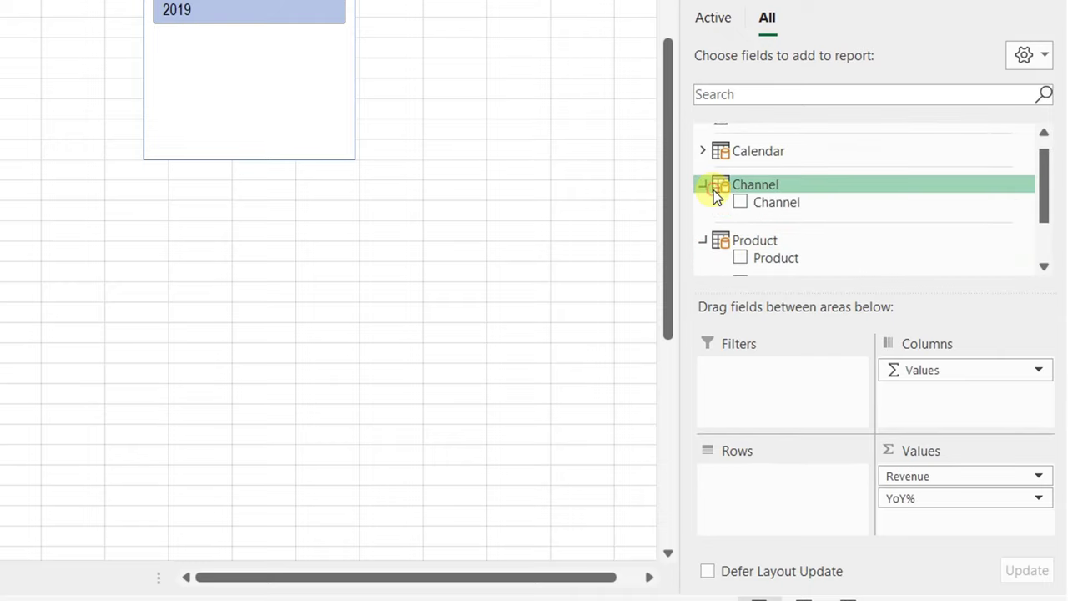
left_click(742, 204)
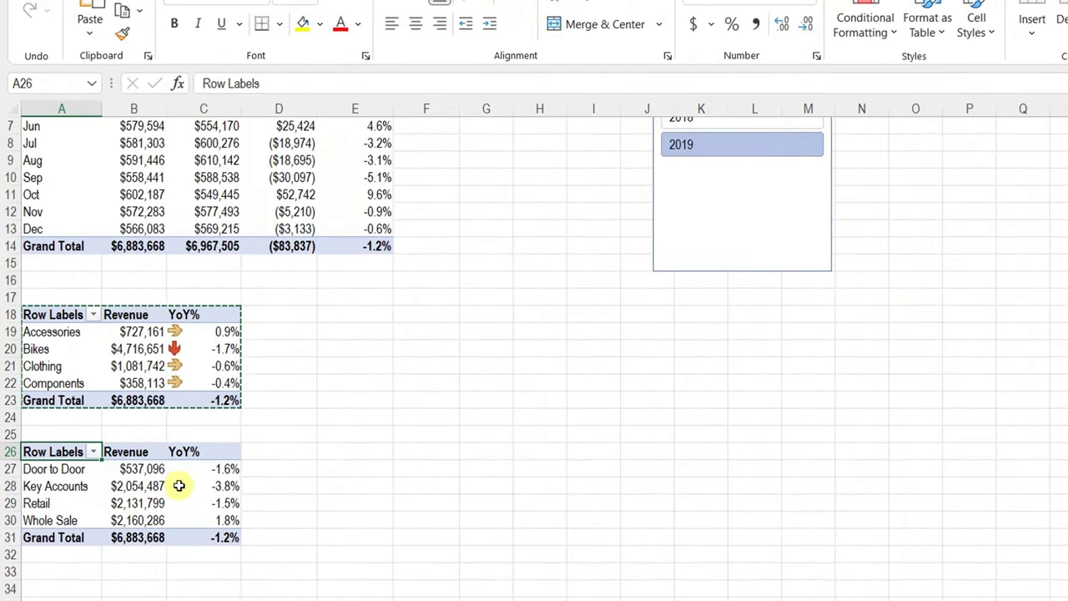
Step: Switch the Year slicer between 2018, 2017 and 2019 and check that the channel PivotTable's values respond
left_click(204, 469)
scroll(250, 487, "up", 1)
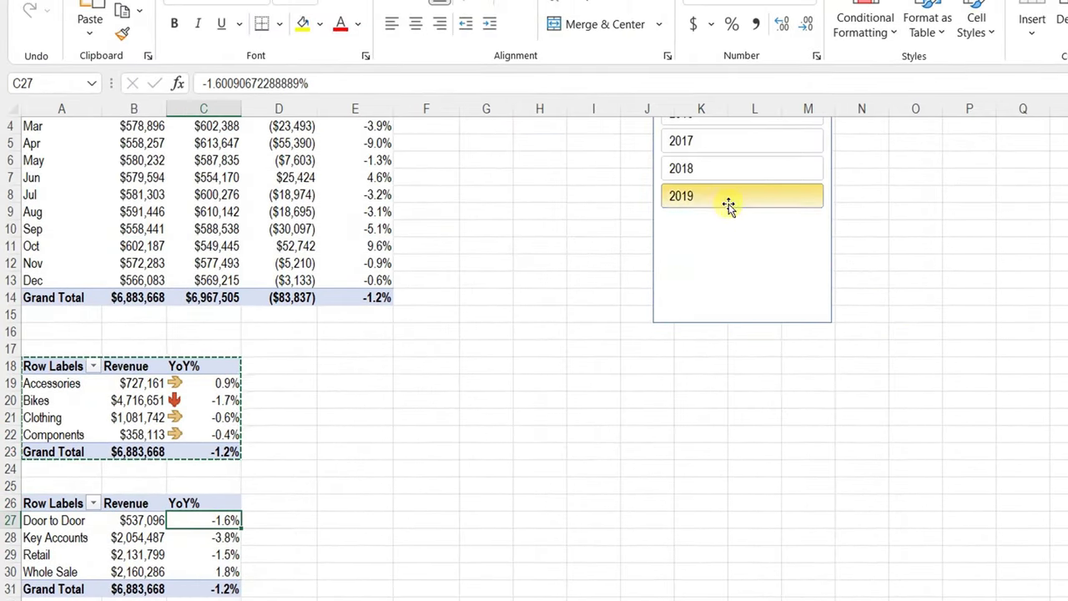
left_click(720, 171)
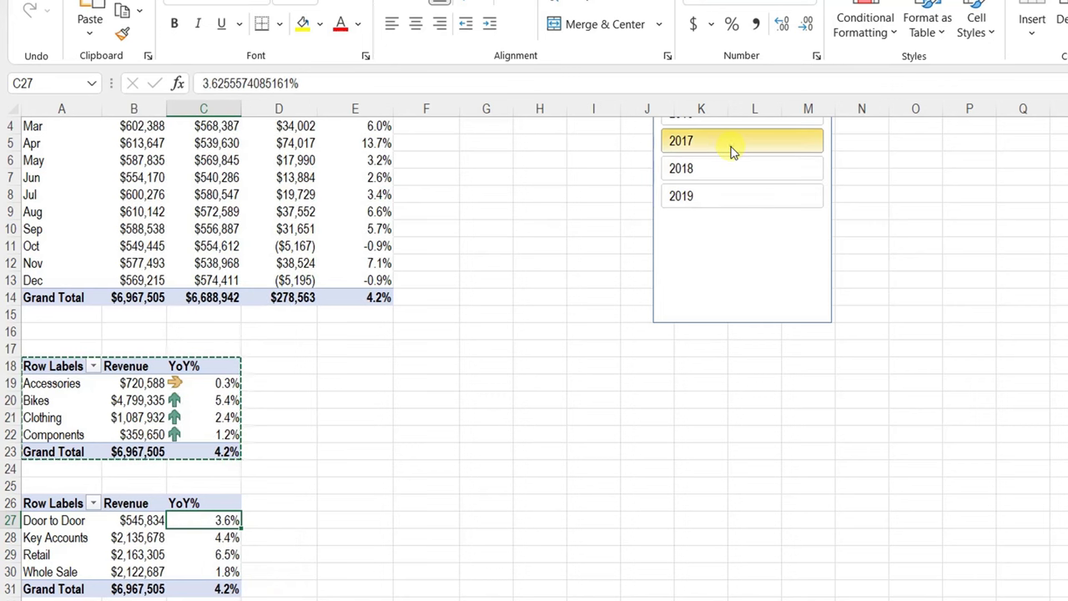
left_click(733, 146)
left_click(733, 169)
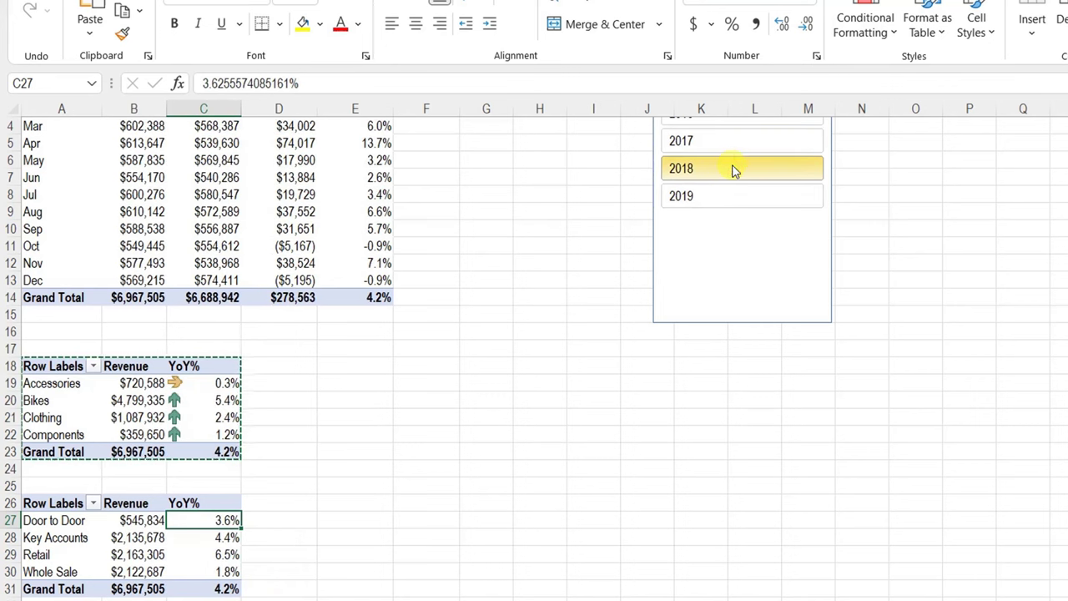
left_click(728, 195)
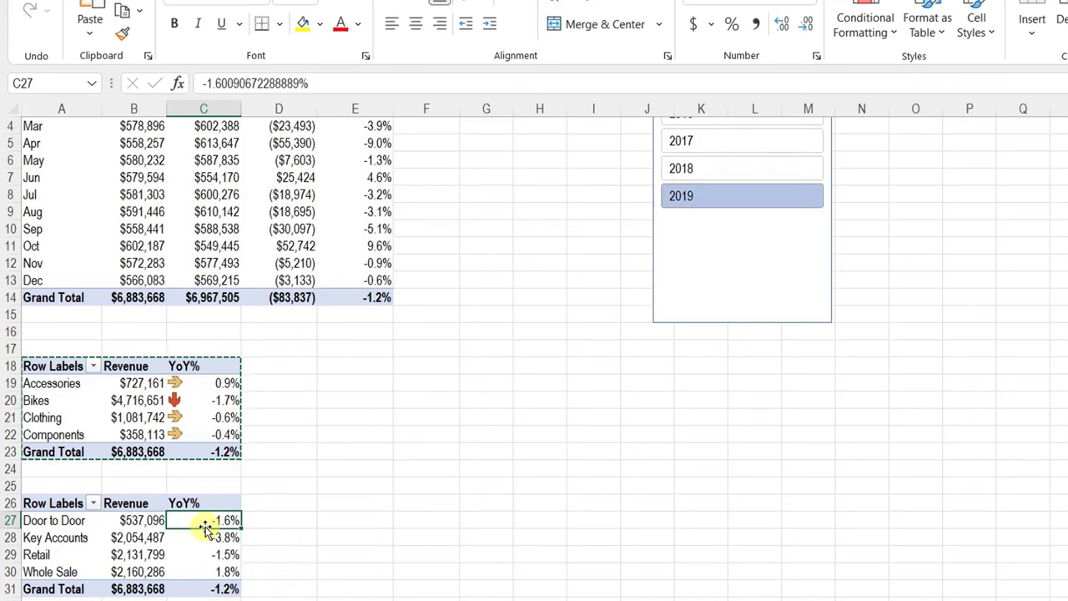
mouse_move(205, 517)
Step: Add the coloured three-arrow icon set to the channel PivotTable, applied to all cells showing "YoY%" values for "Channel"
left_click(839, 33)
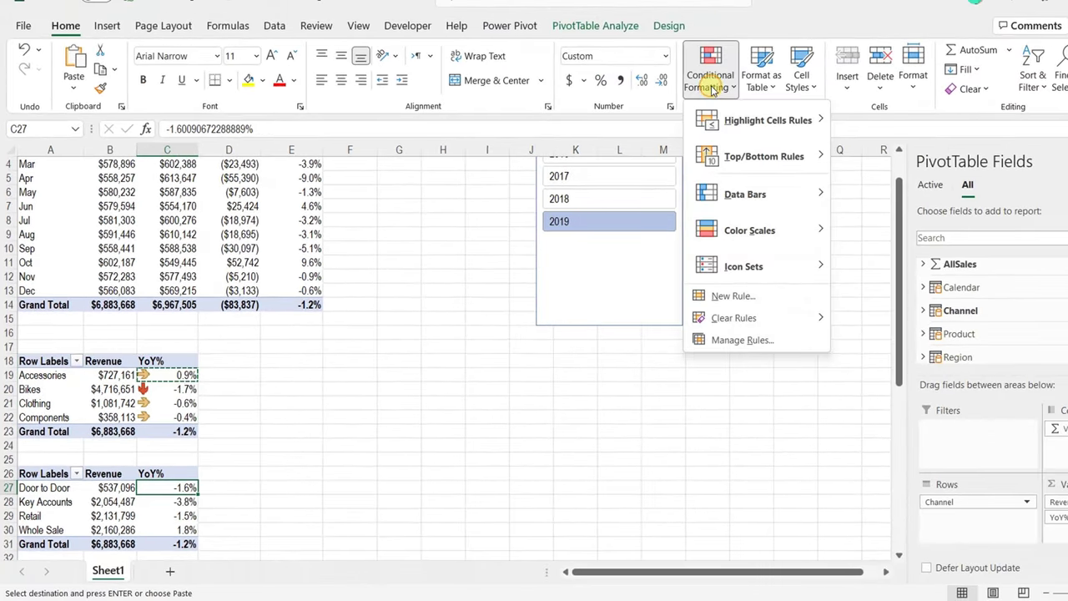
mouse_move(763, 267)
left_click(846, 278)
left_click(209, 489)
left_click(240, 561)
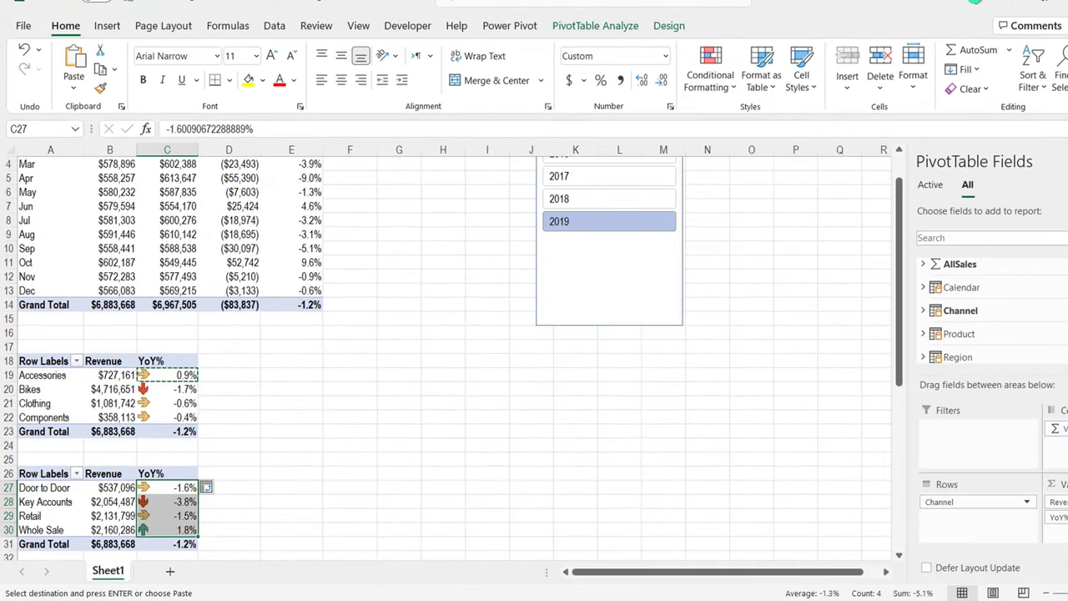
Step: Edit the icon set rule on the channel YoY% values so that both icon thresholds use the Number type
left_click(711, 80)
left_click(758, 339)
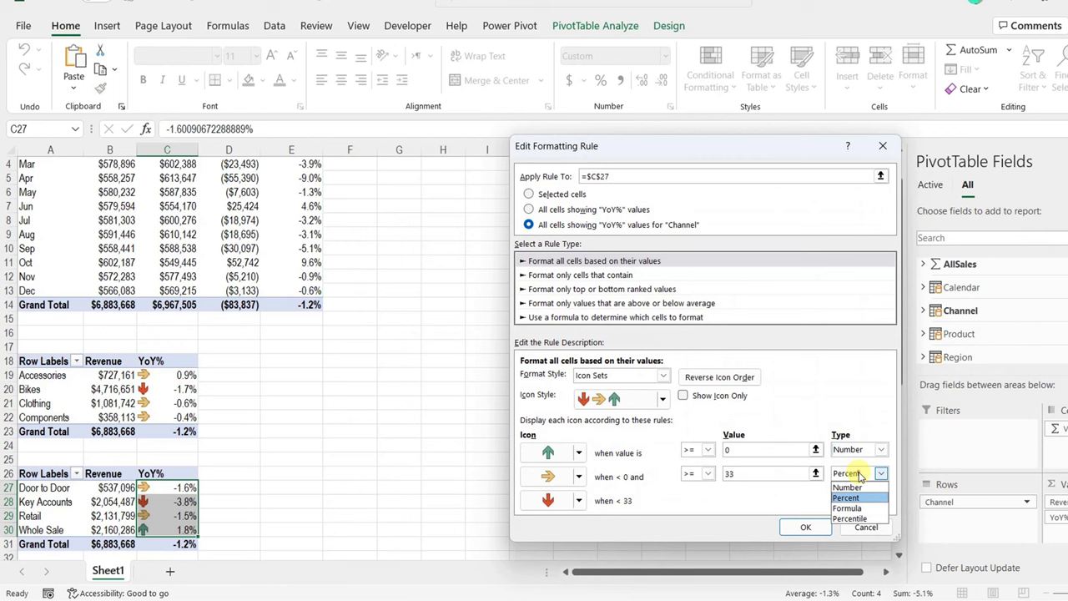
left_click(847, 468)
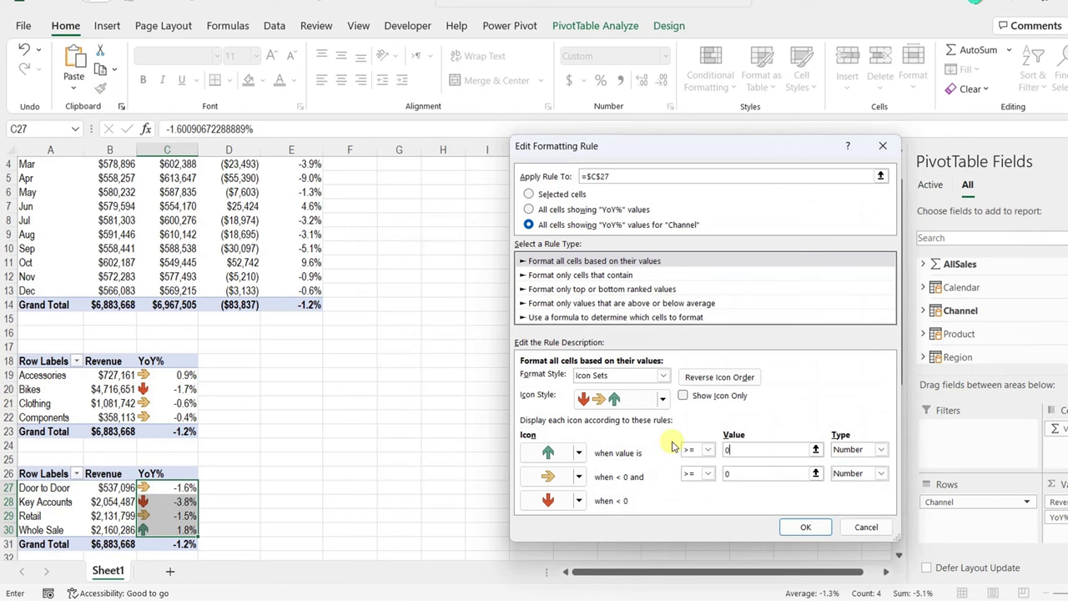
left_click(805, 527)
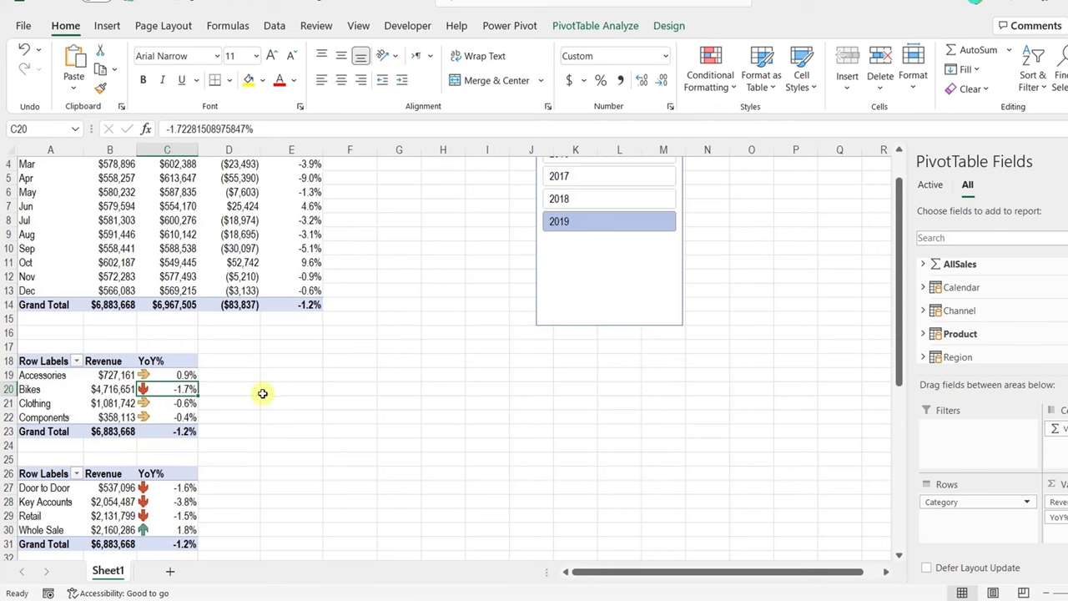
Step: Filter all three PivotTables to 2016, 2017 and 2018 in turn with the Year slicer and compare their YoY% arrows
scroll(209, 412, "up", 1)
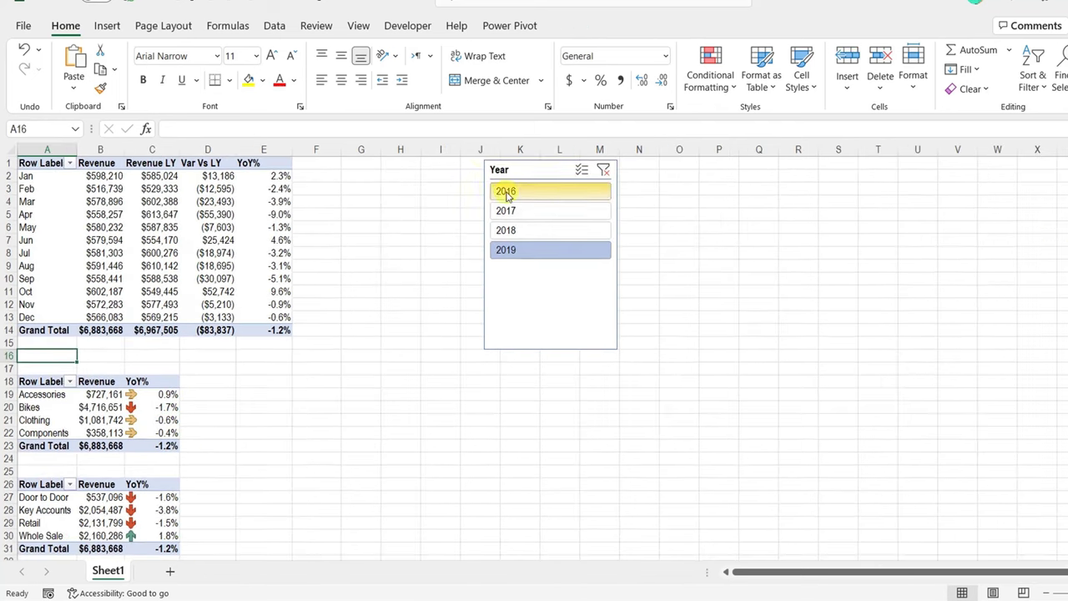
left_click(591, 192)
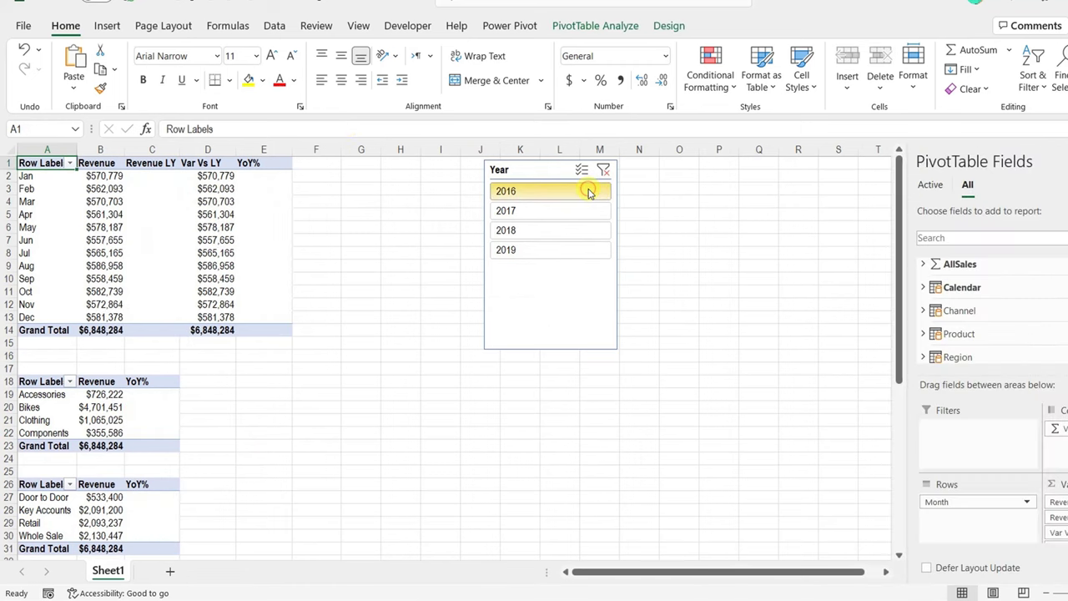
left_click(555, 210)
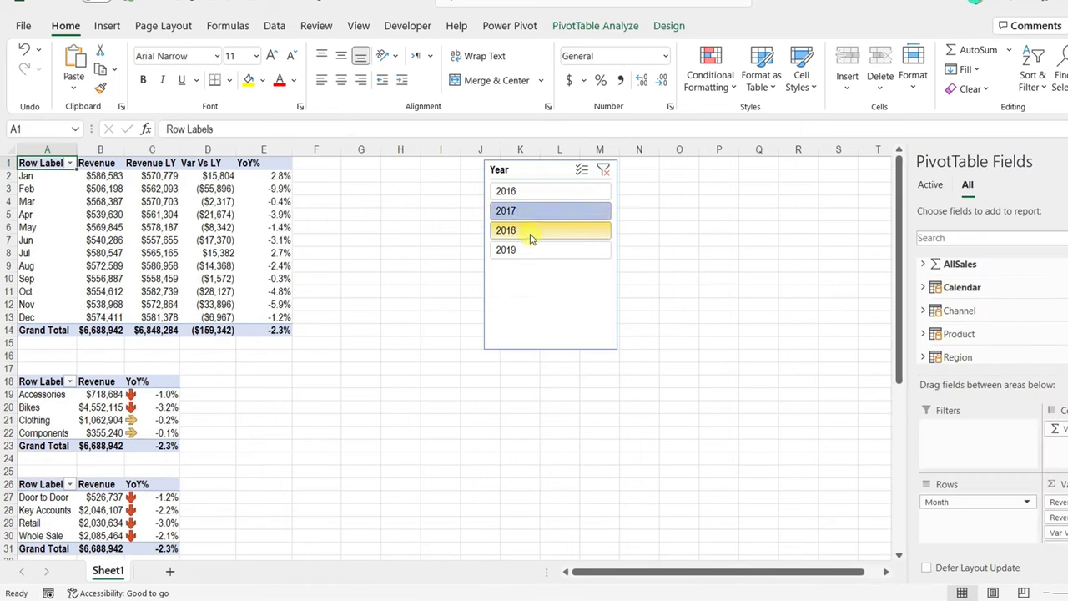
left_click(530, 238)
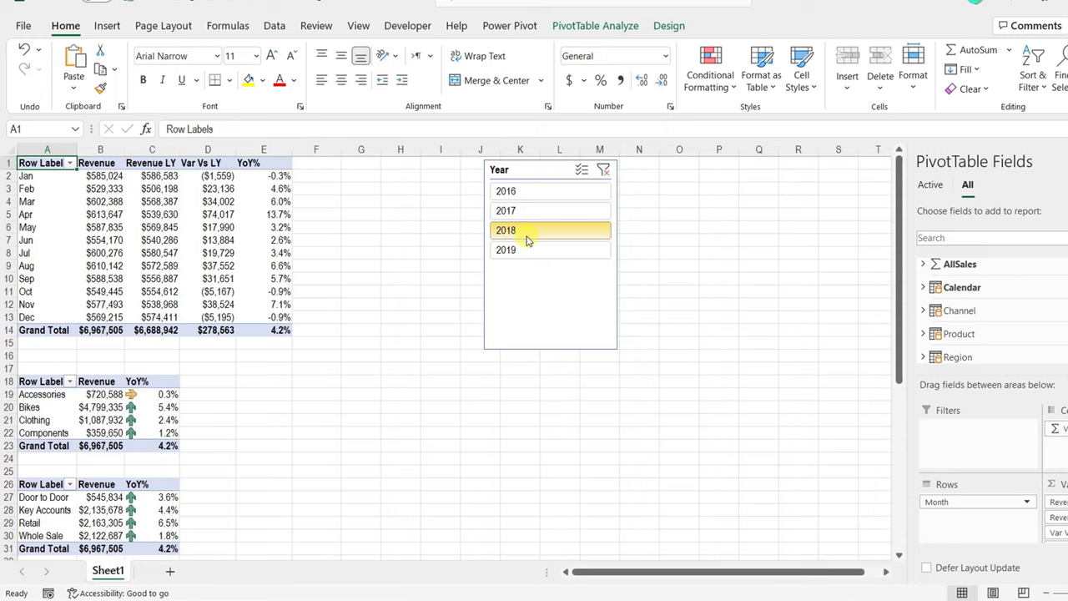